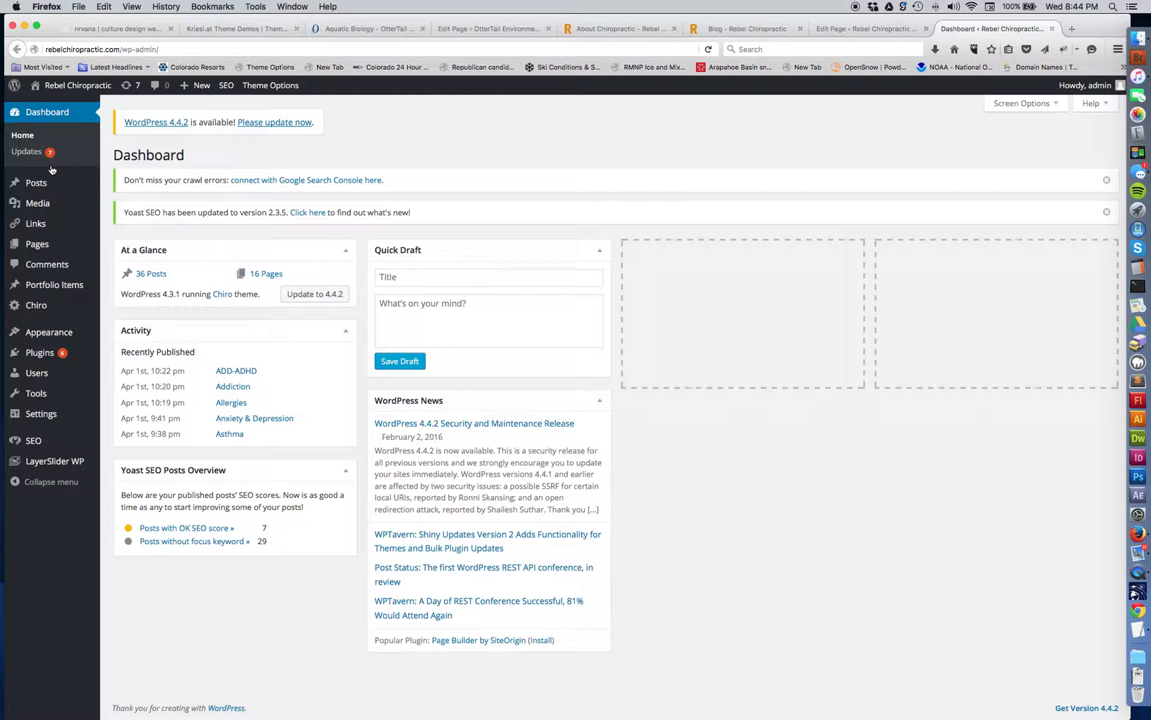
Step: Switch to the Enfold theme demo and look through the post layout of its default Blog page
{"action": "left_click", "coordinate": [253, 32]}
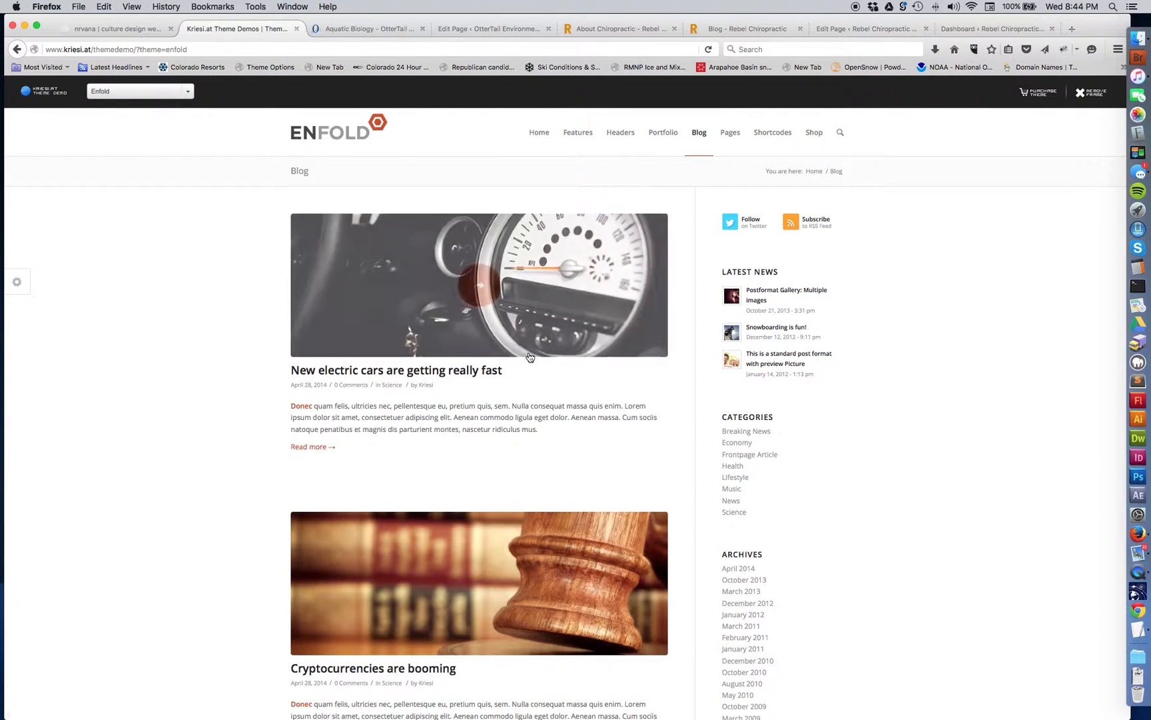
{"action": "scroll", "coordinate": [530, 360], "scroll_direction": "down", "scroll_amount": 10}
{"action": "scroll", "coordinate": [532, 359], "scroll_direction": "down", "scroll_amount": 6}
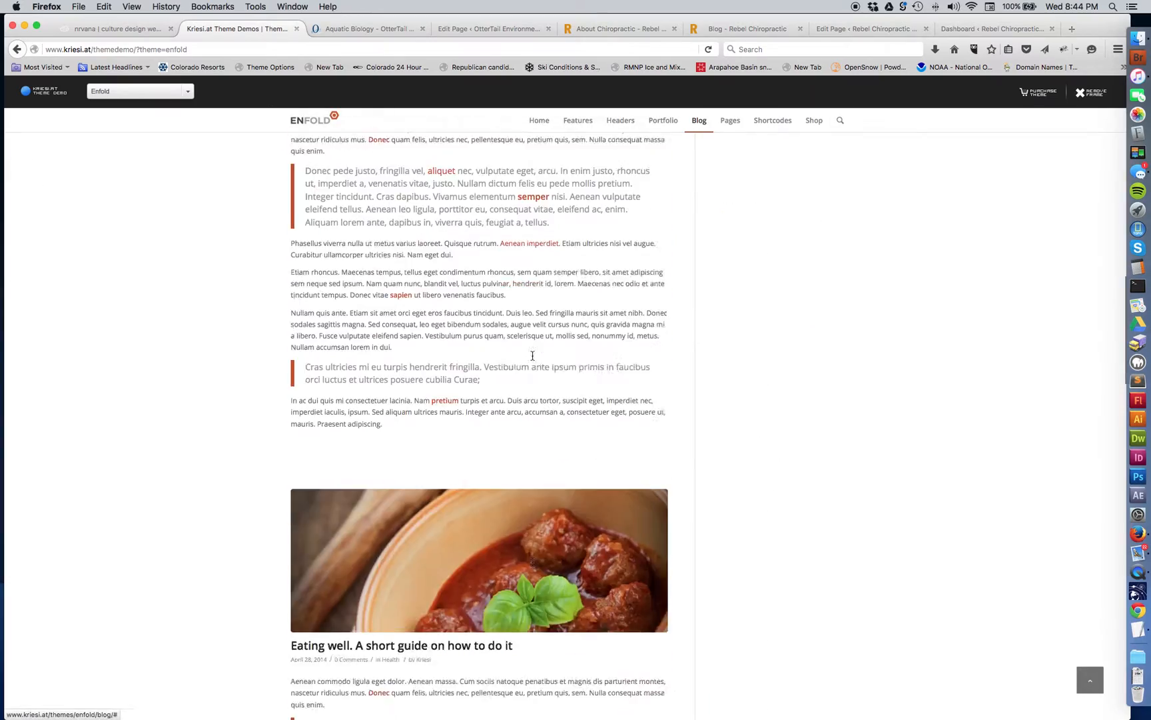
{"action": "scroll", "coordinate": [532, 356], "scroll_direction": "up", "scroll_amount": 20}
{"action": "scroll", "coordinate": [515, 412], "scroll_direction": "down", "scroll_amount": 10}
{"action": "scroll", "coordinate": [514, 413], "scroll_direction": "down", "scroll_amount": 10}
{"action": "scroll", "coordinate": [726, 127], "scroll_direction": "up", "scroll_amount": 11}
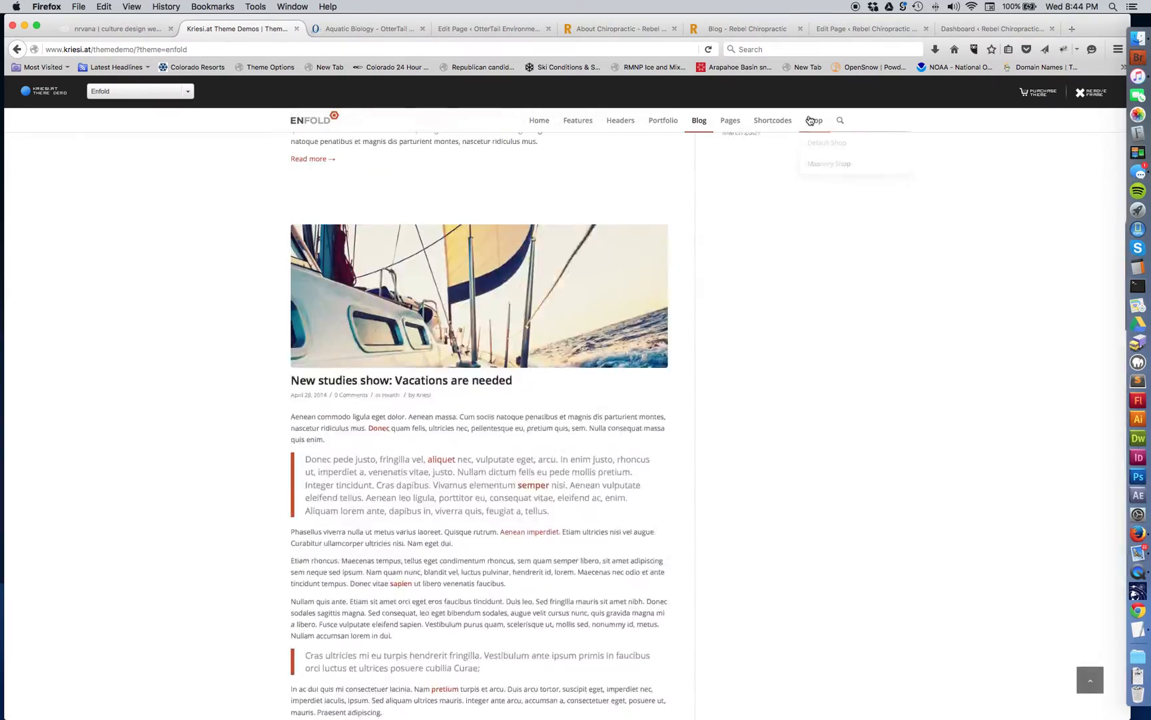
Step: View the demo's Masonry Blog layout and its Blog Grid layout
{"action": "left_click", "coordinate": [702, 144]}
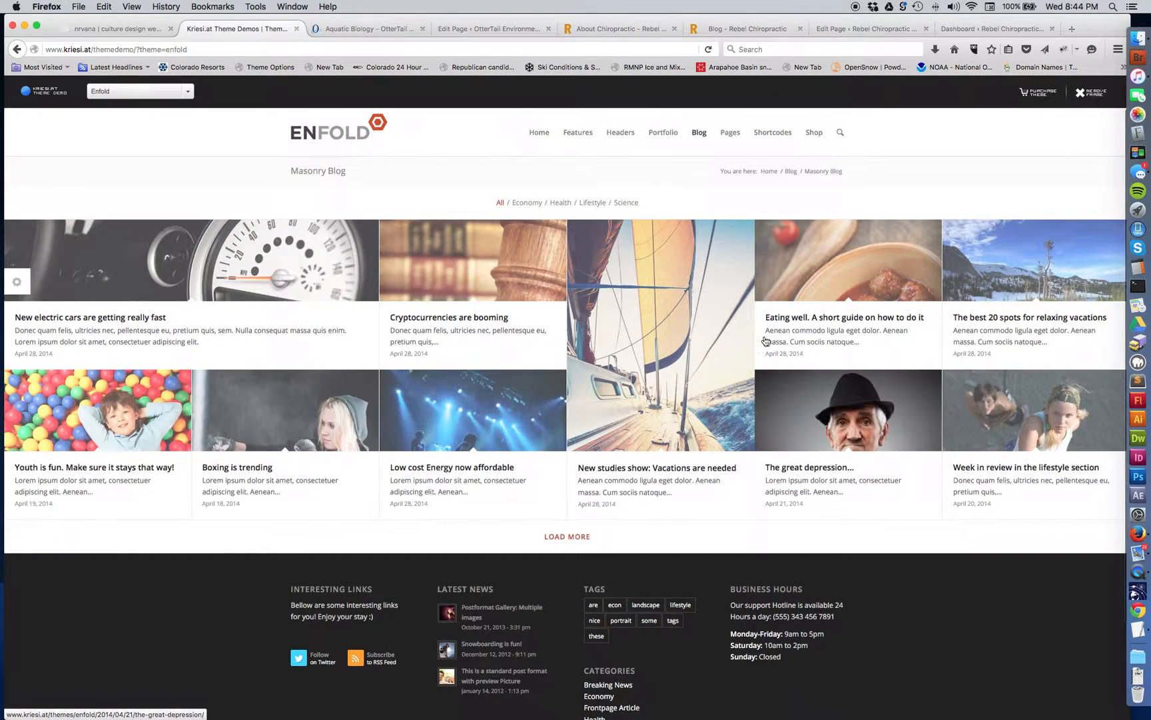
{"action": "mouse_move", "coordinate": [699, 132]}
{"action": "left_click", "coordinate": [698, 190]}
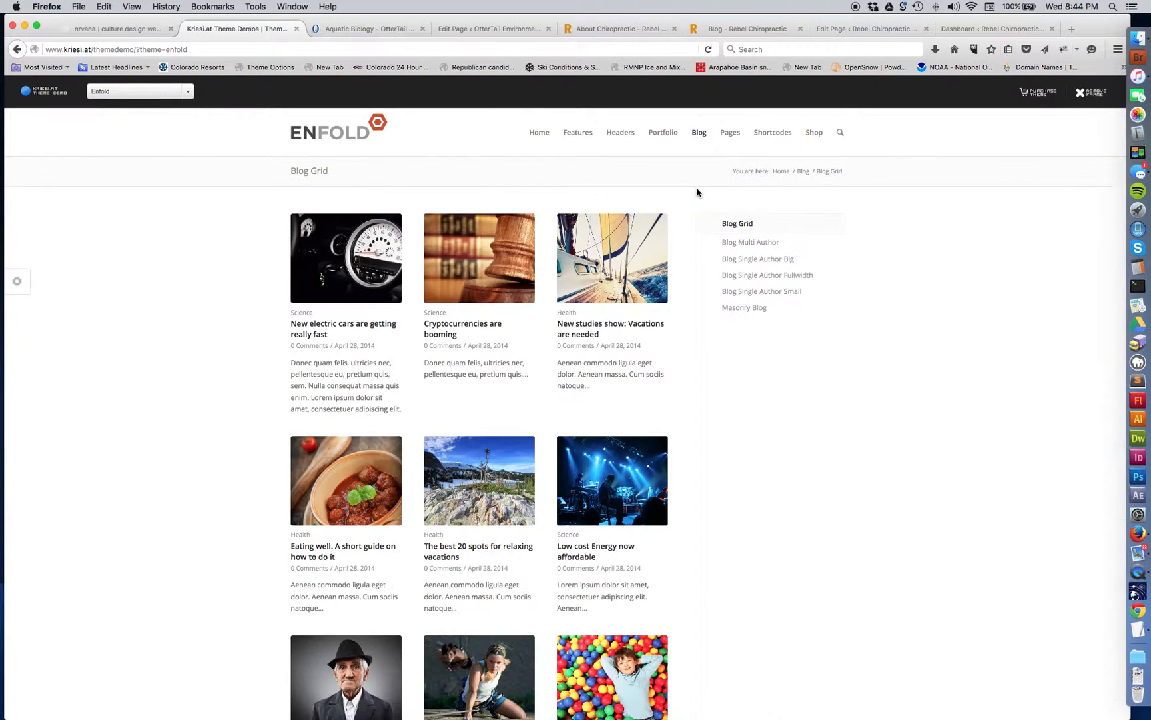
{"action": "scroll", "coordinate": [653, 259], "scroll_direction": "down", "scroll_amount": 10}
{"action": "scroll", "coordinate": [654, 258], "scroll_direction": "up", "scroll_amount": 10}
Step: Open the post "Cryptocurrencies are booming" from the grid and examine its article, sharing, related posts and comment sections
{"action": "mouse_move", "coordinate": [699, 135]}
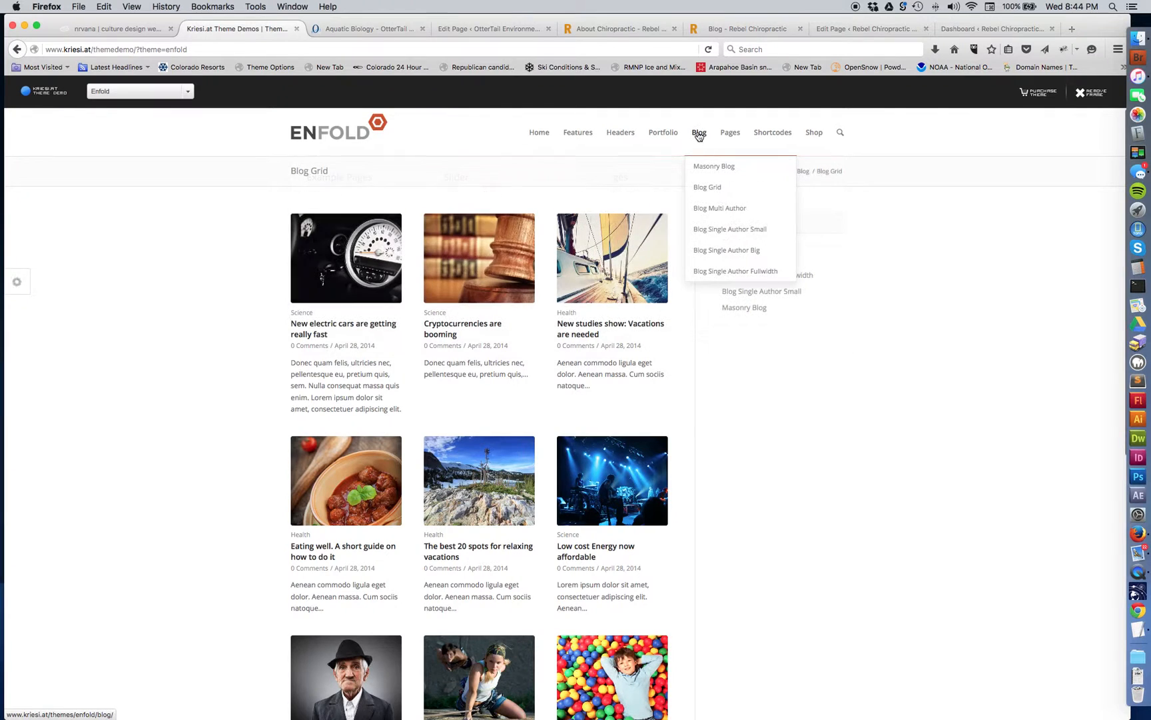
{"action": "left_click", "coordinate": [463, 285]}
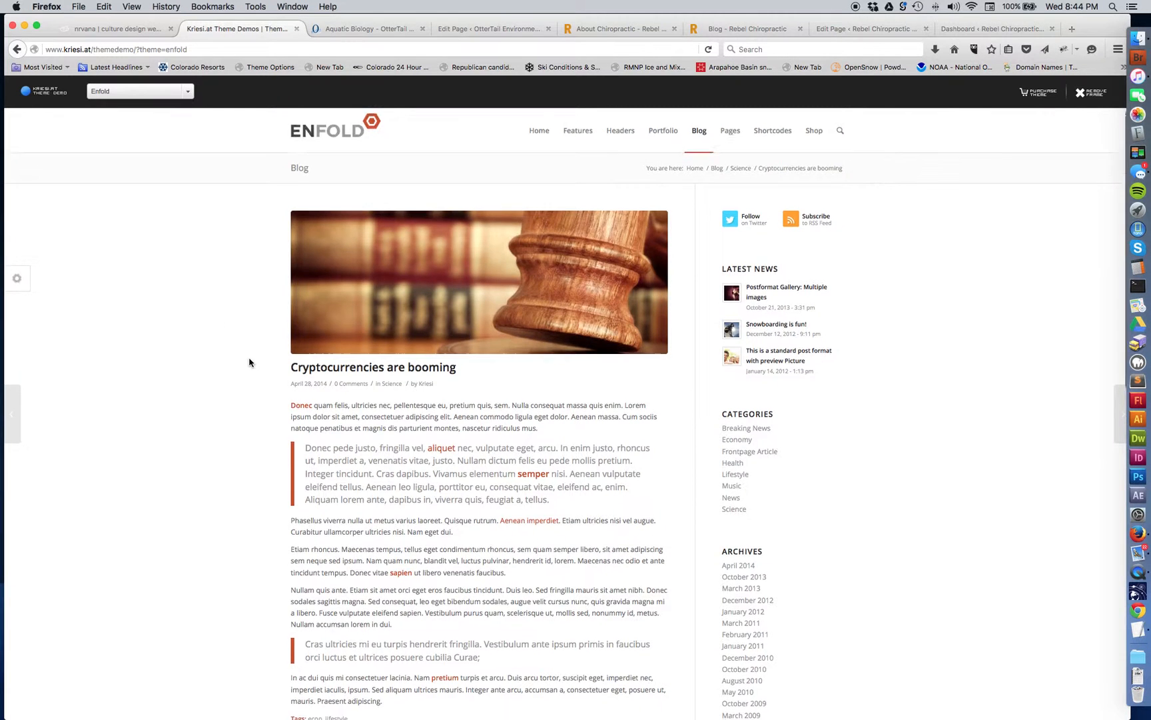
{"action": "scroll", "coordinate": [250, 362], "scroll_direction": "down", "scroll_amount": 6}
{"action": "scroll", "coordinate": [249, 362], "scroll_direction": "down", "scroll_amount": 3}
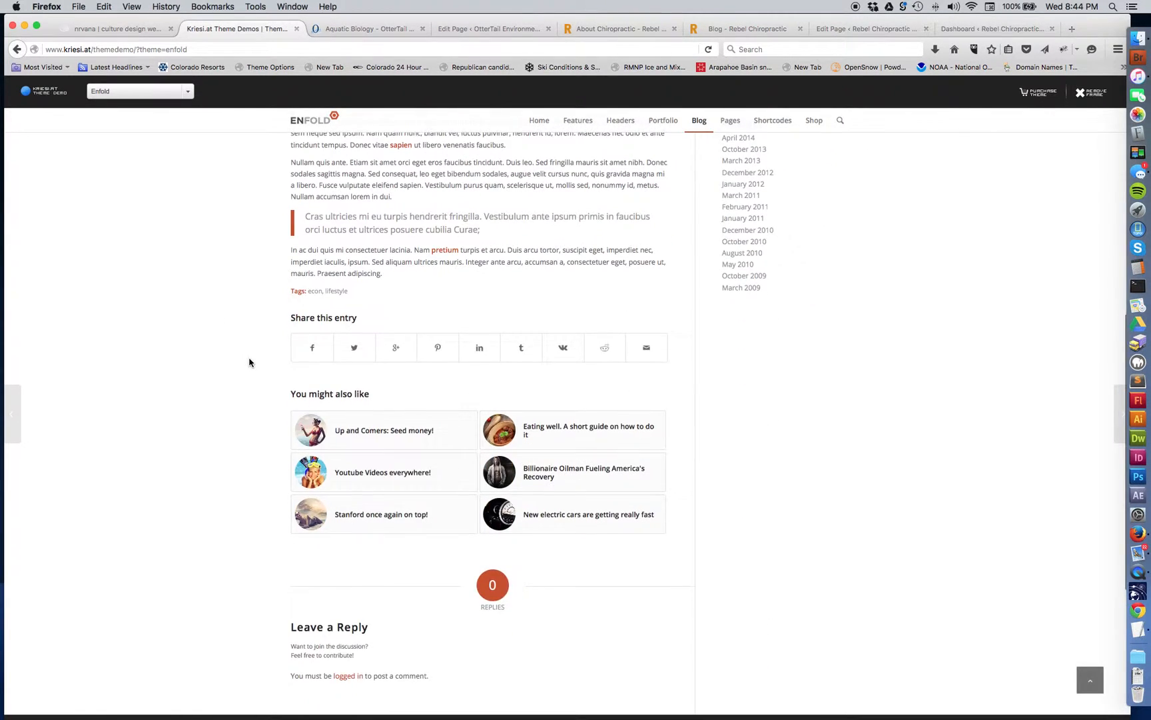
{"action": "scroll", "coordinate": [249, 362], "scroll_direction": "down", "scroll_amount": 2}
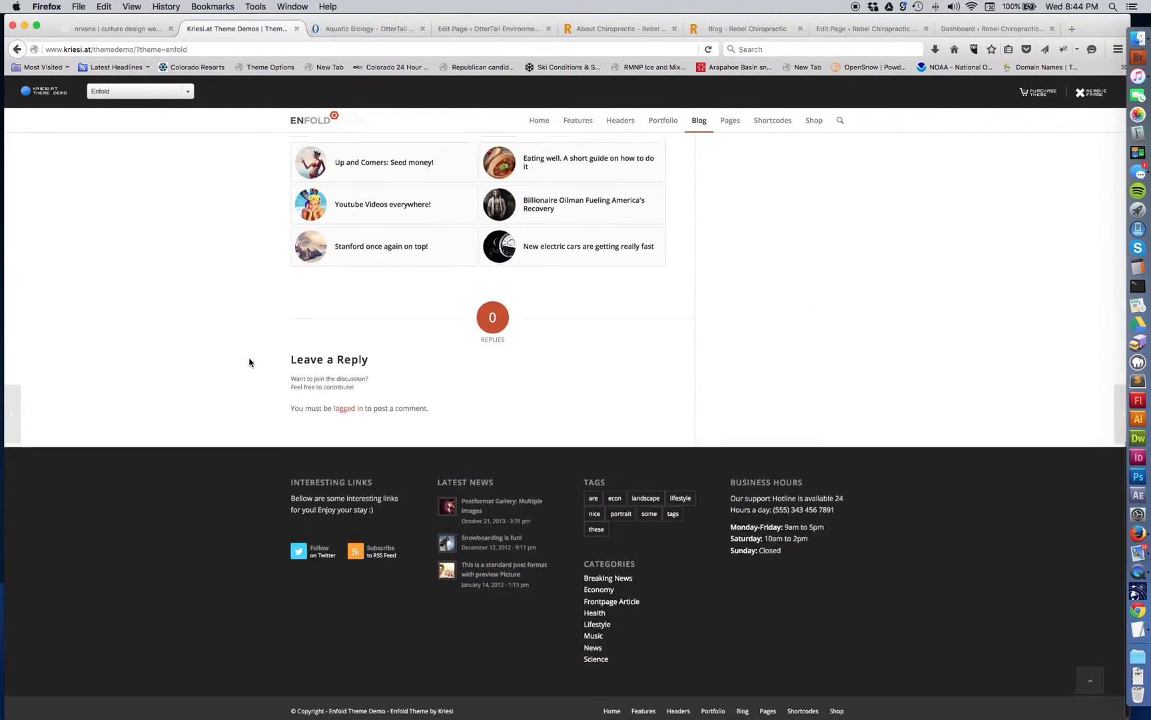
{"action": "scroll", "coordinate": [249, 362], "scroll_direction": "up", "scroll_amount": 20}
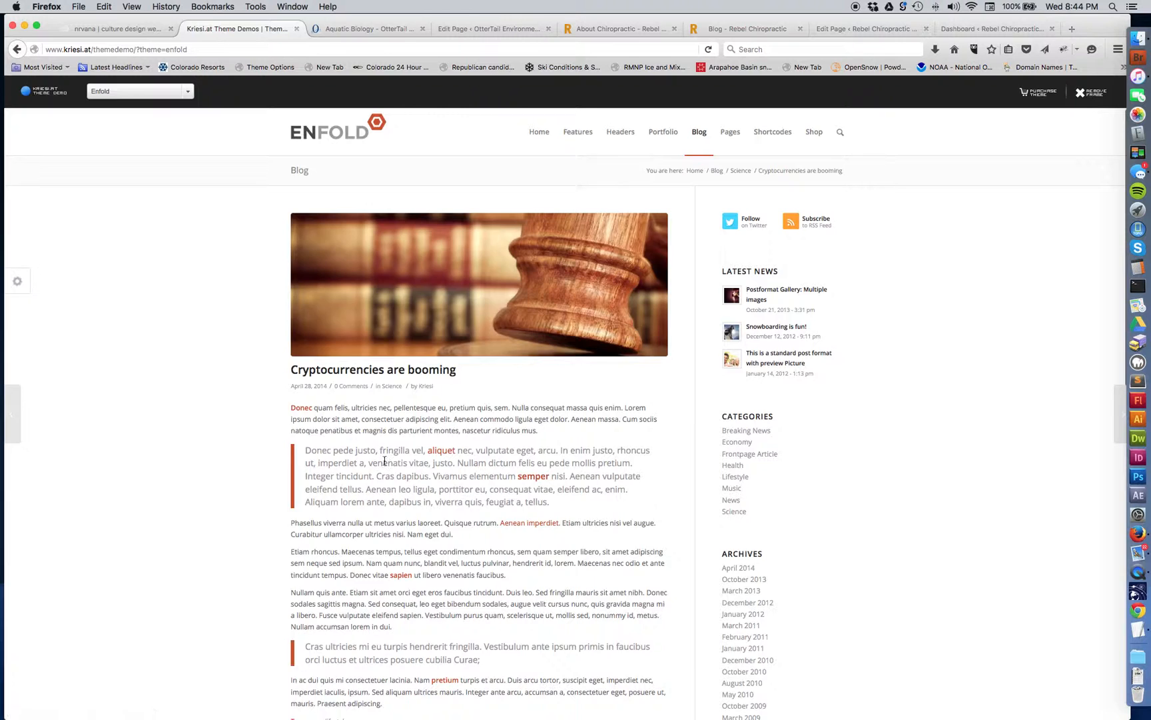
{"action": "scroll", "coordinate": [393, 466], "scroll_direction": "down", "scroll_amount": 15}
{"action": "scroll", "coordinate": [346, 400], "scroll_direction": "up", "scroll_amount": 4}
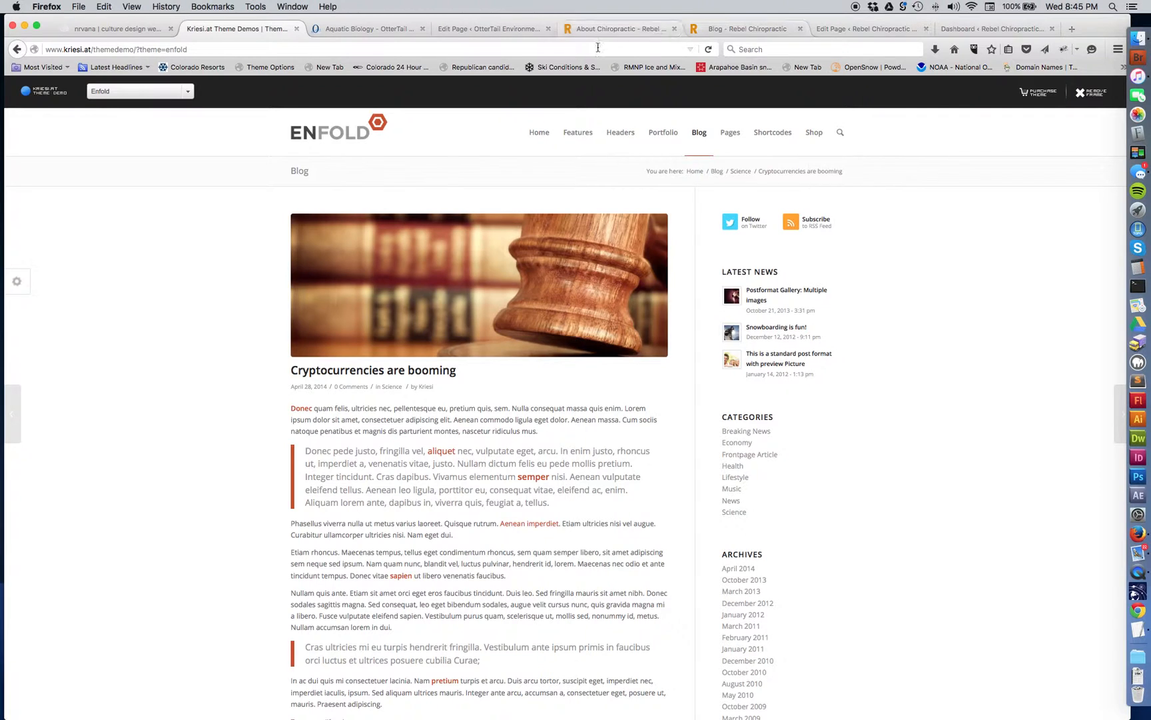
Step: Open the Blog Single Author Small layout and look through its post list
{"action": "mouse_move", "coordinate": [697, 137]}
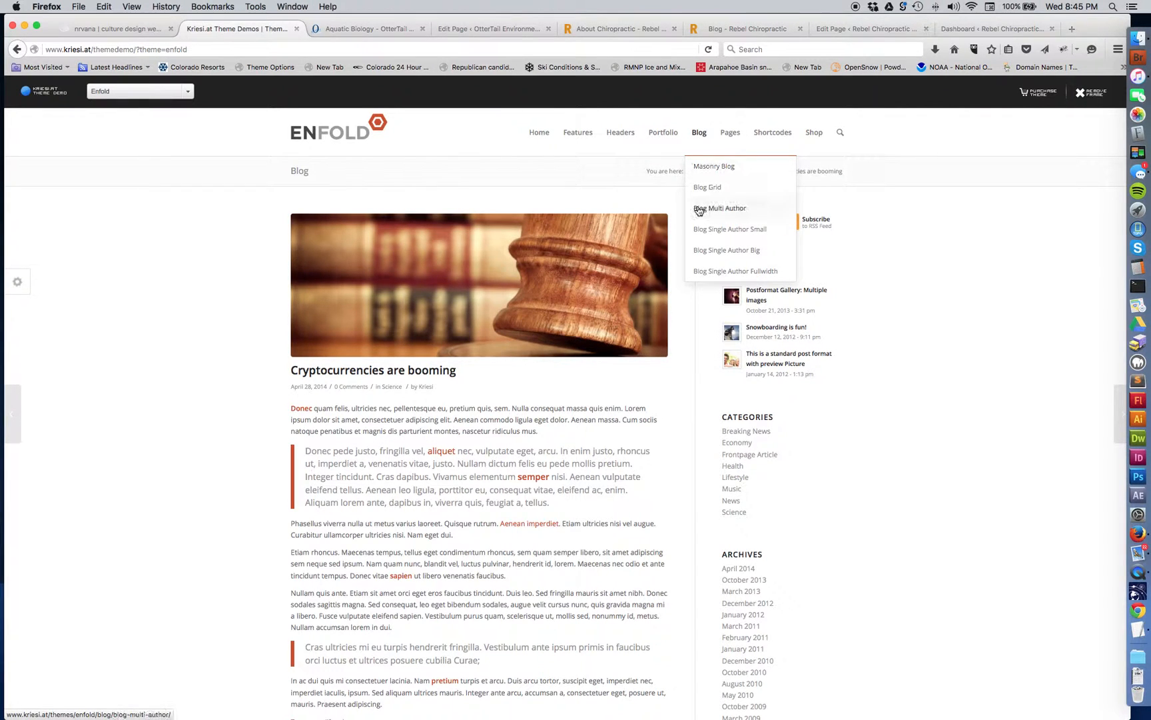
{"action": "left_click", "coordinate": [705, 230]}
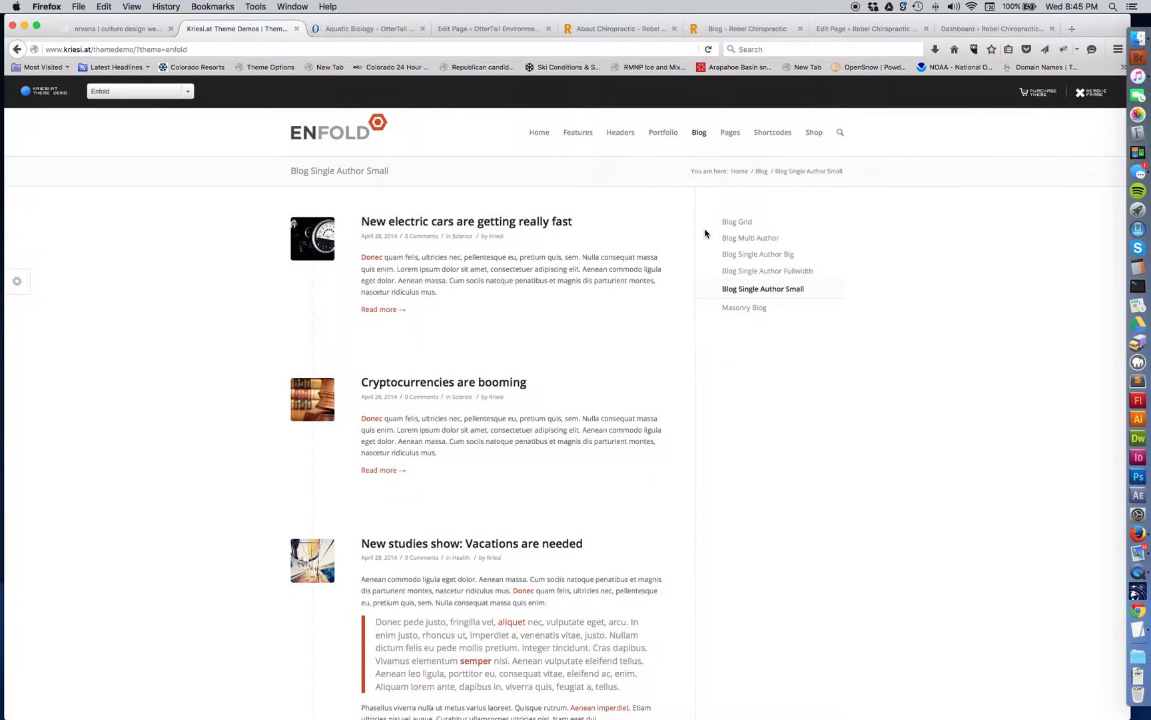
{"action": "scroll", "coordinate": [588, 378], "scroll_direction": "down", "scroll_amount": 10}
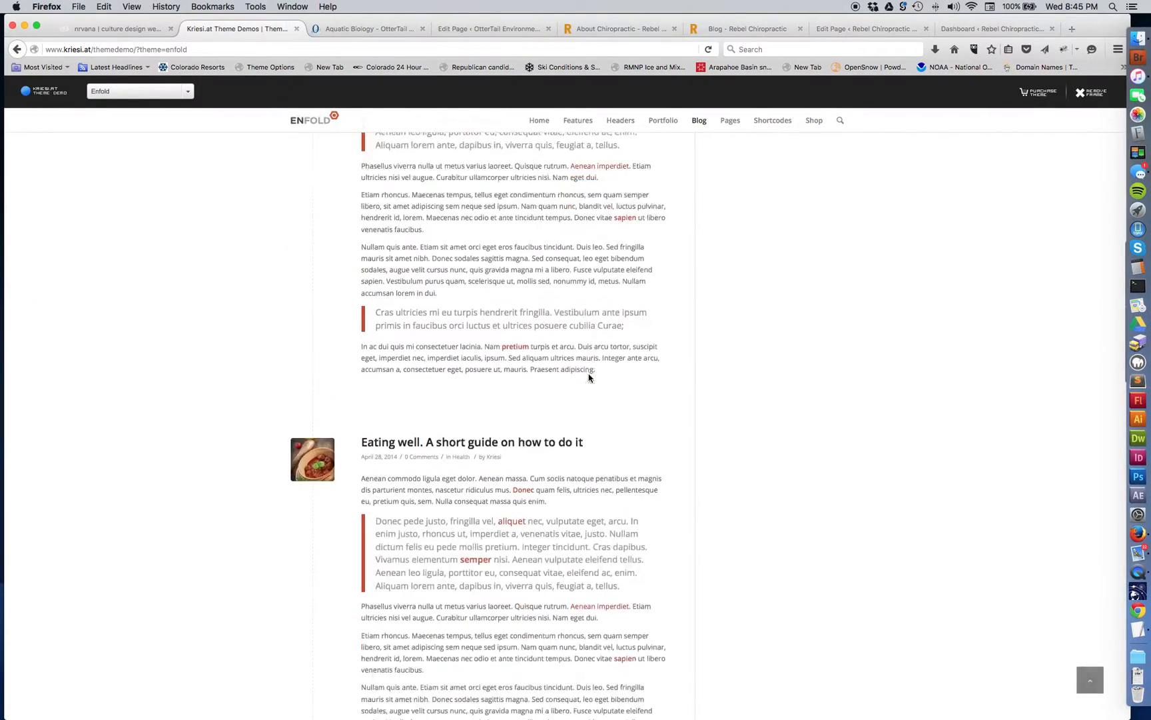
{"action": "scroll", "coordinate": [587, 377], "scroll_direction": "down", "scroll_amount": 15}
{"action": "scroll", "coordinate": [585, 374], "scroll_direction": "up", "scroll_amount": 8}
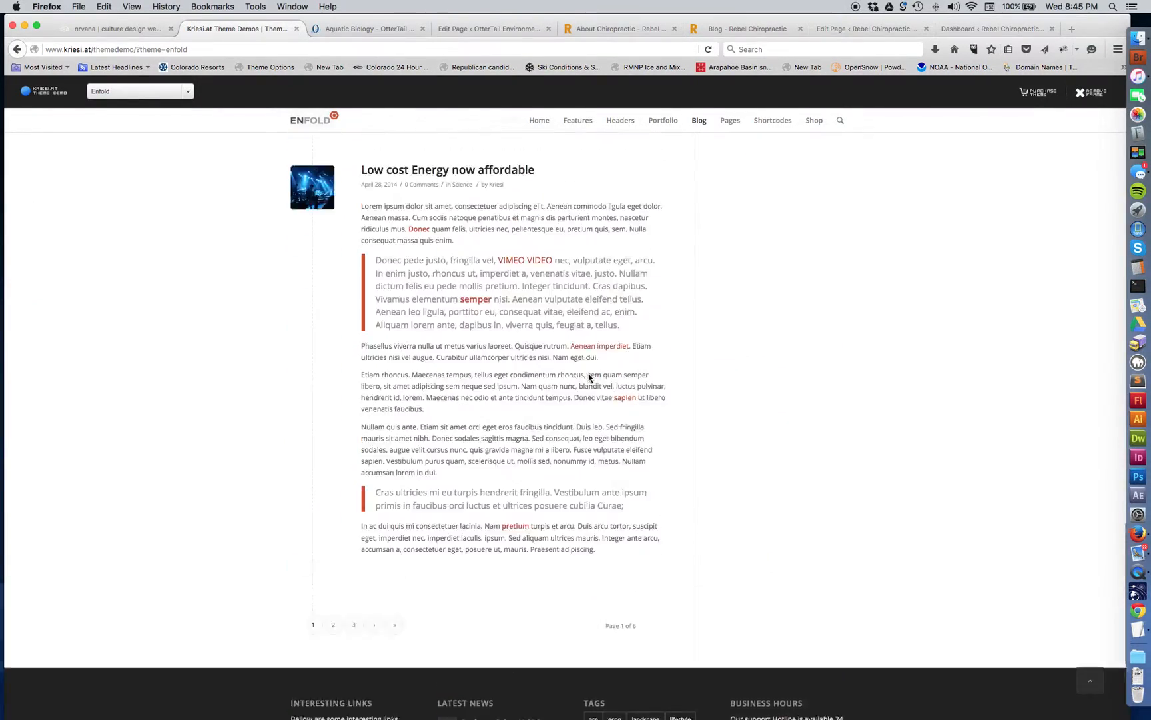
{"action": "scroll", "coordinate": [579, 362], "scroll_direction": "up", "scroll_amount": 6}
Step: Switch to the OtterTail Environmental Aquatic Biology page and examine its grid of service entries
{"action": "left_click", "coordinate": [371, 28]}
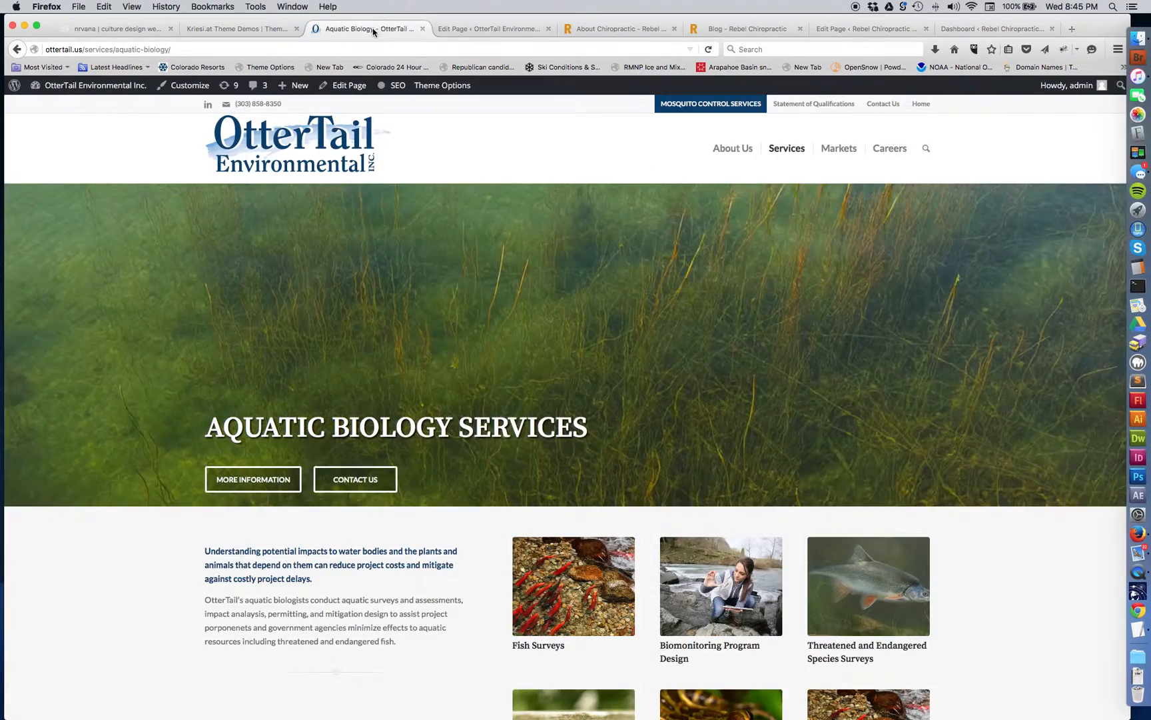
{"action": "scroll", "coordinate": [526, 456], "scroll_direction": "down", "scroll_amount": 5}
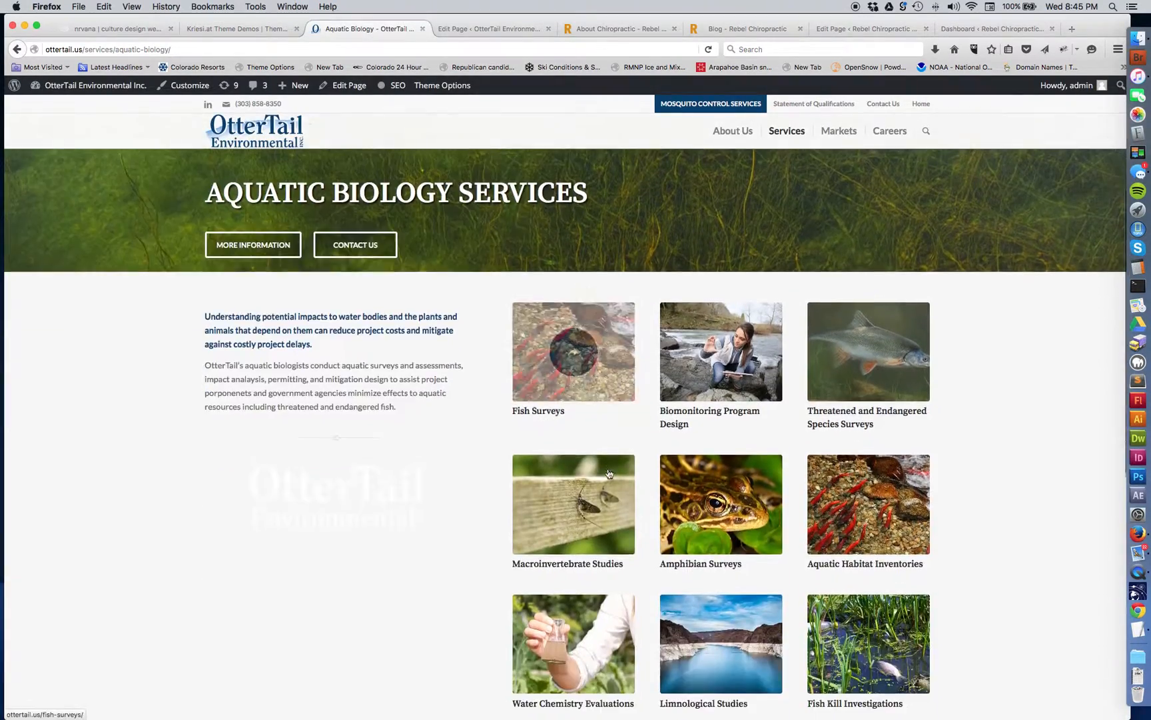
{"action": "scroll", "coordinate": [477, 427], "scroll_direction": "down", "scroll_amount": 5}
{"action": "scroll", "coordinate": [478, 426], "scroll_direction": "up", "scroll_amount": 5}
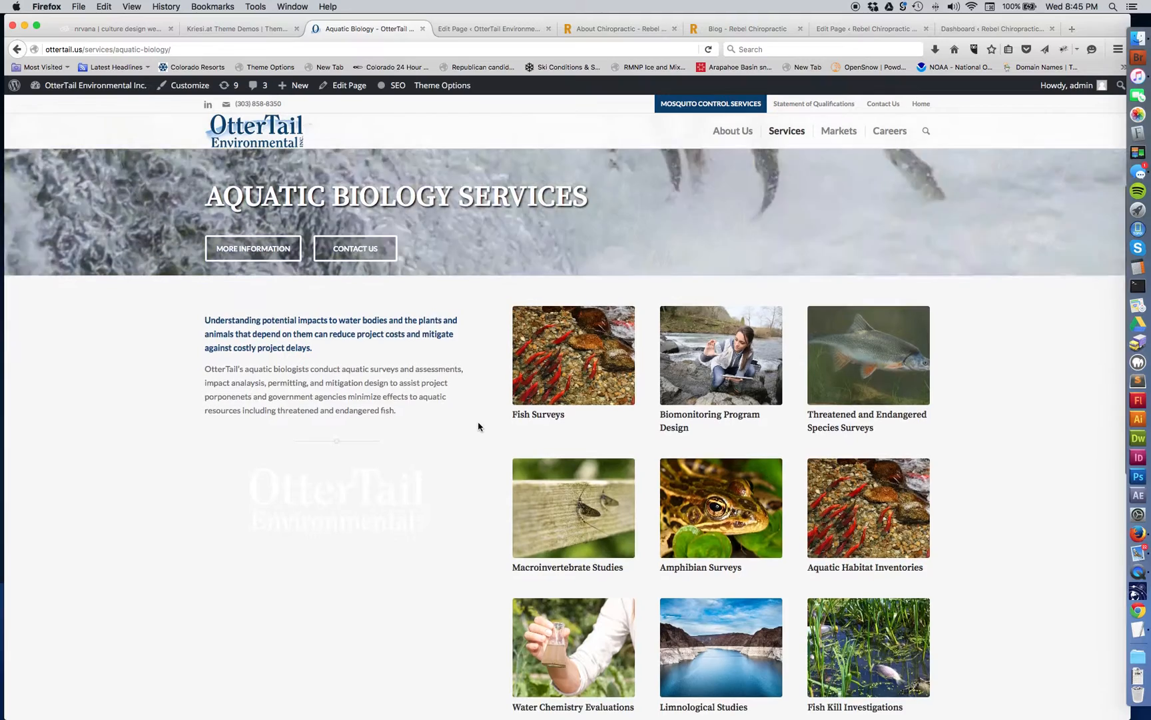
{"action": "scroll", "coordinate": [1006, 370], "scroll_direction": "down", "scroll_amount": 1}
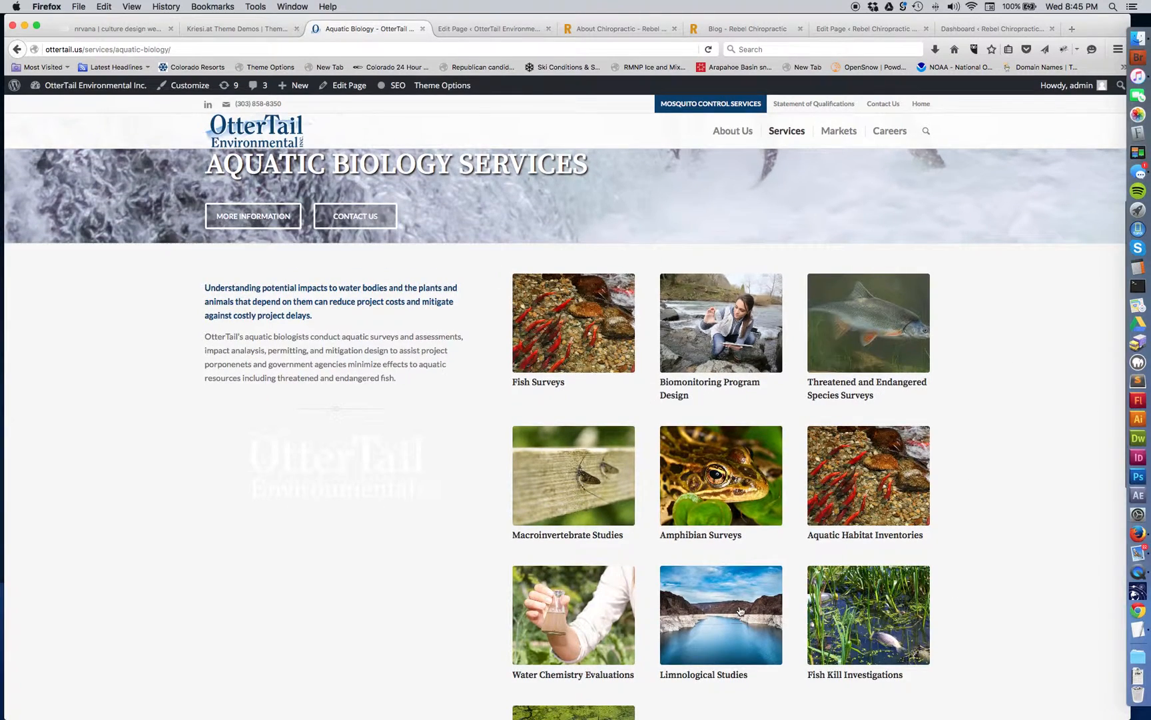
{"action": "scroll", "coordinate": [482, 548], "scroll_direction": "down", "scroll_amount": 4}
{"action": "scroll", "coordinate": [480, 542], "scroll_direction": "up", "scroll_amount": 7}
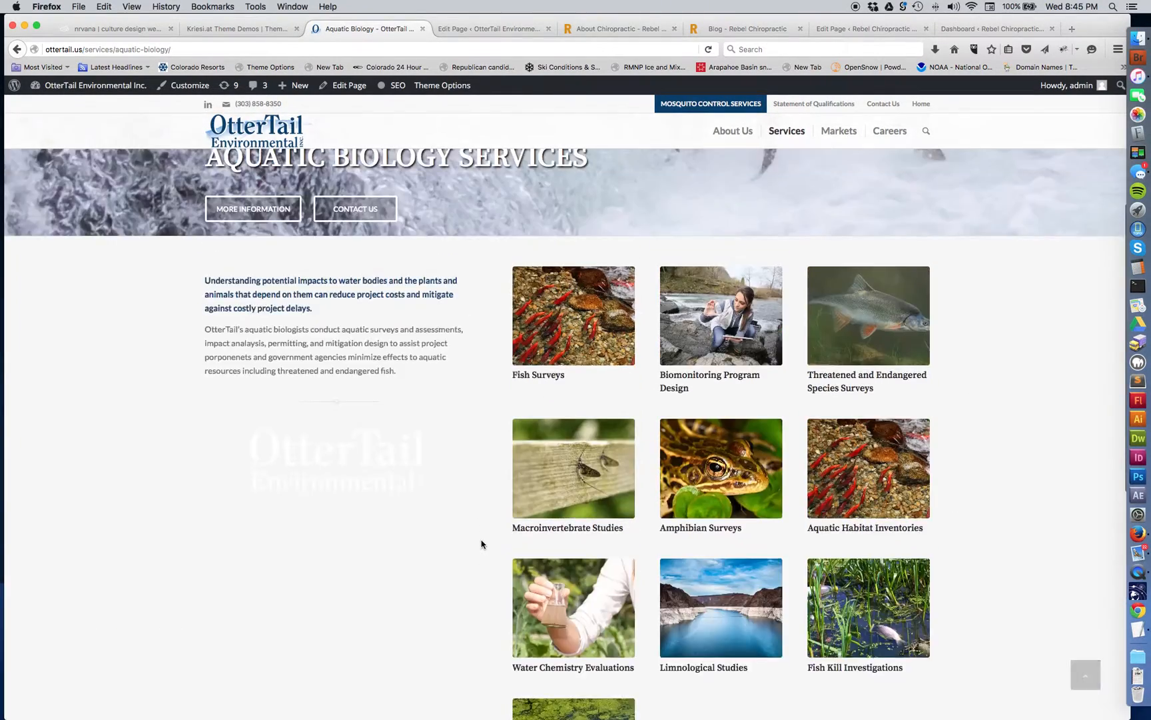
Step: Switch to the Rebel Chiropractic About Chiropractic page and examine the Chiropractic Health section's post listing
{"action": "left_click", "coordinate": [637, 34]}
{"action": "scroll", "coordinate": [643, 413], "scroll_direction": "down", "scroll_amount": 10}
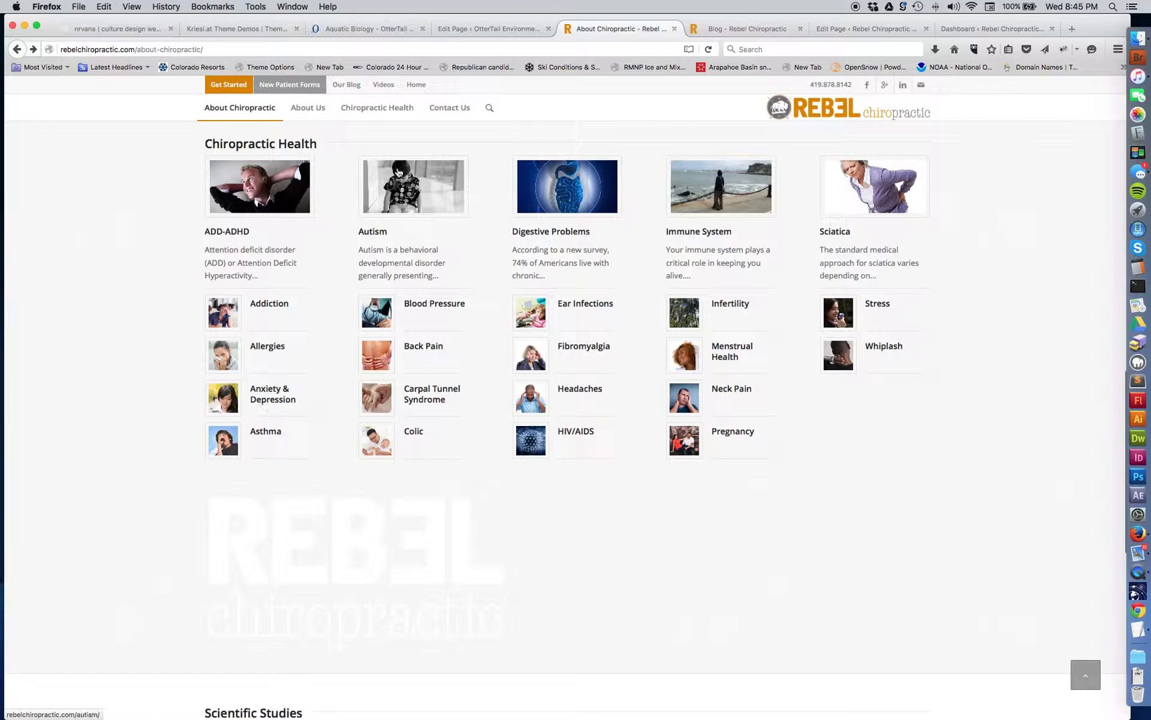
{"action": "scroll", "coordinate": [984, 211], "scroll_direction": "up", "scroll_amount": 3}
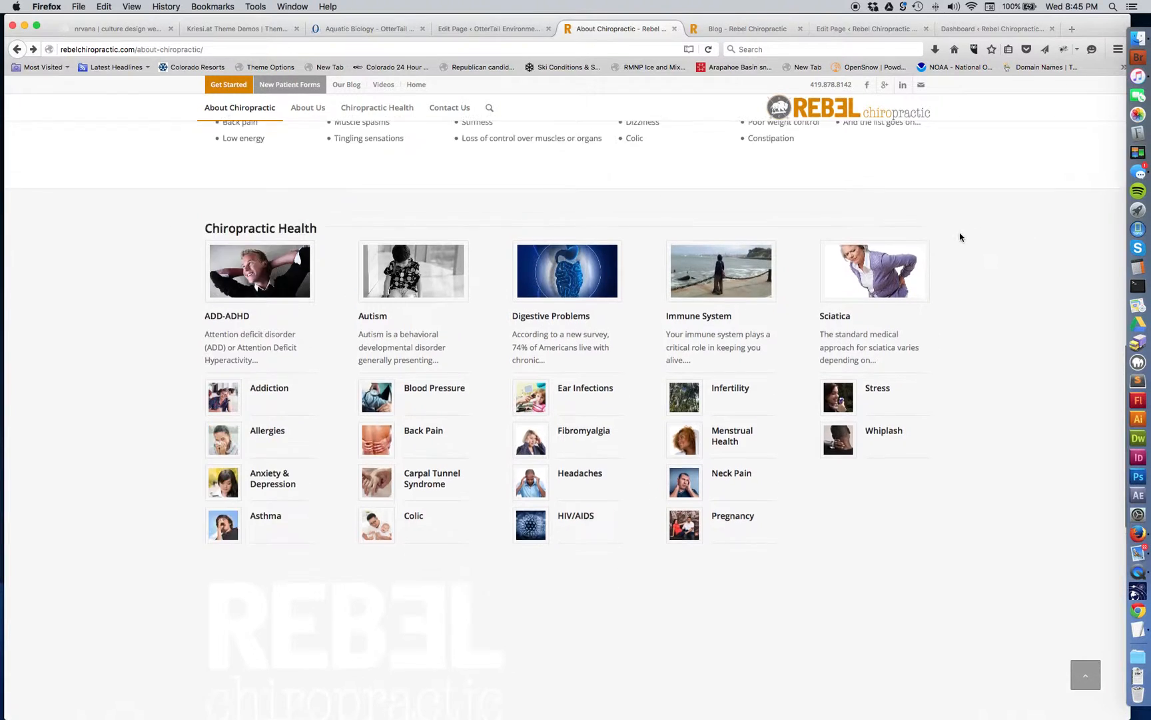
Step: Switch to the Rebel Chiropractic blog page and examine its post grid and the Chiropractic Health sidebar
{"action": "left_click", "coordinate": [749, 29]}
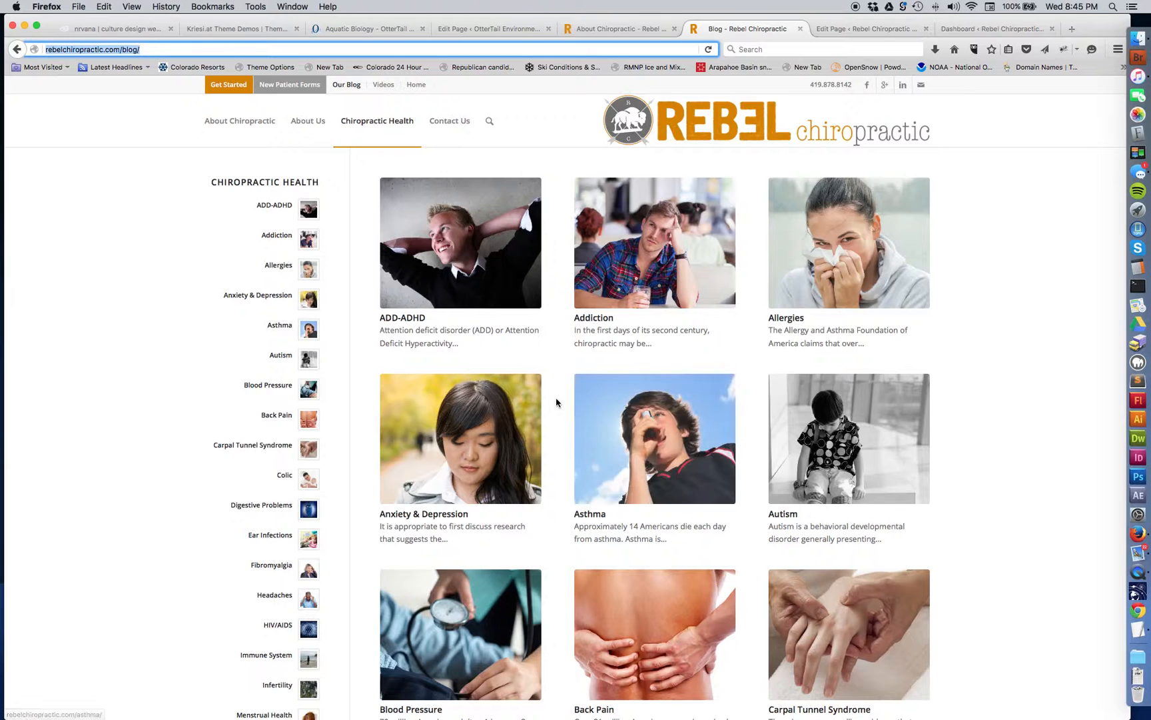
{"action": "scroll", "coordinate": [559, 399], "scroll_direction": "down", "scroll_amount": 5}
{"action": "scroll", "coordinate": [557, 402], "scroll_direction": "up", "scroll_amount": 5}
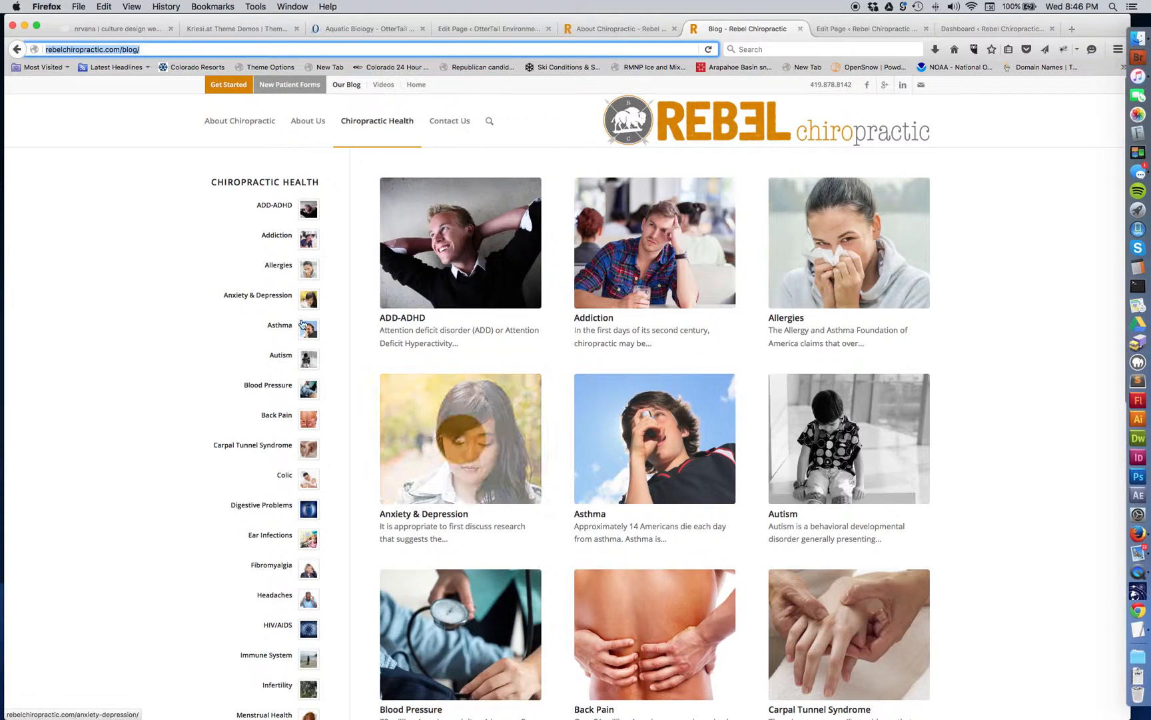
{"action": "scroll", "coordinate": [167, 301], "scroll_direction": "down", "scroll_amount": 3}
{"action": "scroll", "coordinate": [167, 300], "scroll_direction": "up", "scroll_amount": 3}
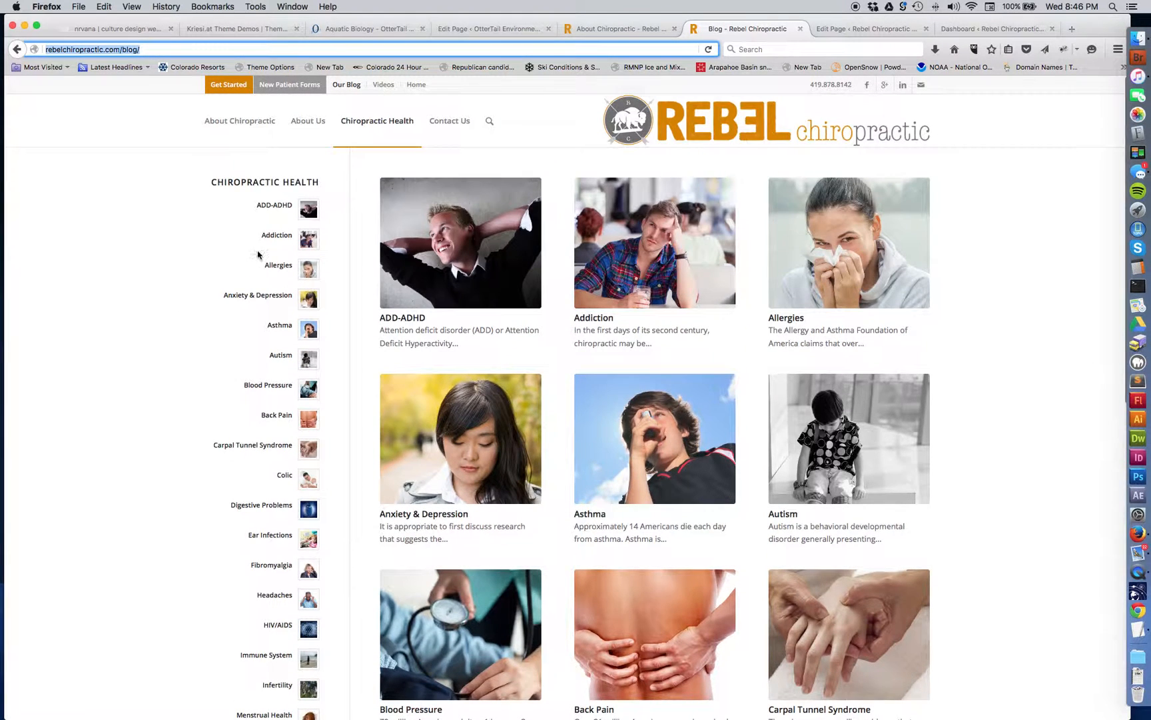
{"action": "scroll", "coordinate": [342, 439], "scroll_direction": "down", "scroll_amount": 4}
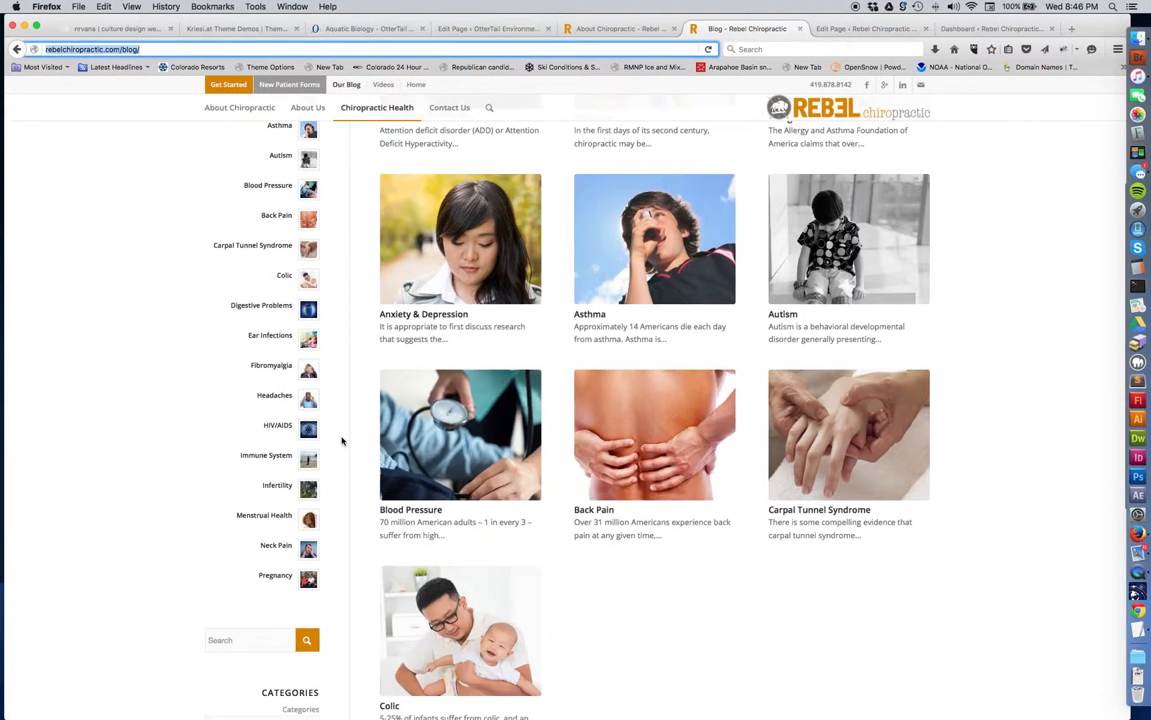
{"action": "scroll", "coordinate": [342, 440], "scroll_direction": "up", "scroll_amount": 4}
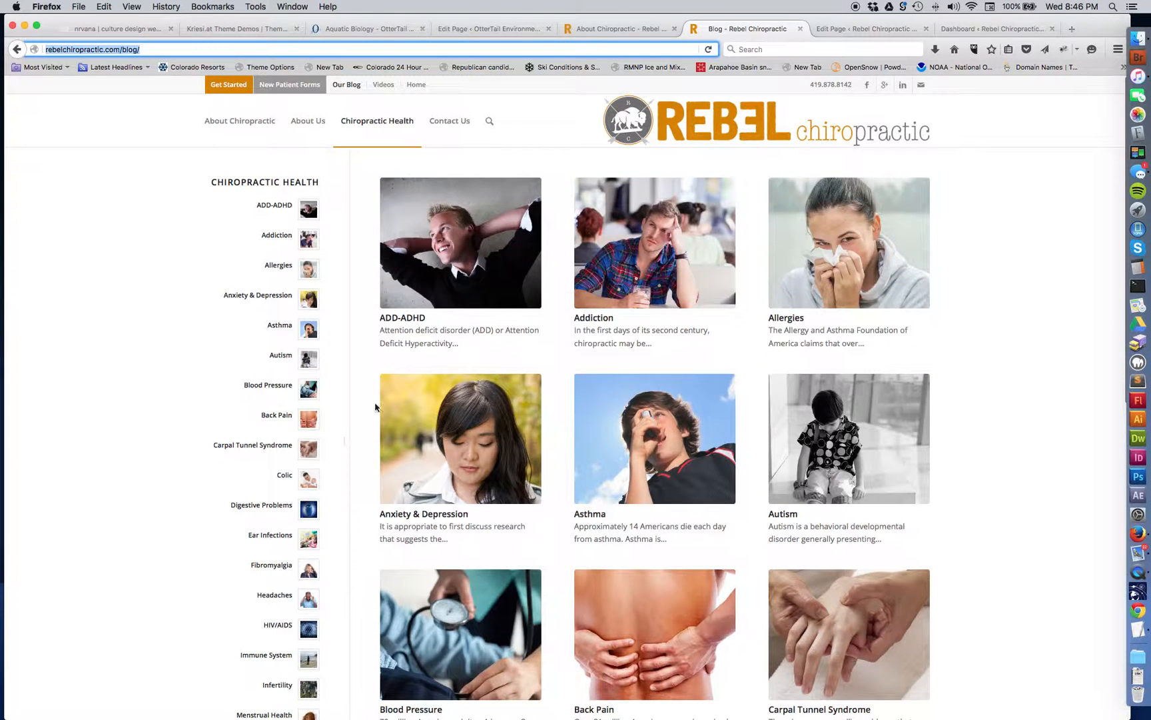
Step: Open the ADD-ADHD post from the blog grid and look through its article, sharing and related posts sections
{"action": "left_click", "coordinate": [460, 248]}
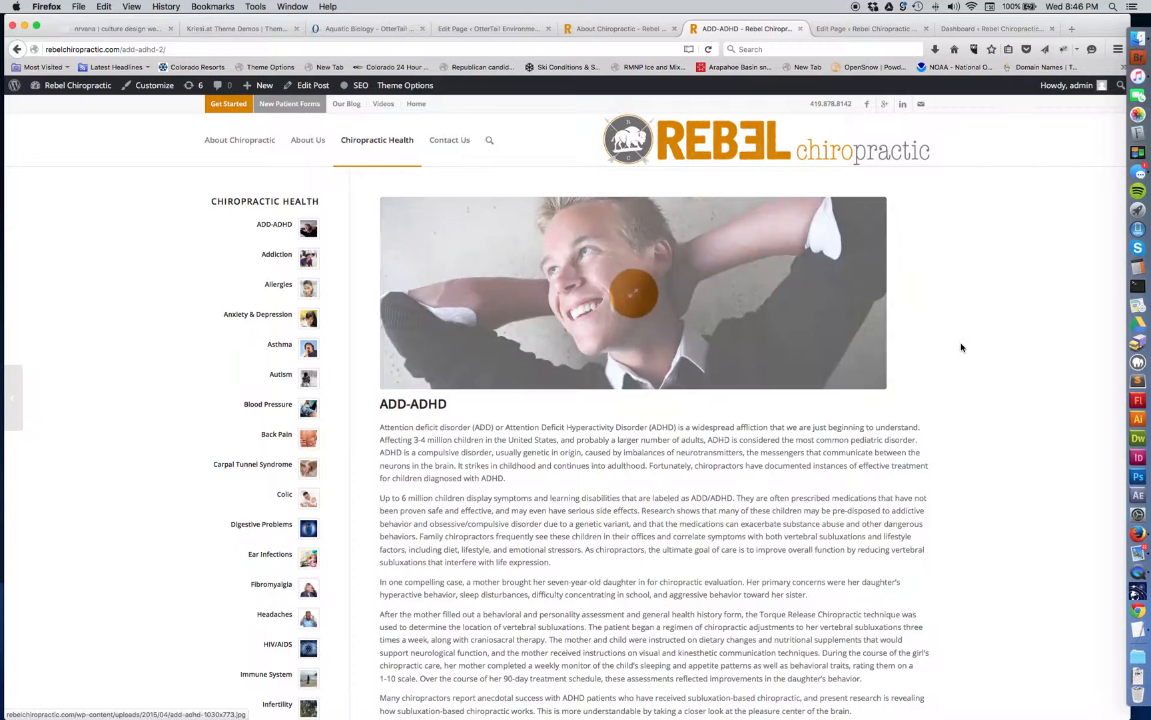
{"action": "scroll", "coordinate": [974, 362], "scroll_direction": "down", "scroll_amount": 5}
{"action": "scroll", "coordinate": [970, 378], "scroll_direction": "down", "scroll_amount": 5}
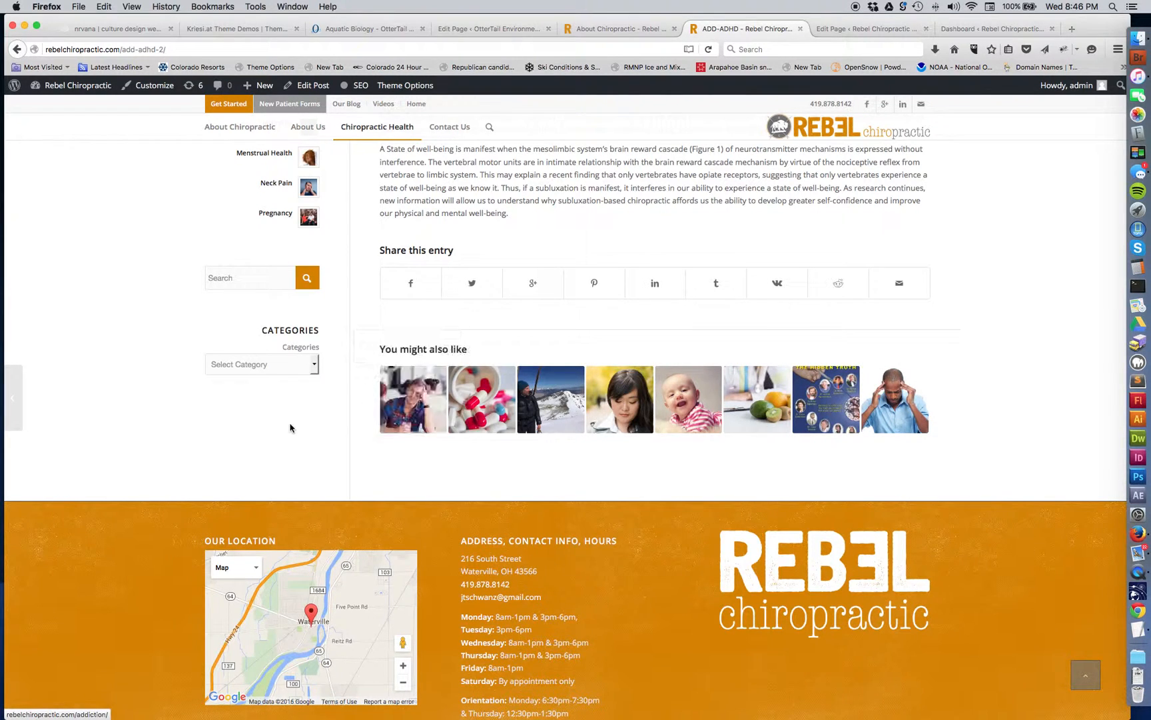
Step: Show the posts in the "drugs" category and look through the archive grid
{"action": "left_click", "coordinate": [316, 367]}
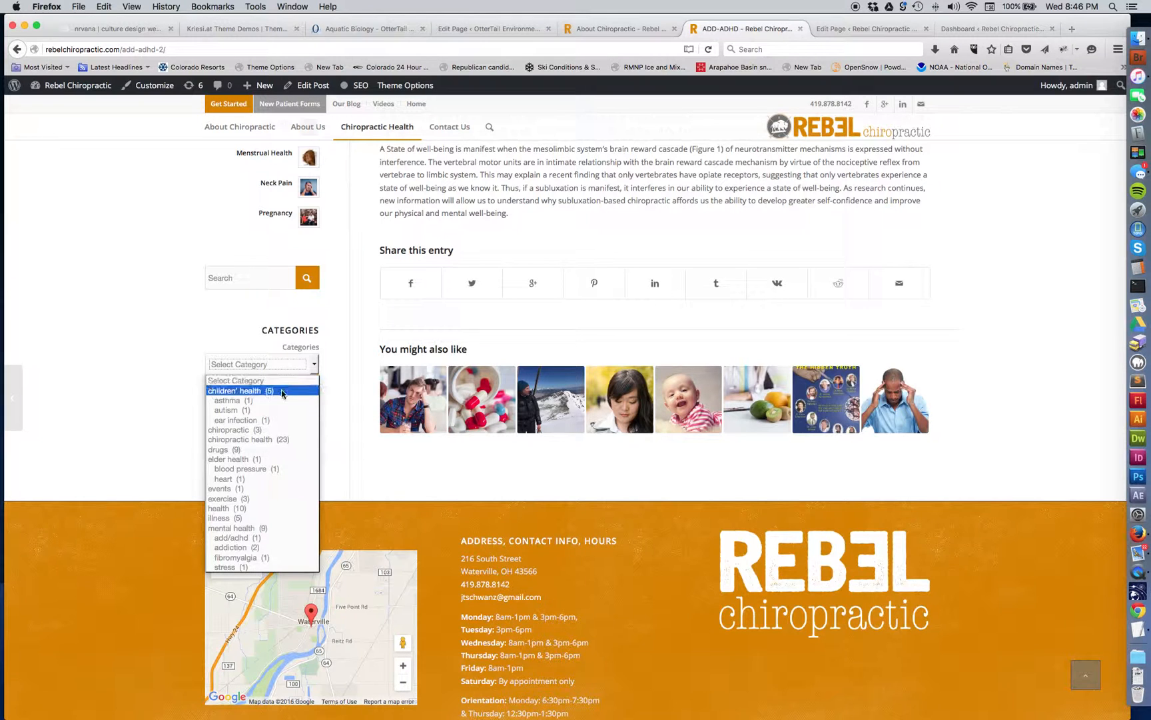
{"action": "left_click", "coordinate": [224, 451]}
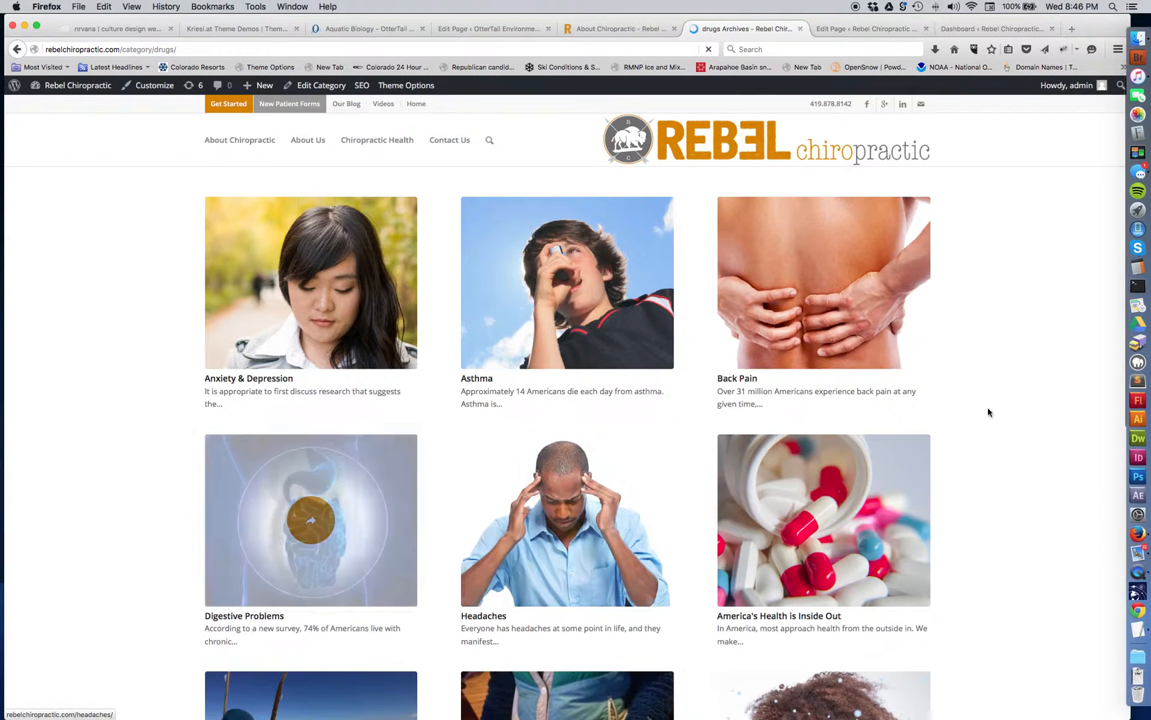
{"action": "scroll", "coordinate": [985, 510], "scroll_direction": "down", "scroll_amount": 8}
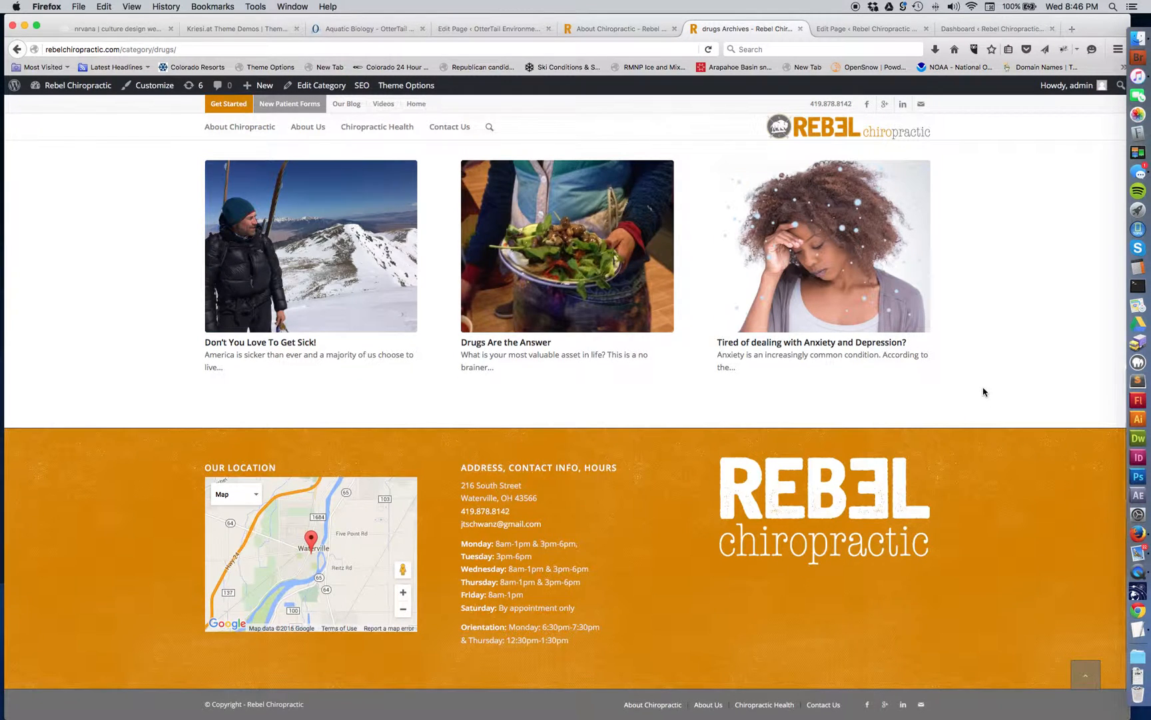
Step: Open the Asthma post from the category archive and examine its article and related posts
{"action": "scroll", "coordinate": [983, 391], "scroll_direction": "up", "scroll_amount": 8}
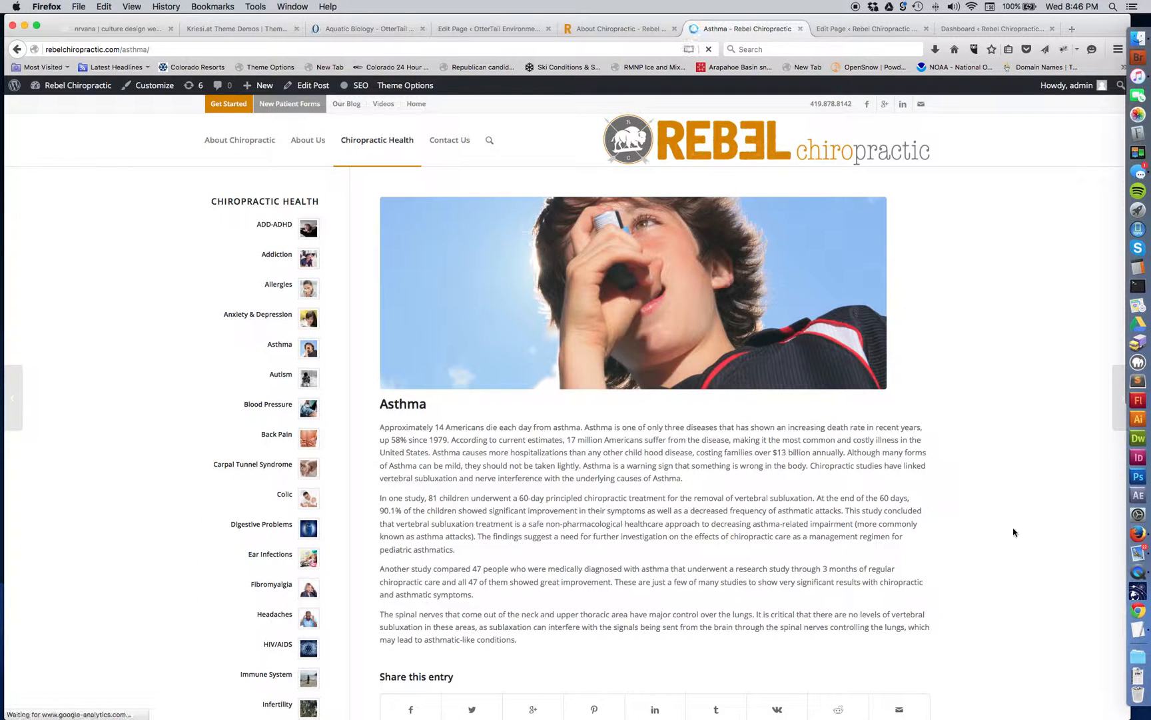
{"action": "scroll", "coordinate": [1024, 537], "scroll_direction": "down", "scroll_amount": 5}
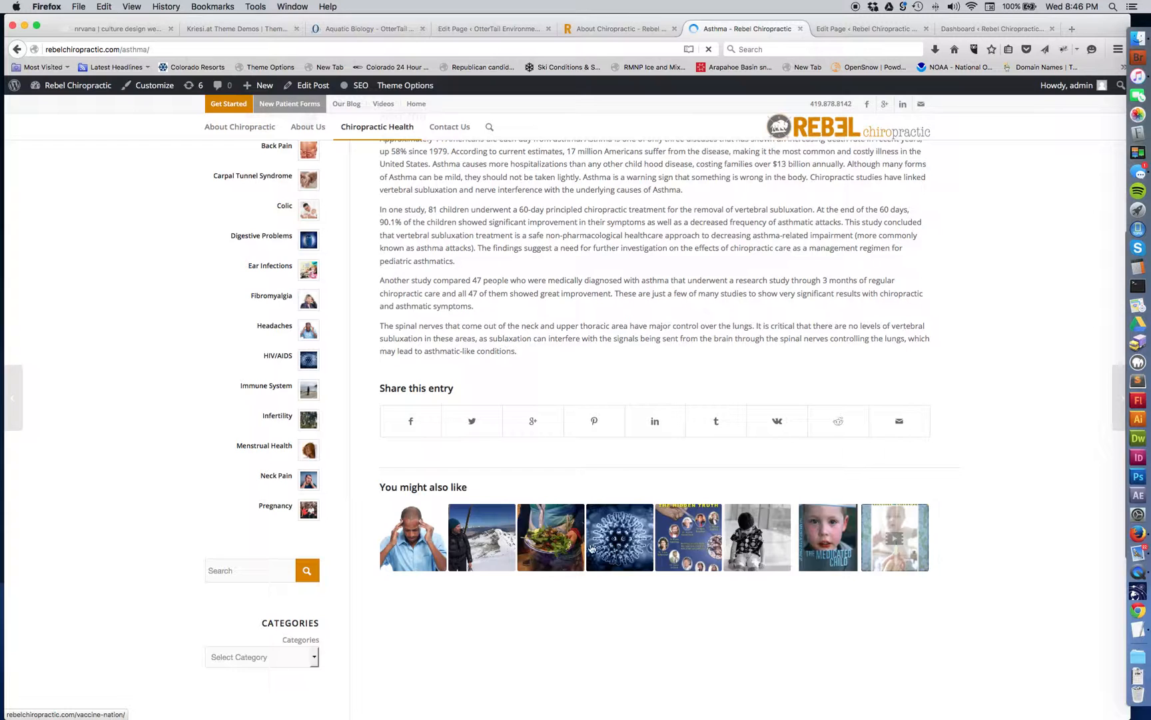
{"action": "scroll", "coordinate": [1013, 421], "scroll_direction": "up", "scroll_amount": 5}
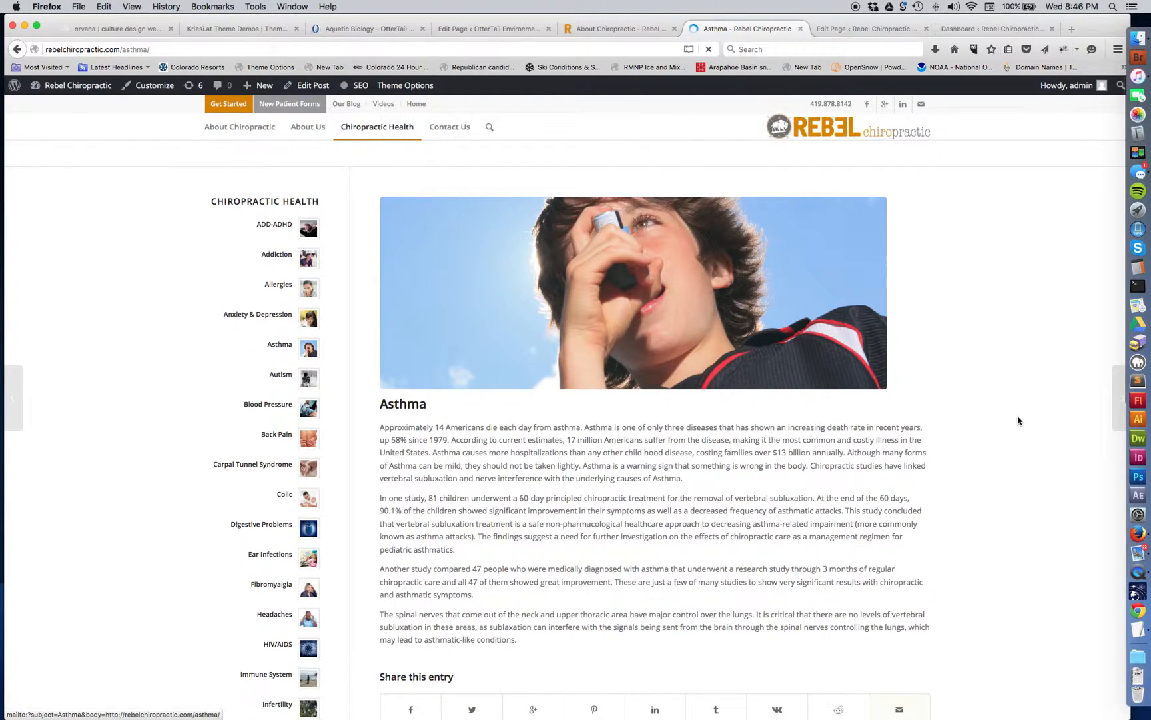
Step: Switch to the OtterTail Aquatic Biology page, open the Fish Surveys post and look through its sharing, related posts and sidebar sections
{"action": "scroll", "coordinate": [1013, 421], "scroll_direction": "down", "scroll_amount": 9}
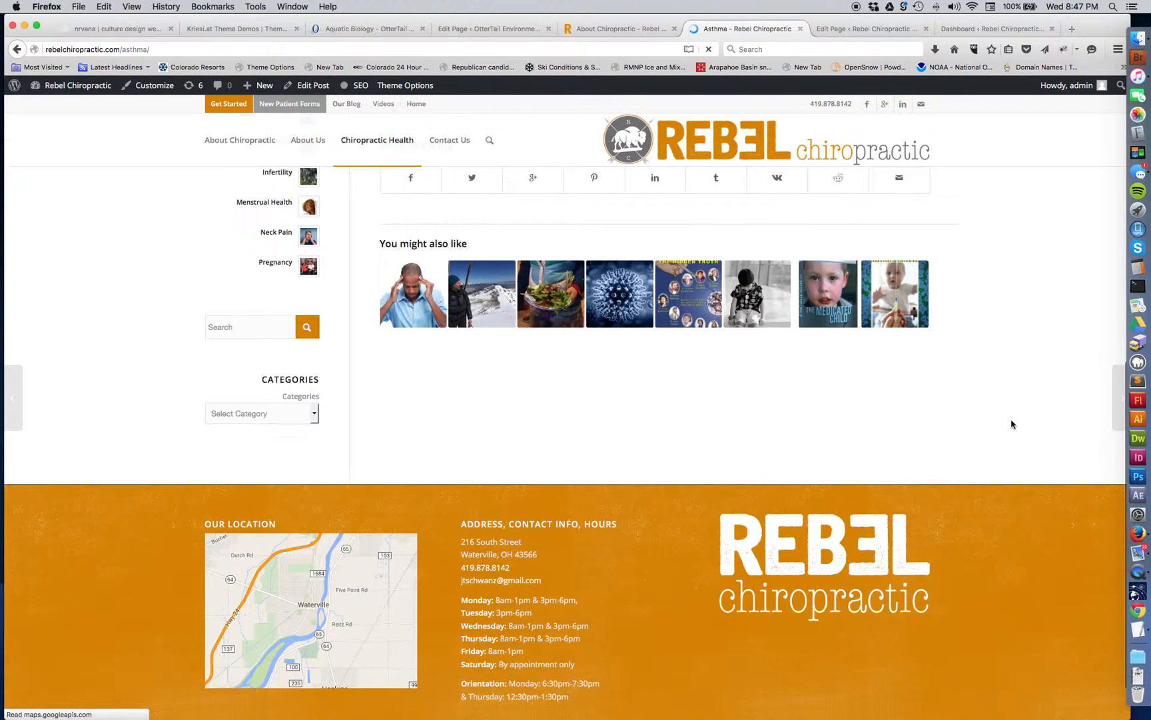
{"action": "scroll", "coordinate": [1011, 424], "scroll_direction": "up", "scroll_amount": 2}
{"action": "left_click", "coordinate": [382, 30]}
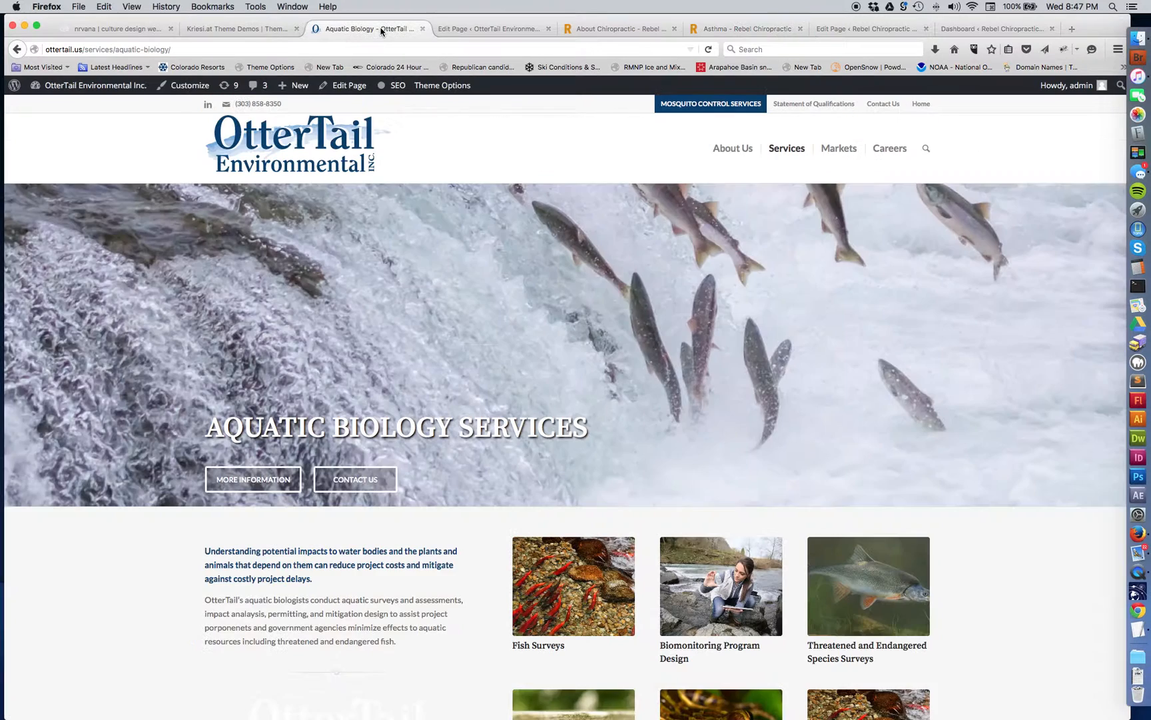
{"action": "left_click", "coordinate": [563, 605]}
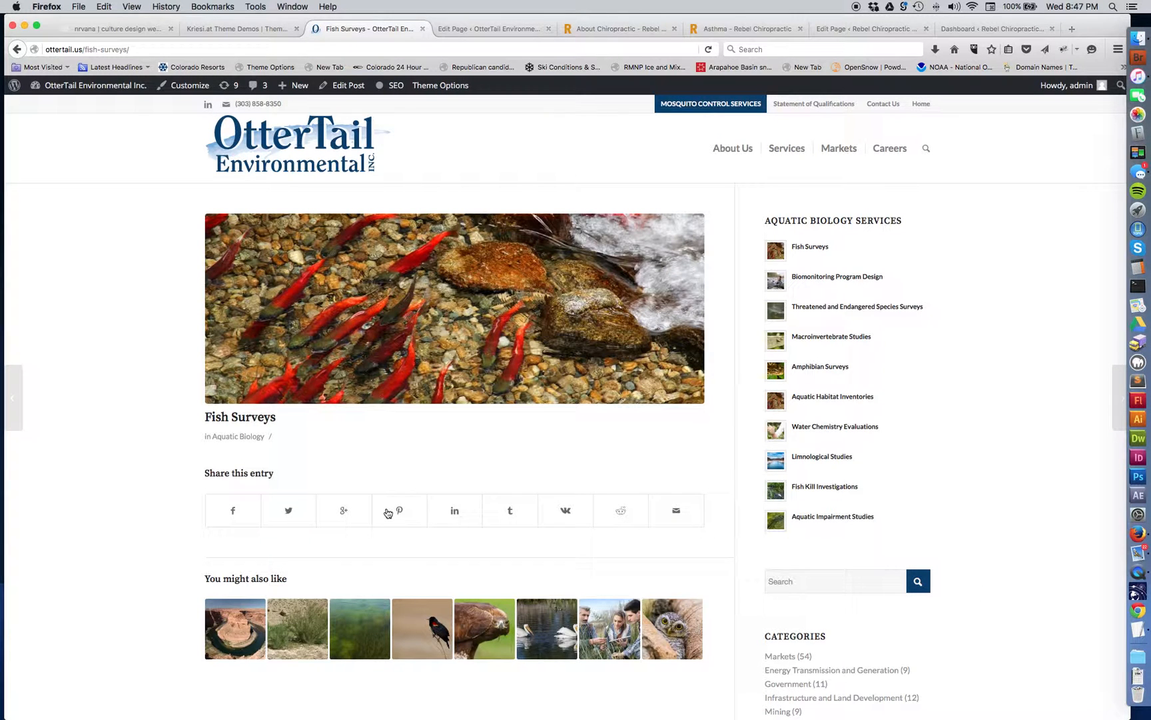
{"action": "scroll", "coordinate": [387, 520], "scroll_direction": "down", "scroll_amount": 4}
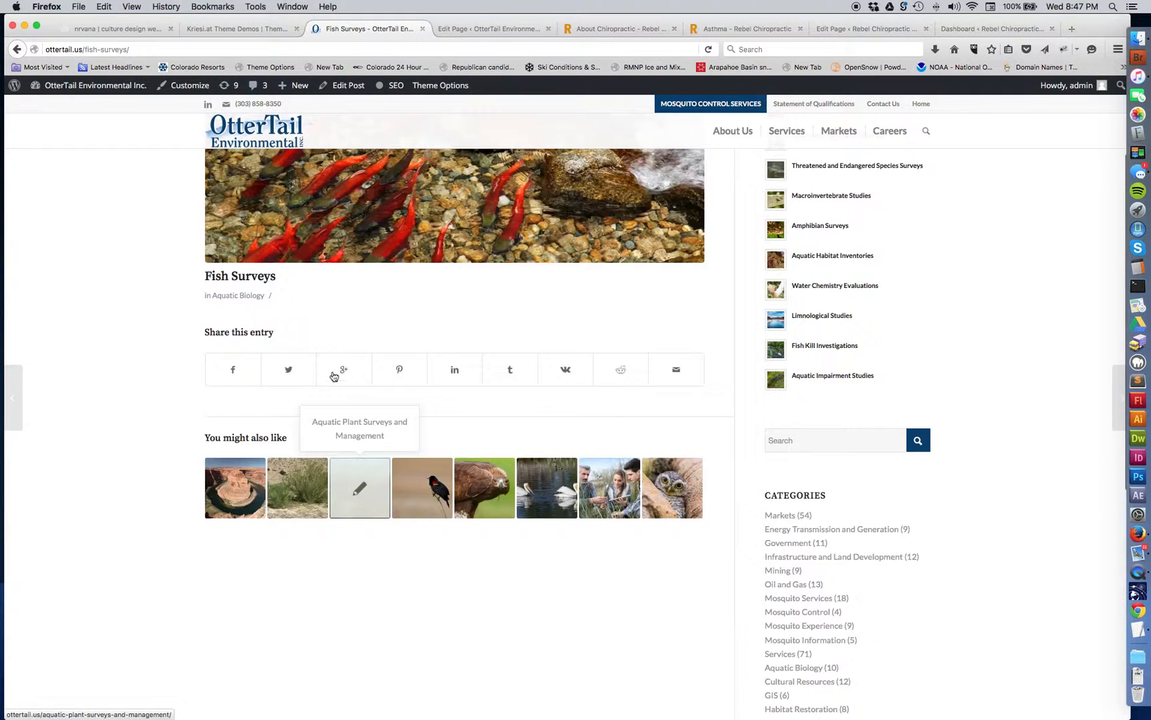
Step: Show the posts in the Aquatic Biology category and look through the archive grid
{"action": "left_click", "coordinate": [239, 295]}
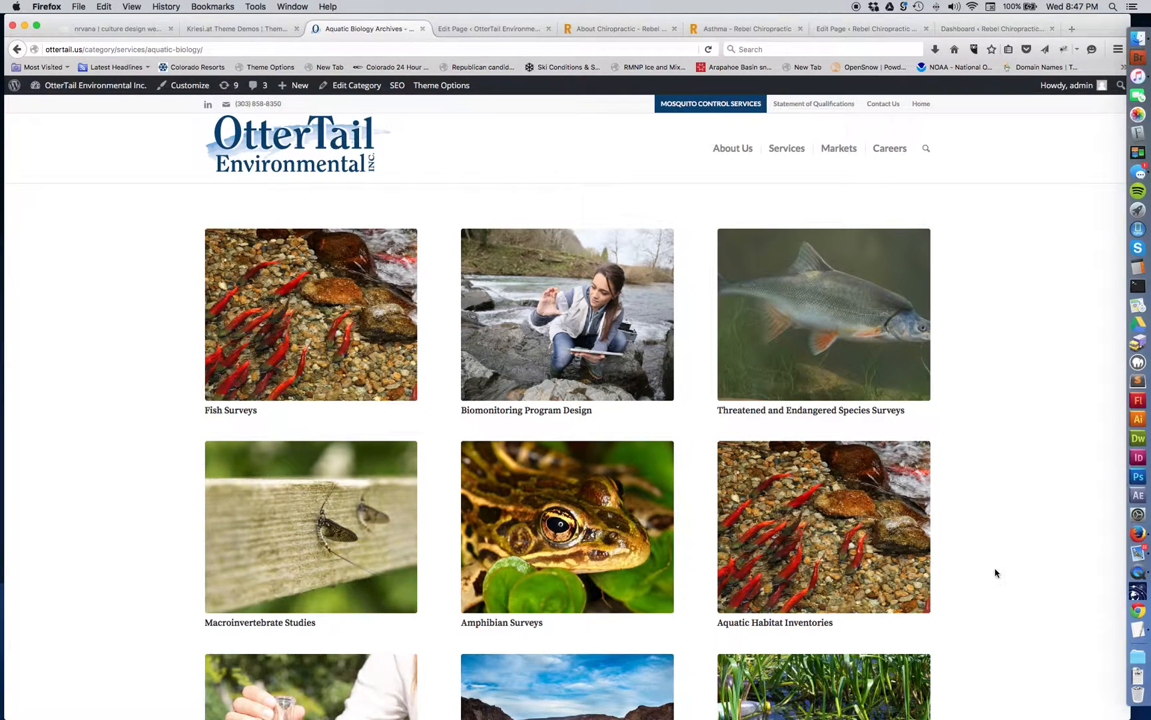
{"action": "scroll", "coordinate": [997, 573], "scroll_direction": "down", "scroll_amount": 1}
{"action": "scroll", "coordinate": [995, 573], "scroll_direction": "down", "scroll_amount": 10}
{"action": "scroll", "coordinate": [994, 569], "scroll_direction": "up", "scroll_amount": 10}
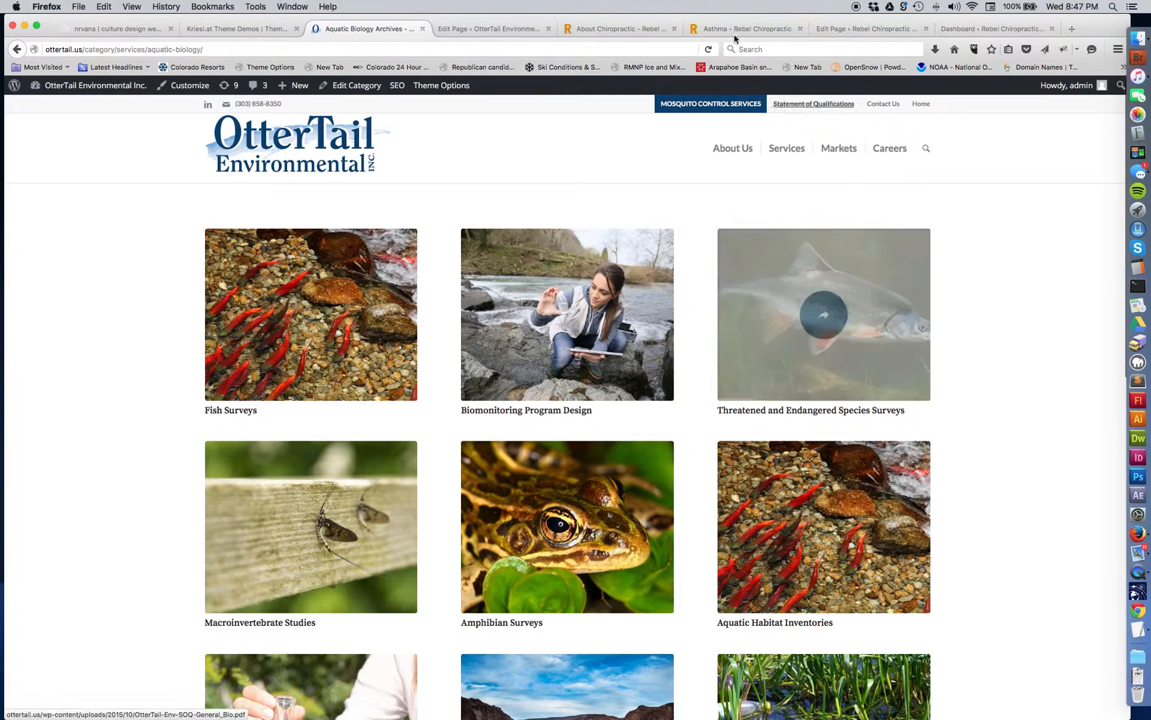
Step: Switch to the OtterTail Aquatic Biology page editor, look over its layout and show the available content elements
{"action": "left_click", "coordinate": [240, 30]}
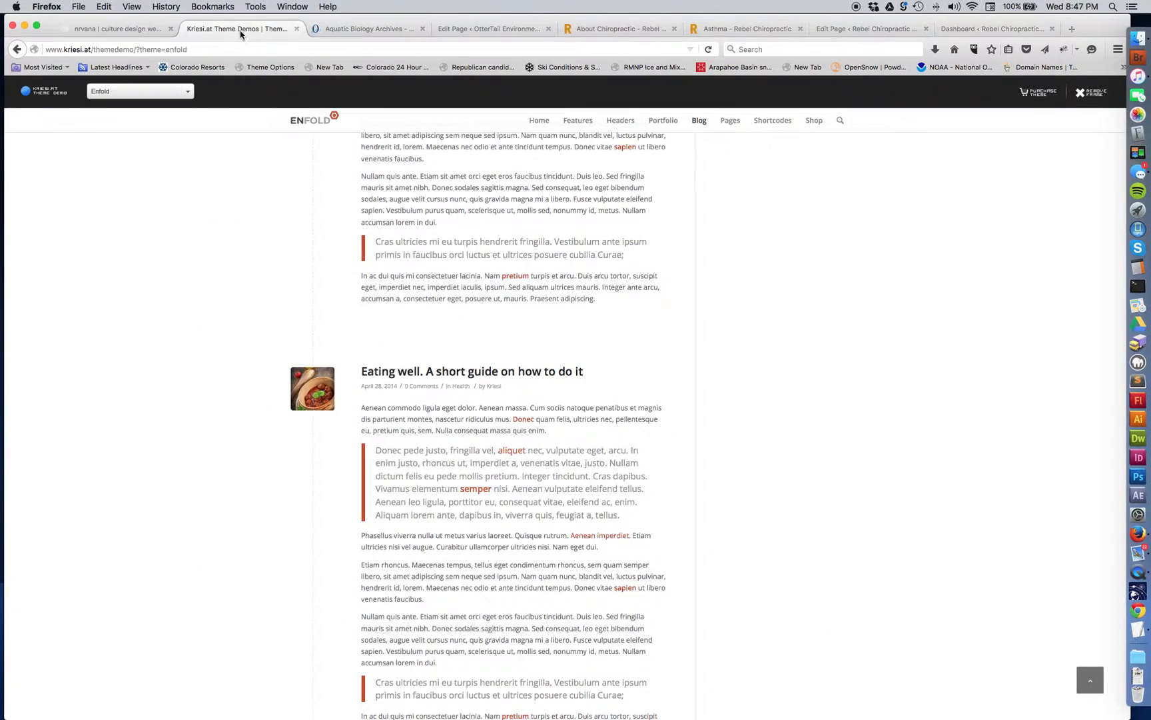
{"action": "left_click", "coordinate": [341, 29]}
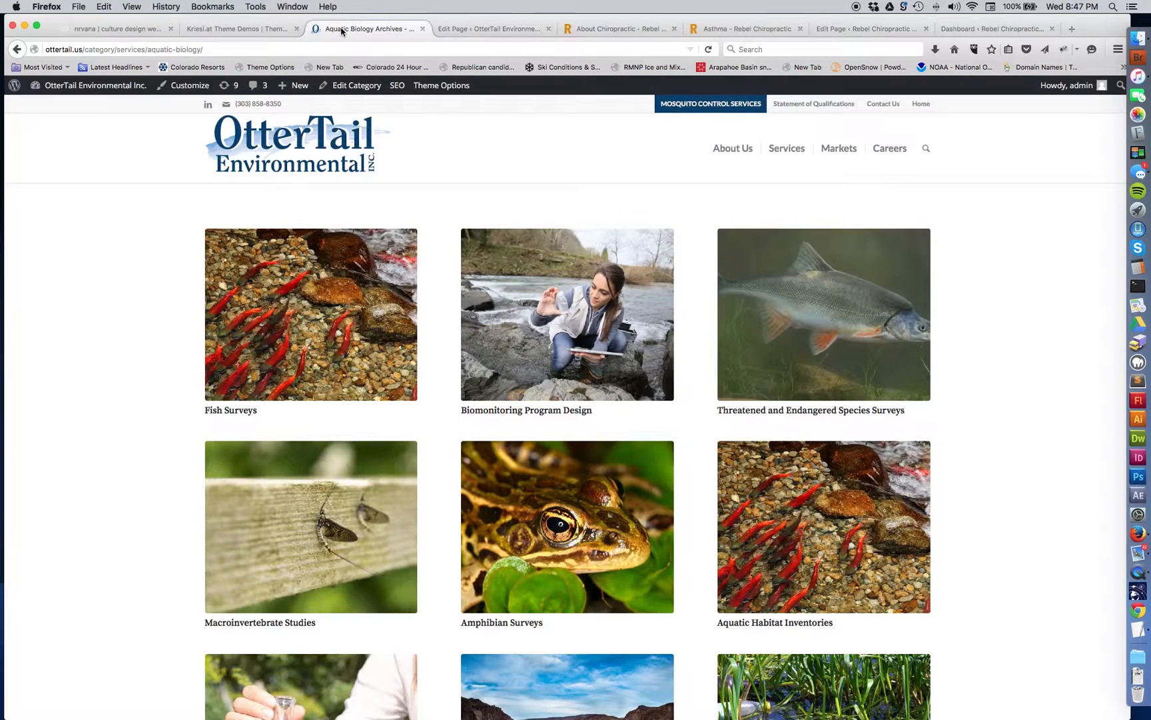
{"action": "left_click", "coordinate": [492, 29]}
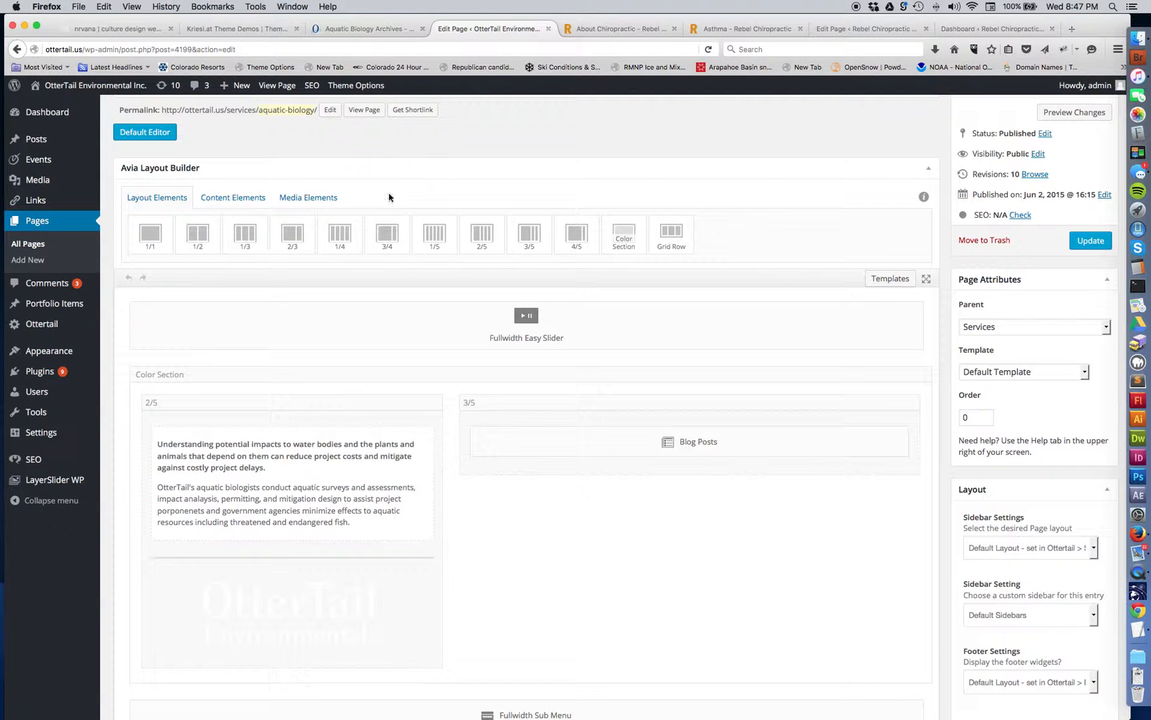
{"action": "scroll", "coordinate": [405, 178], "scroll_direction": "up", "scroll_amount": 5}
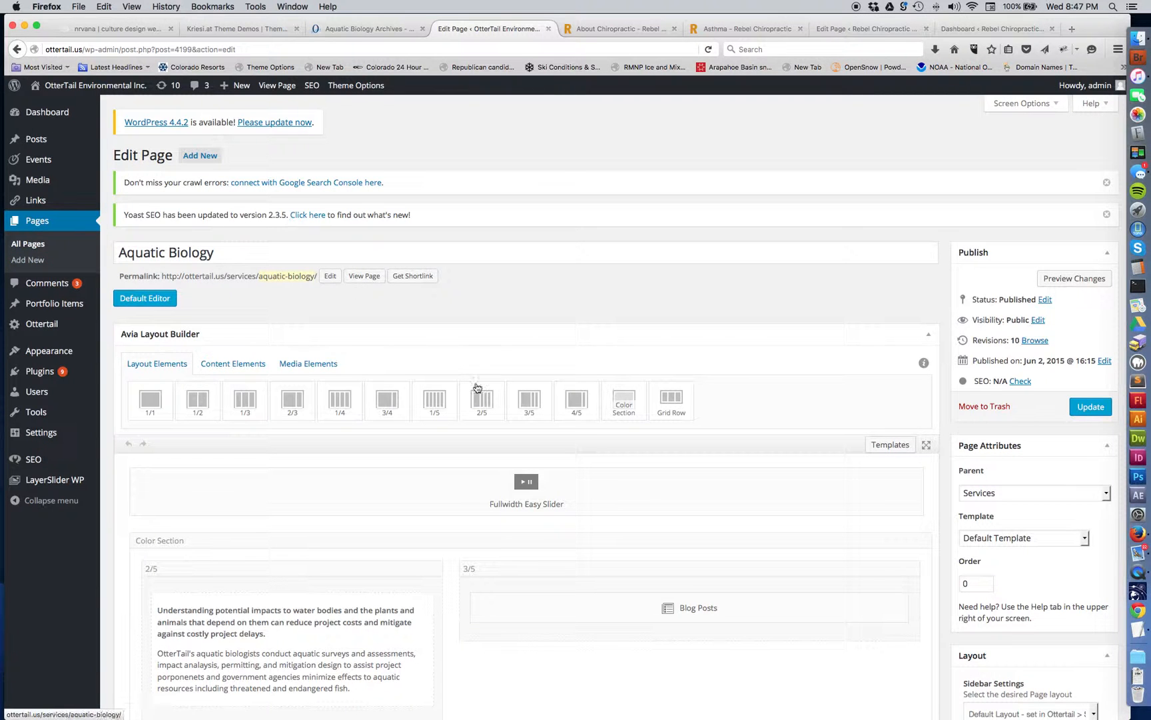
{"action": "scroll", "coordinate": [495, 342], "scroll_direction": "down", "scroll_amount": 4}
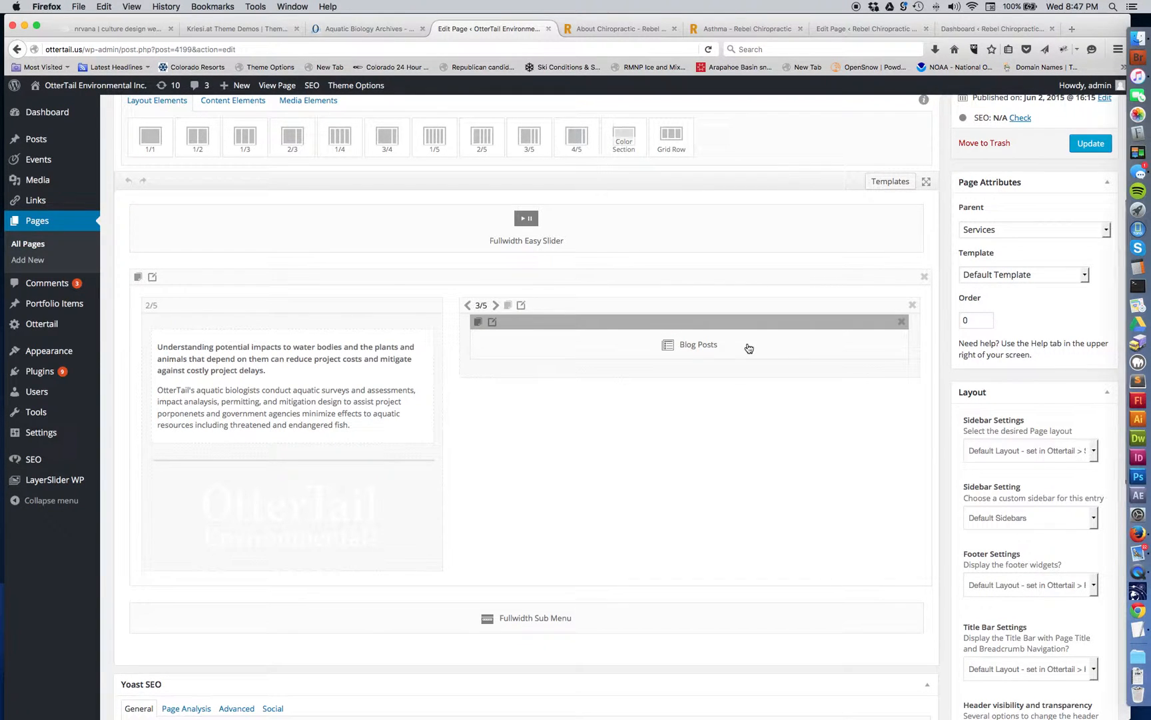
{"action": "scroll", "coordinate": [338, 249], "scroll_direction": "up", "scroll_amount": 1}
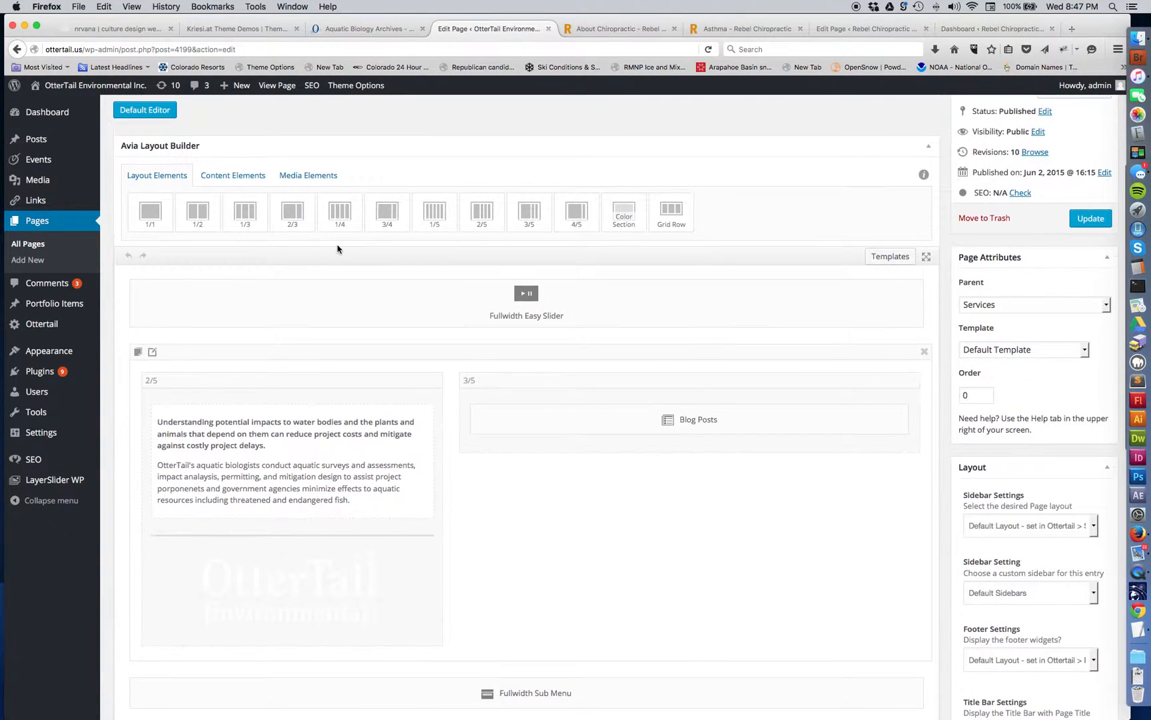
{"action": "left_click", "coordinate": [253, 176]}
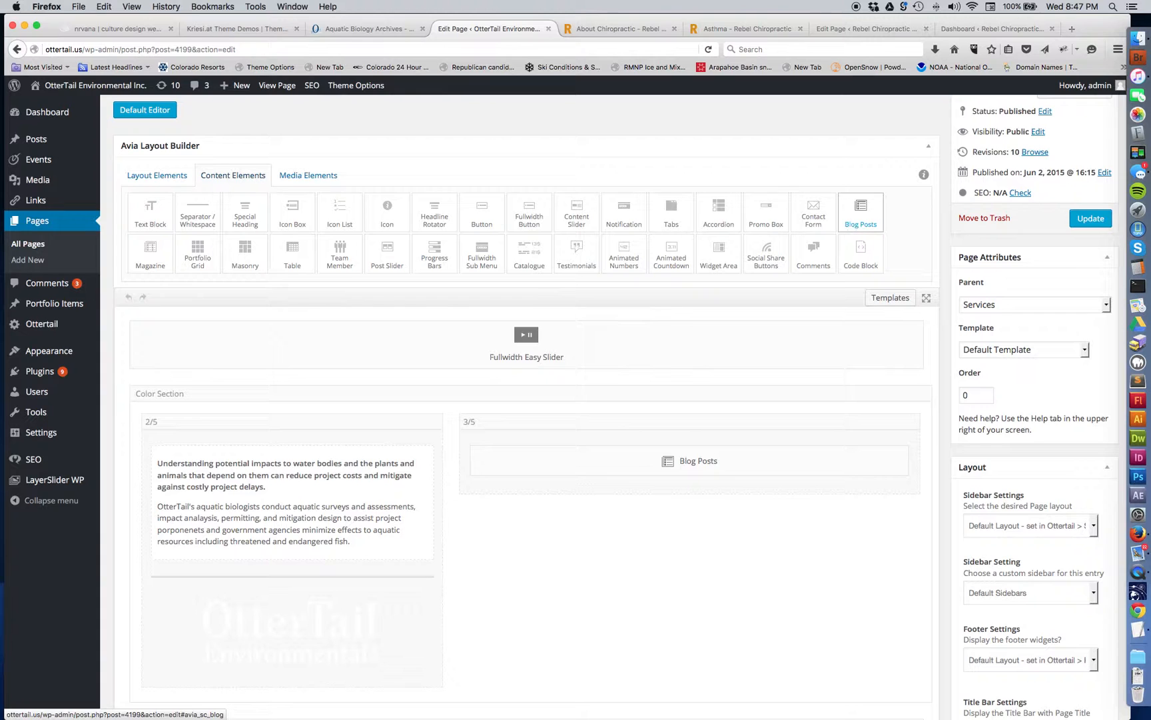
Step: Review the Blog Posts element's settings, including the Post Number options, keep All selected, and close them without saving
{"action": "left_click", "coordinate": [632, 459]}
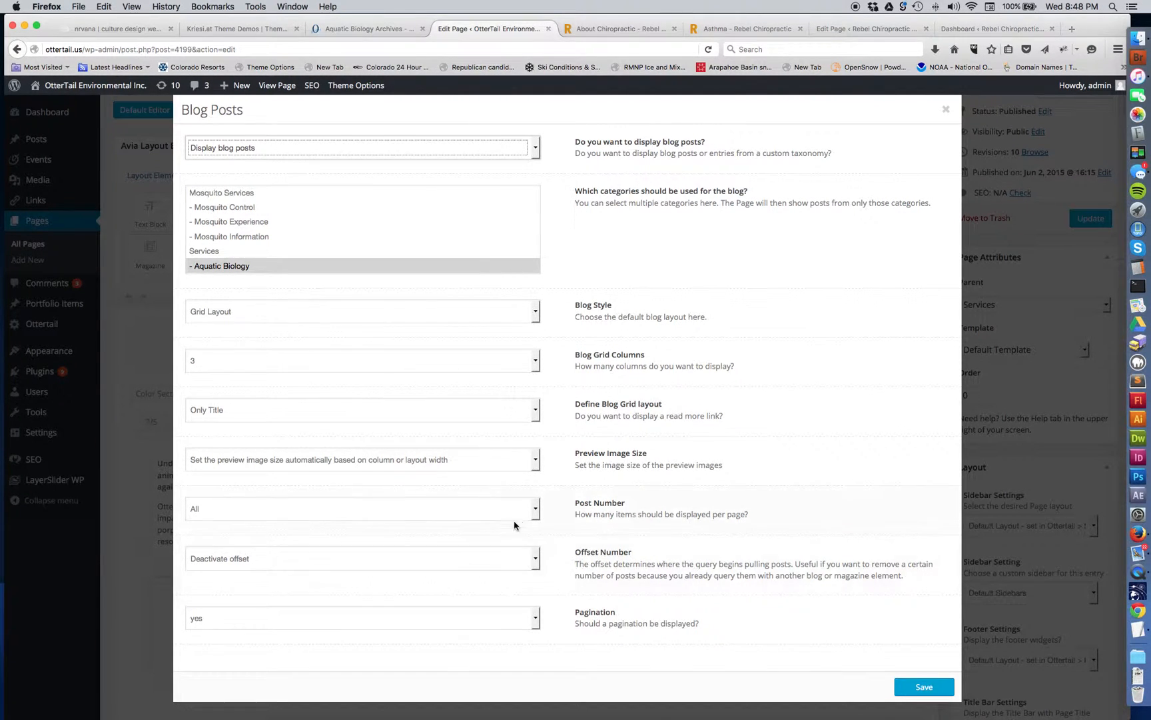
{"action": "left_click", "coordinate": [537, 512]}
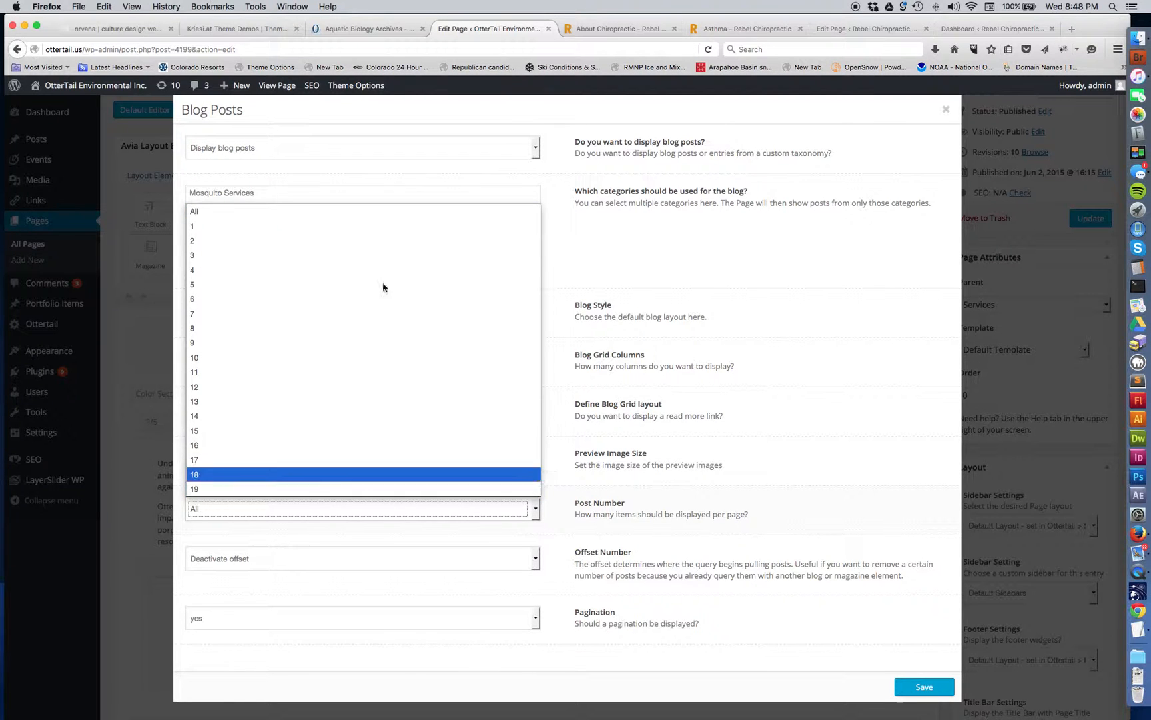
{"action": "left_click", "coordinate": [310, 214]}
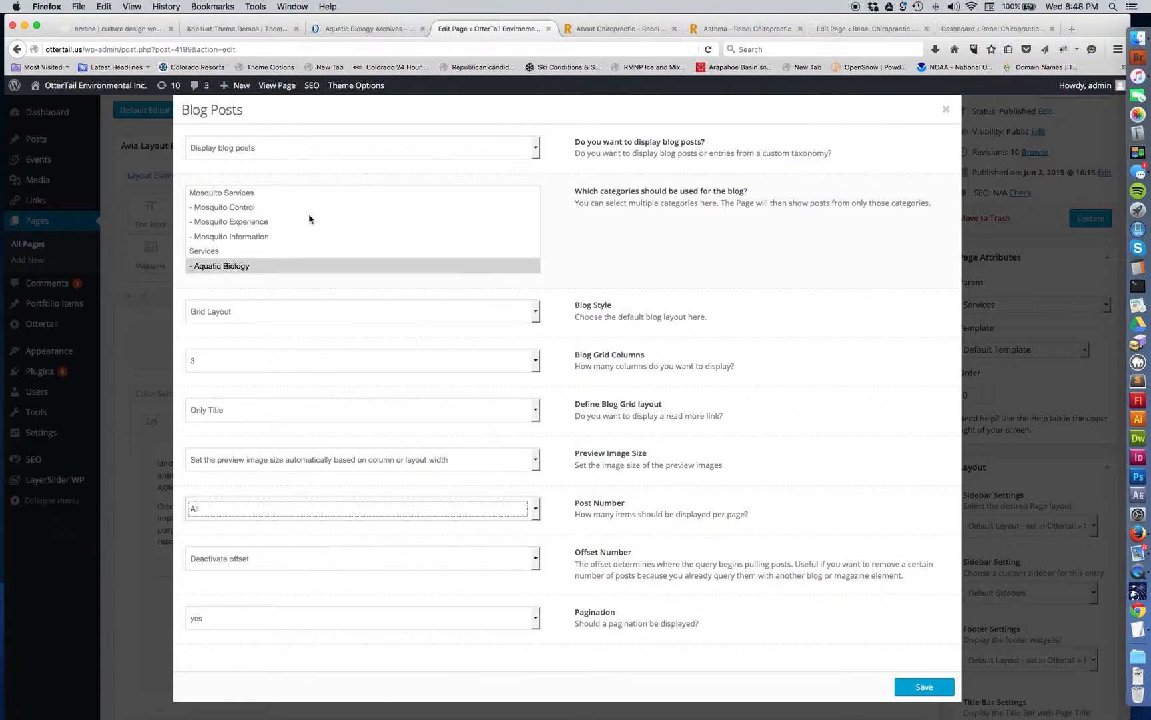
{"action": "left_click", "coordinate": [947, 110]}
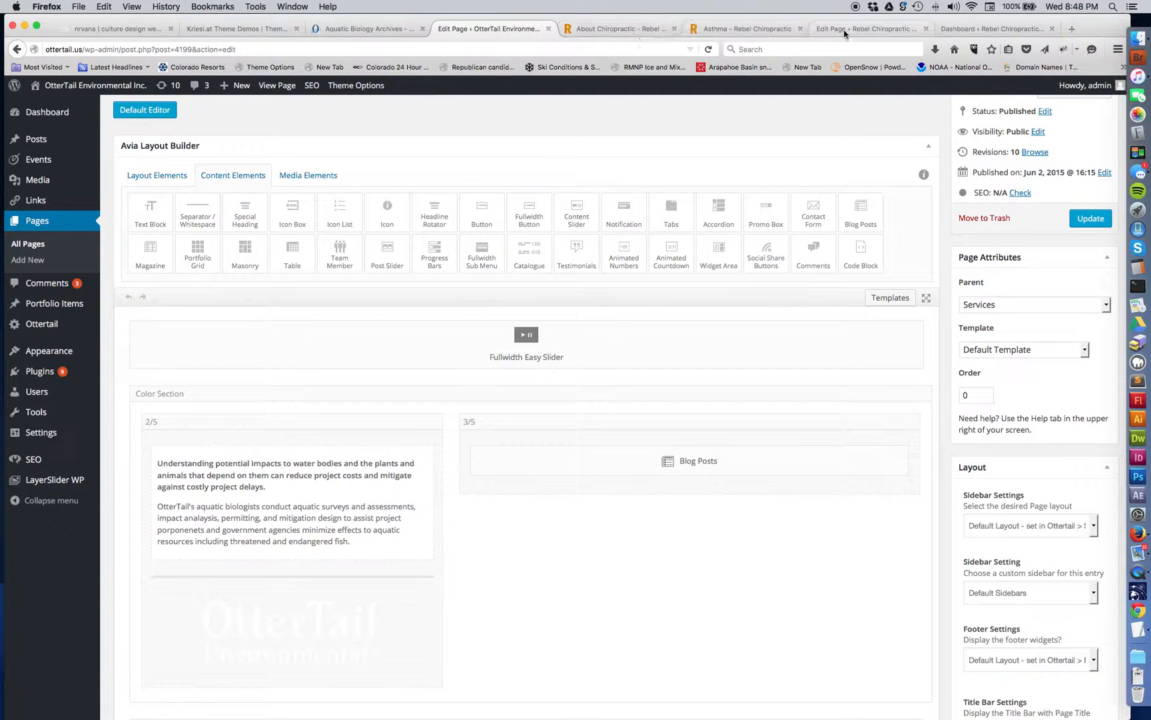
Step: Switch to the editor for Rebel Chiropractic's About Chiropractic page and look through its layout sections
{"action": "key", "text": "ctrl+Tab"}
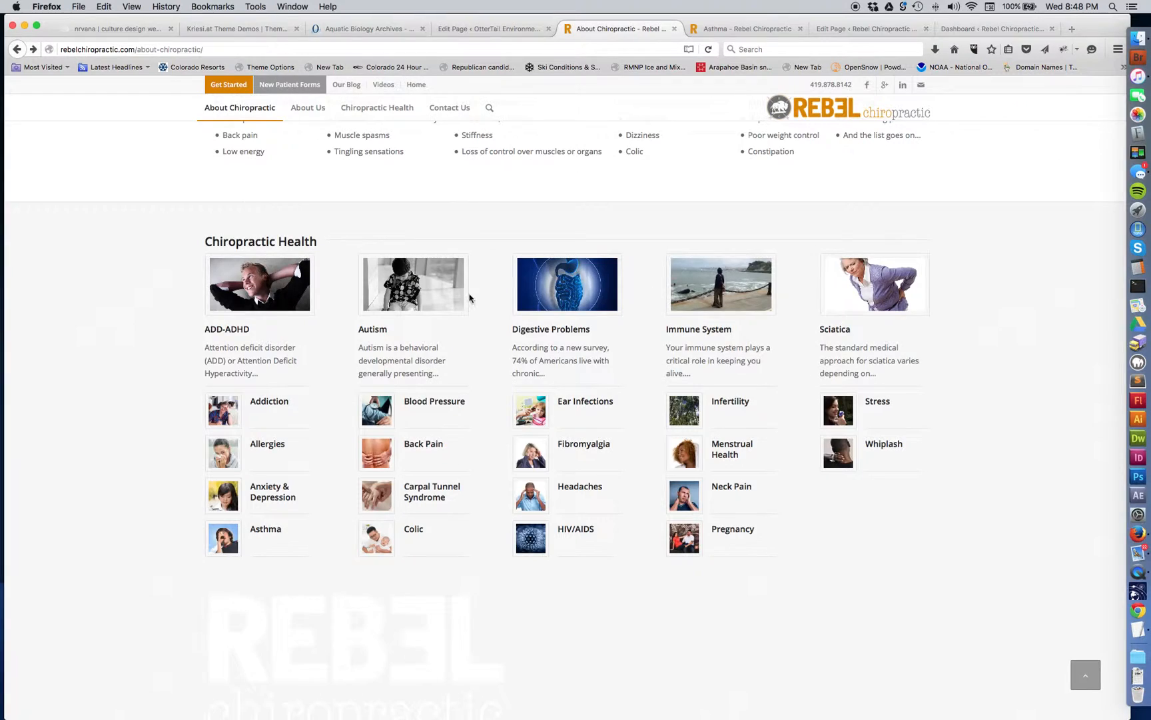
{"action": "left_click", "coordinate": [835, 29]}
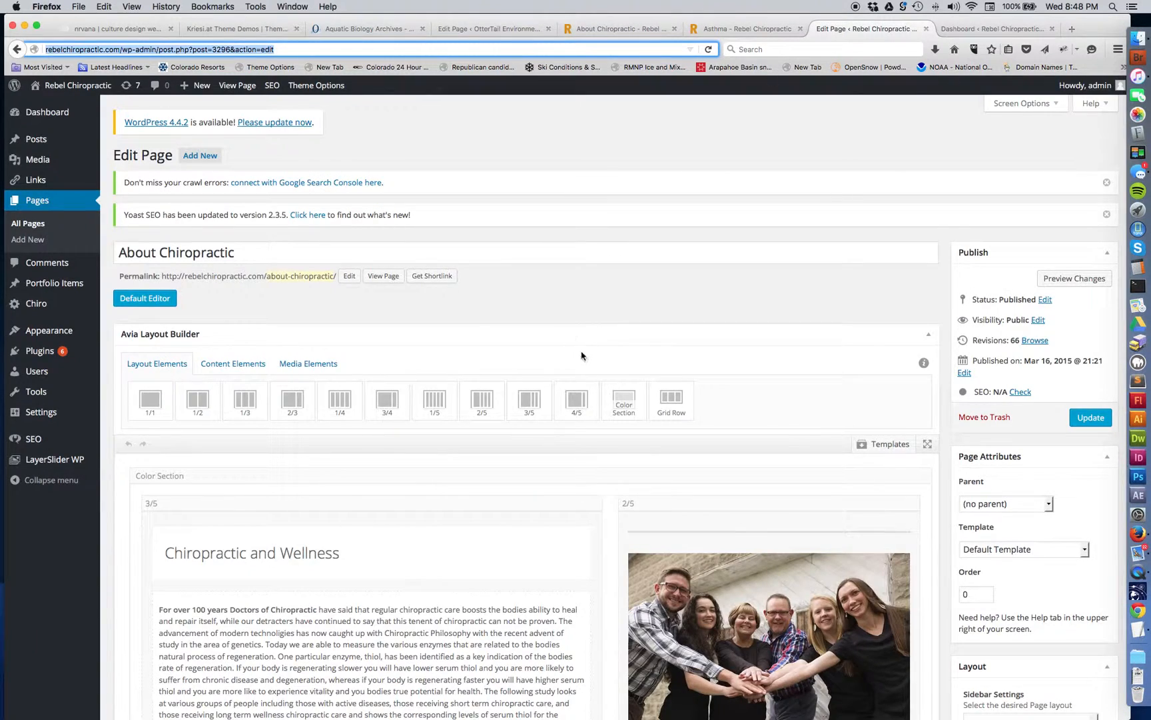
{"action": "scroll", "coordinate": [582, 356], "scroll_direction": "down", "scroll_amount": 10}
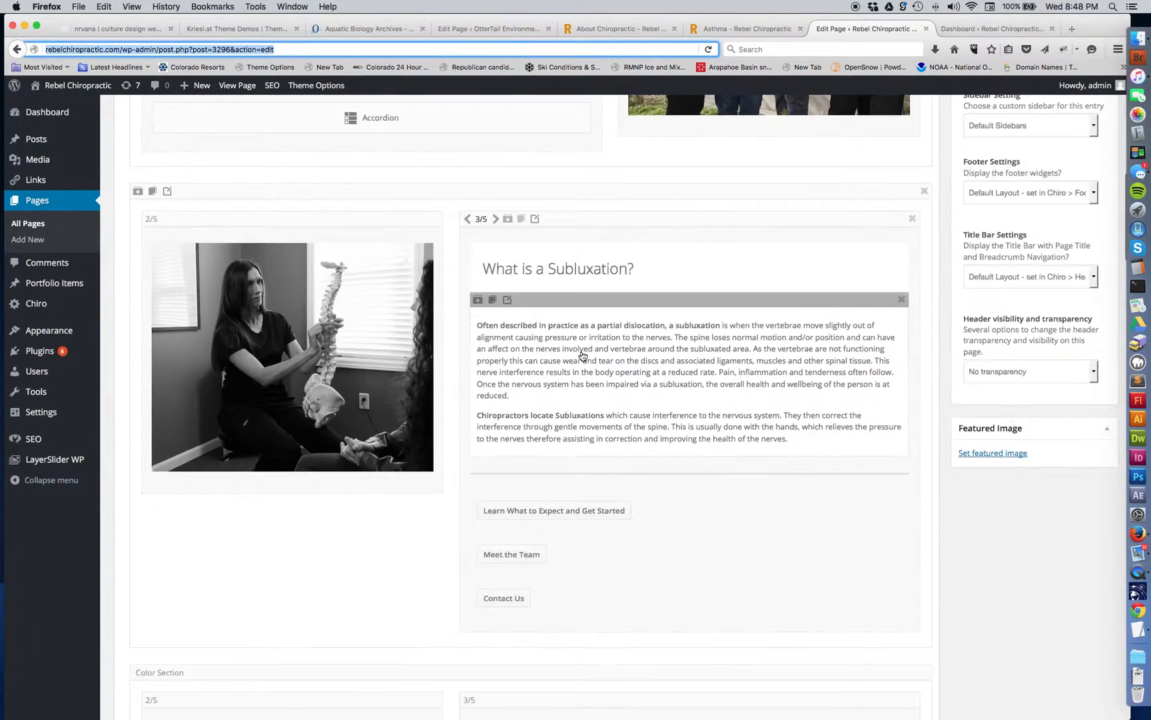
{"action": "scroll", "coordinate": [583, 355], "scroll_direction": "up", "scroll_amount": 5}
{"action": "scroll", "coordinate": [581, 356], "scroll_direction": "up", "scroll_amount": 3}
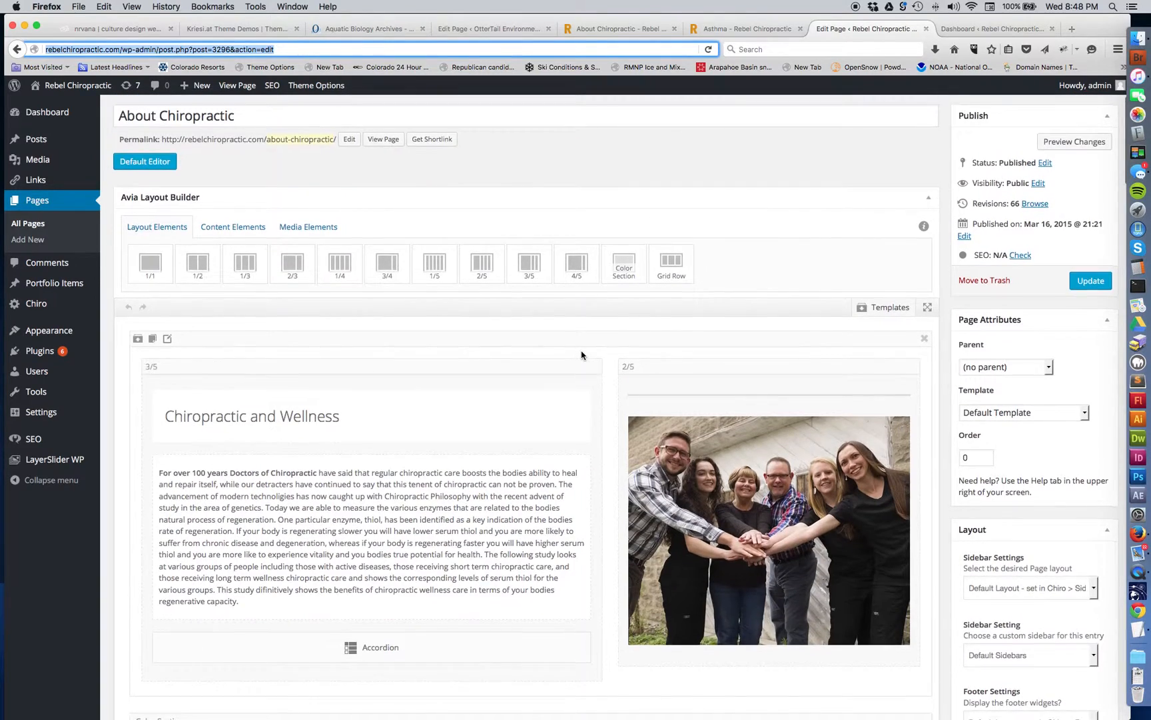
{"action": "scroll", "coordinate": [581, 355], "scroll_direction": "down", "scroll_amount": 5}
{"action": "scroll", "coordinate": [581, 355], "scroll_direction": "down", "scroll_amount": 5}
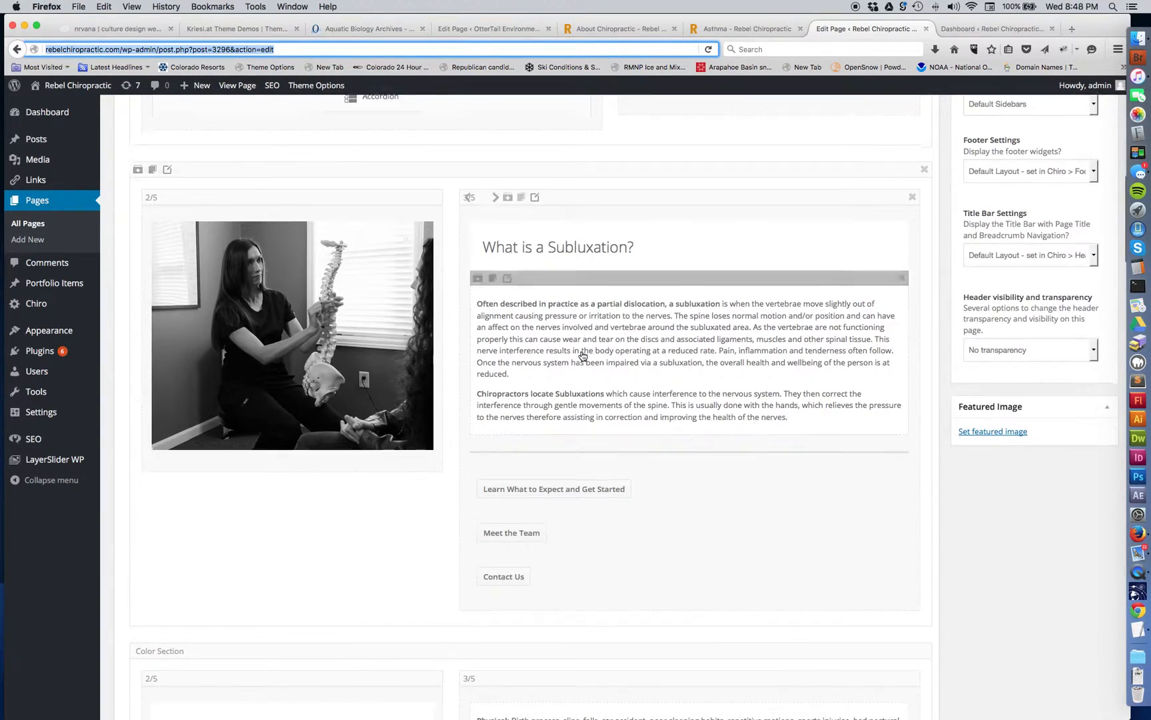
Step: Examine the settings of the first Magazine element in the Chiropractic Health section and close them without saving
{"action": "scroll", "coordinate": [562, 385], "scroll_direction": "down", "scroll_amount": 10}
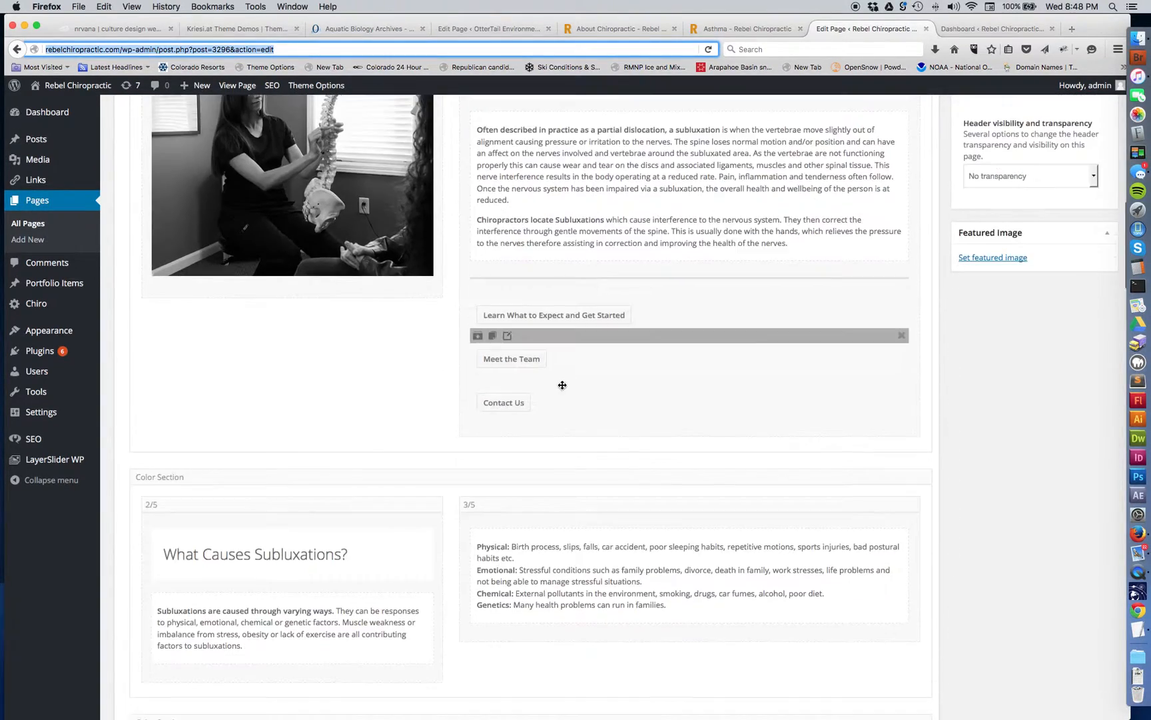
{"action": "scroll", "coordinate": [564, 390], "scroll_direction": "down", "scroll_amount": 6}
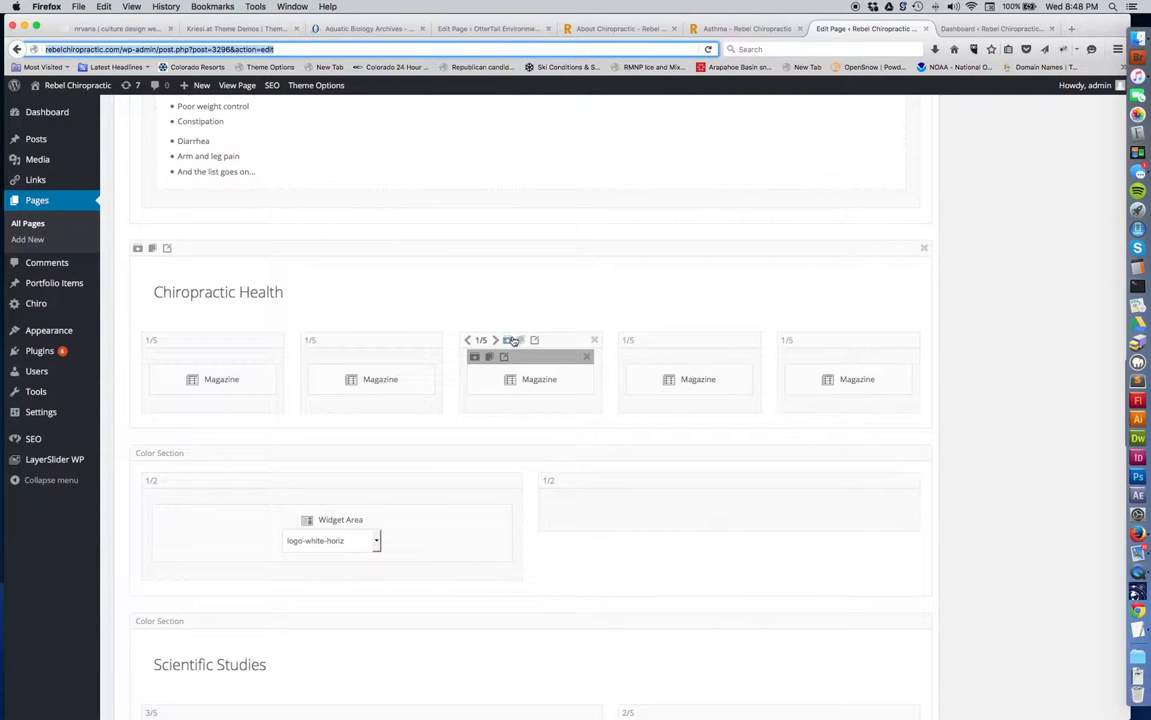
{"action": "left_click", "coordinate": [211, 381]}
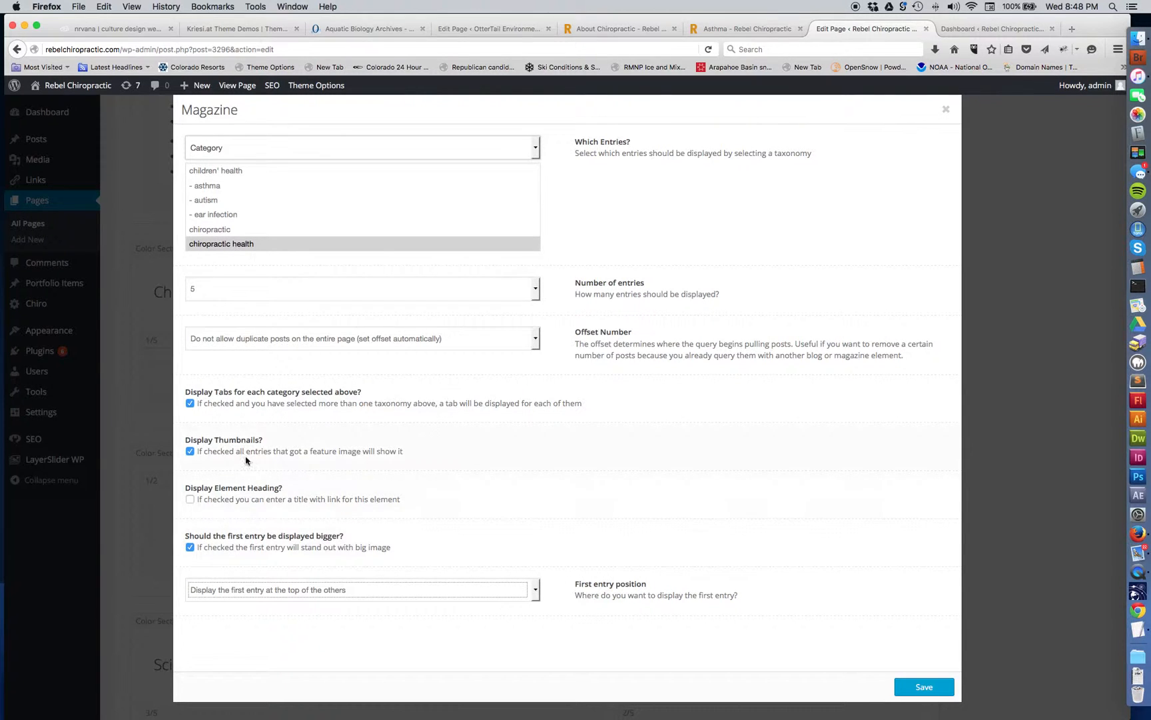
{"action": "left_click", "coordinate": [945, 110]}
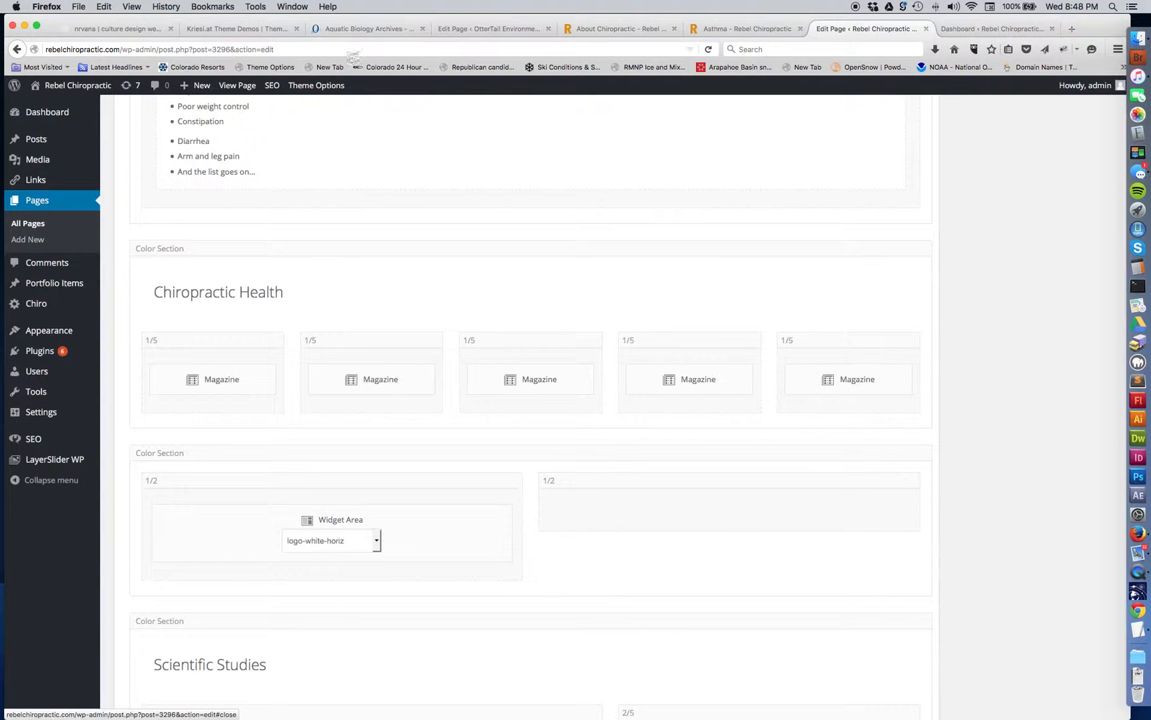
Step: Switch to the Rebel Chiropractic dashboard, open the list of all posts and review their images, categories and tags
{"action": "left_click", "coordinate": [990, 29]}
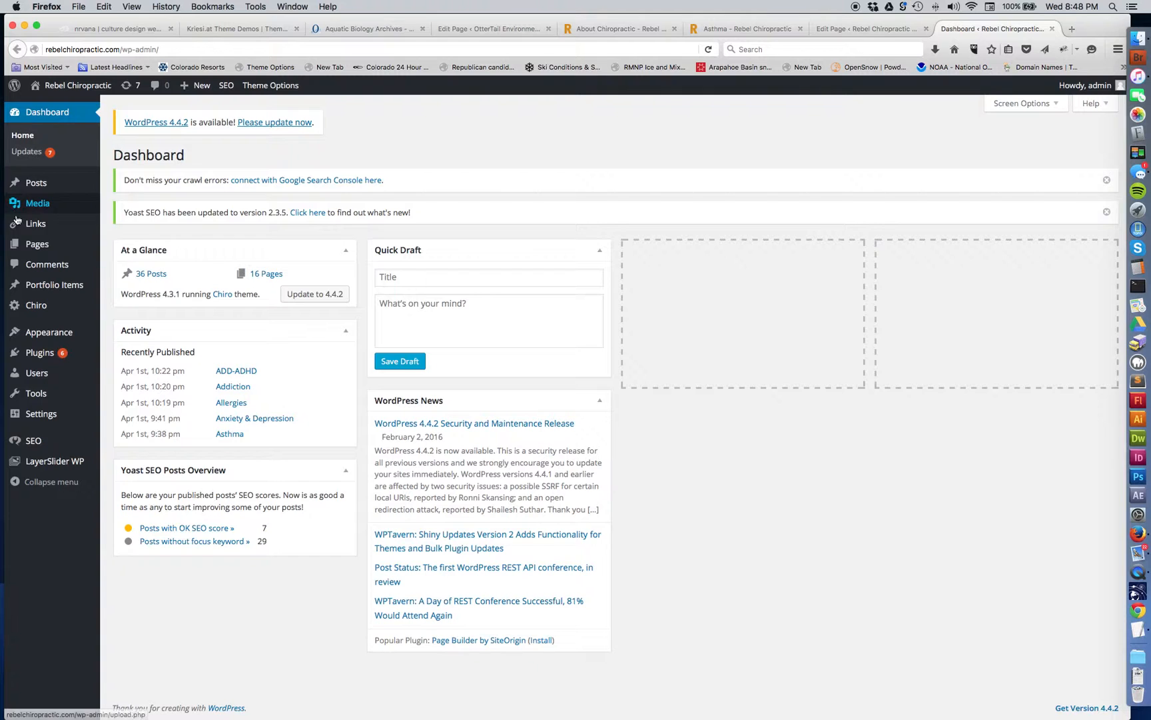
{"action": "left_click", "coordinate": [36, 183]}
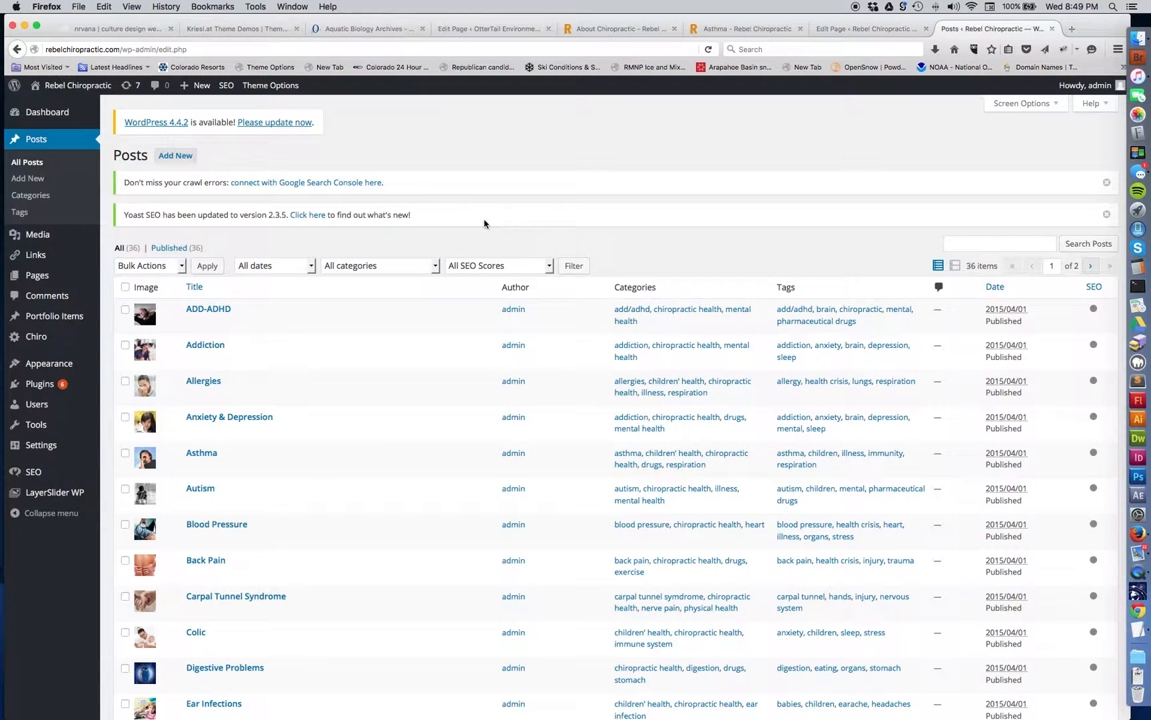
{"action": "scroll", "coordinate": [515, 238], "scroll_direction": "down", "scroll_amount": 5}
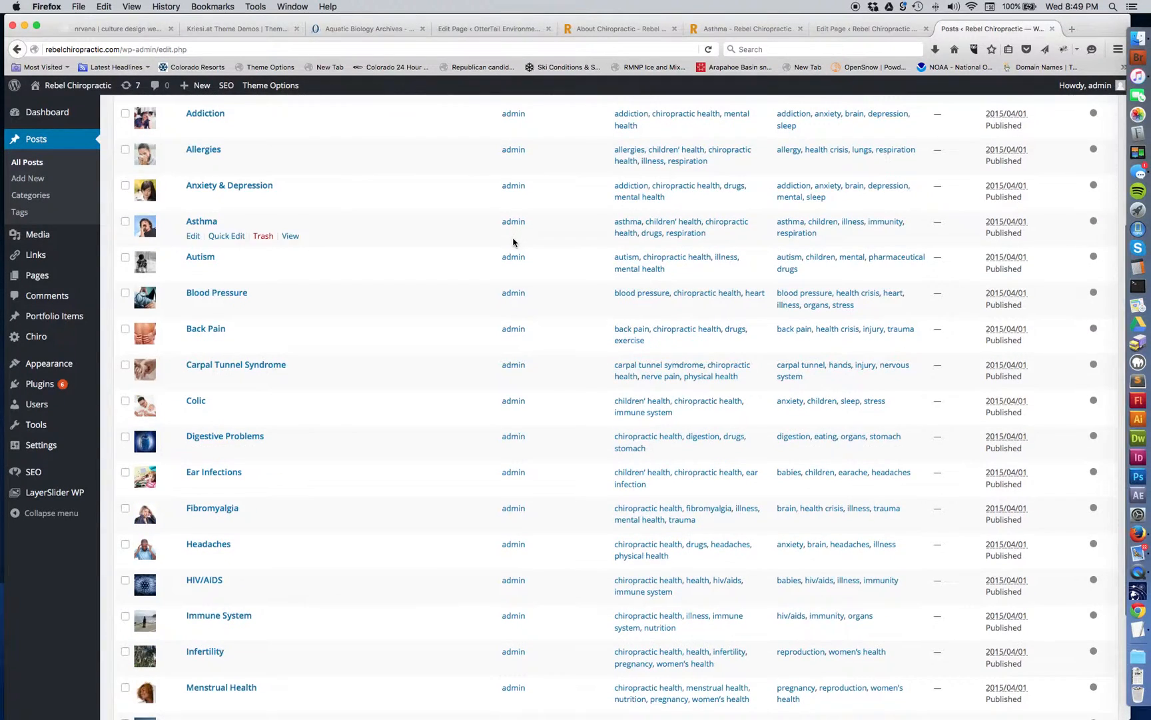
{"action": "scroll", "coordinate": [513, 242], "scroll_direction": "up", "scroll_amount": 5}
{"action": "scroll", "coordinate": [419, 328], "scroll_direction": "down", "scroll_amount": 2}
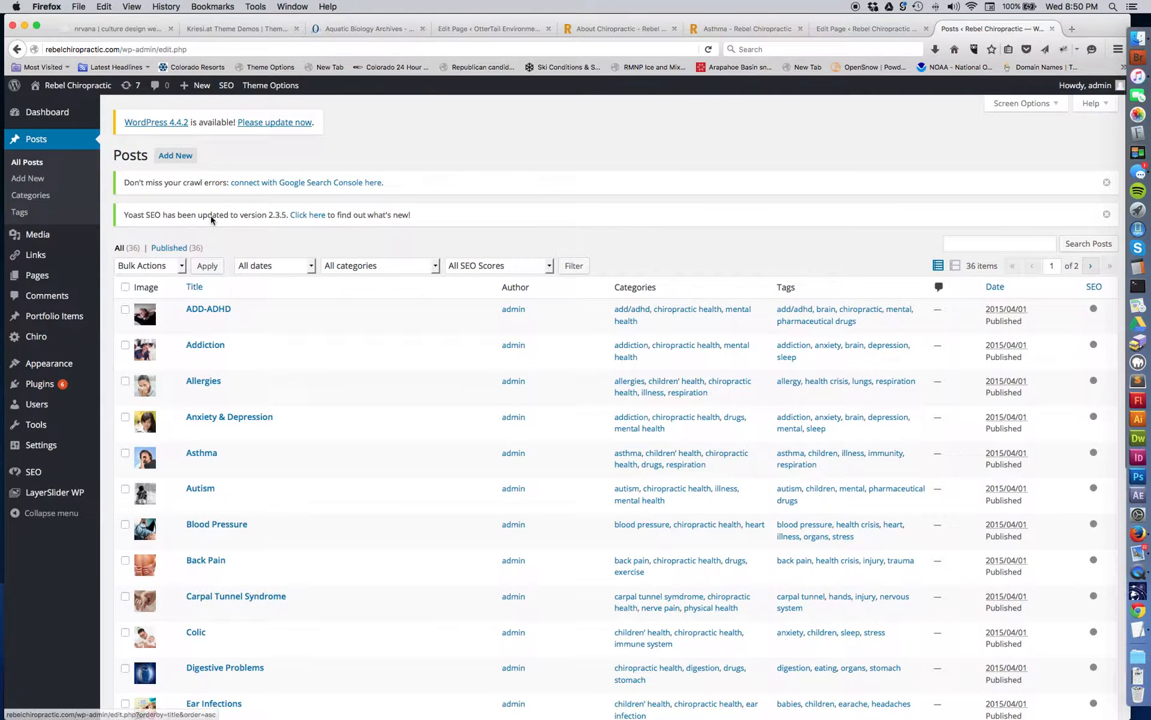
Step: Create a new post titled "My Post" and bring up its empty content editor
{"action": "left_click", "coordinate": [171, 156]}
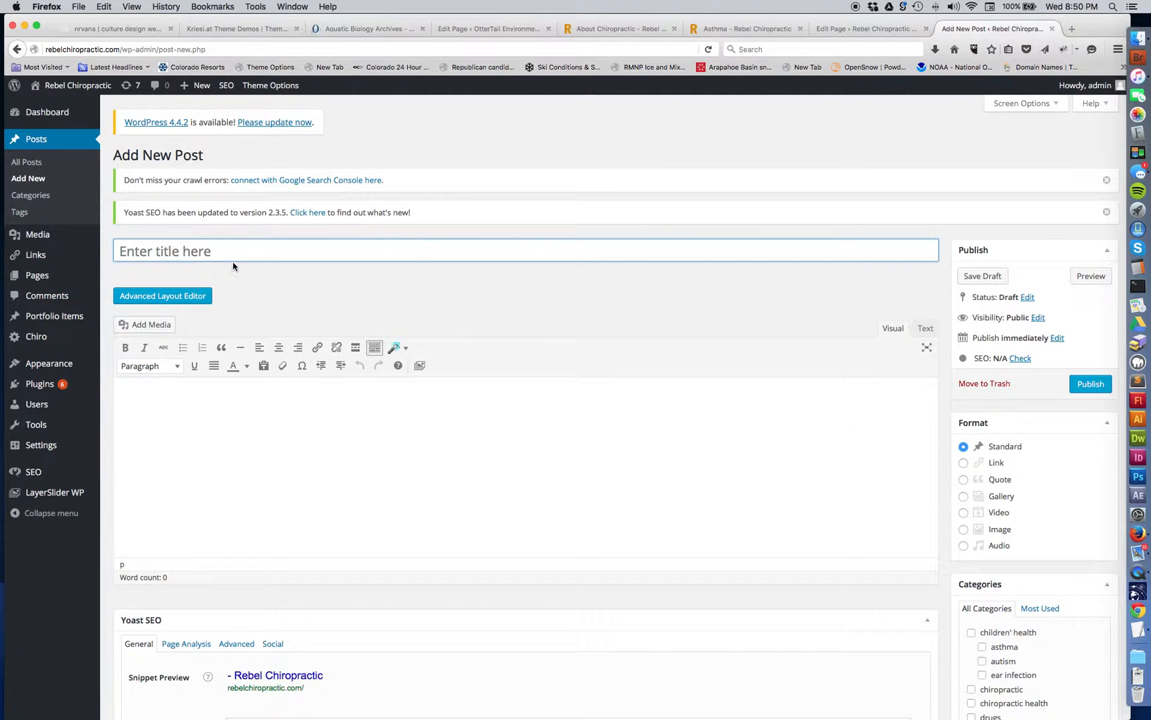
{"action": "type", "text": "My"}
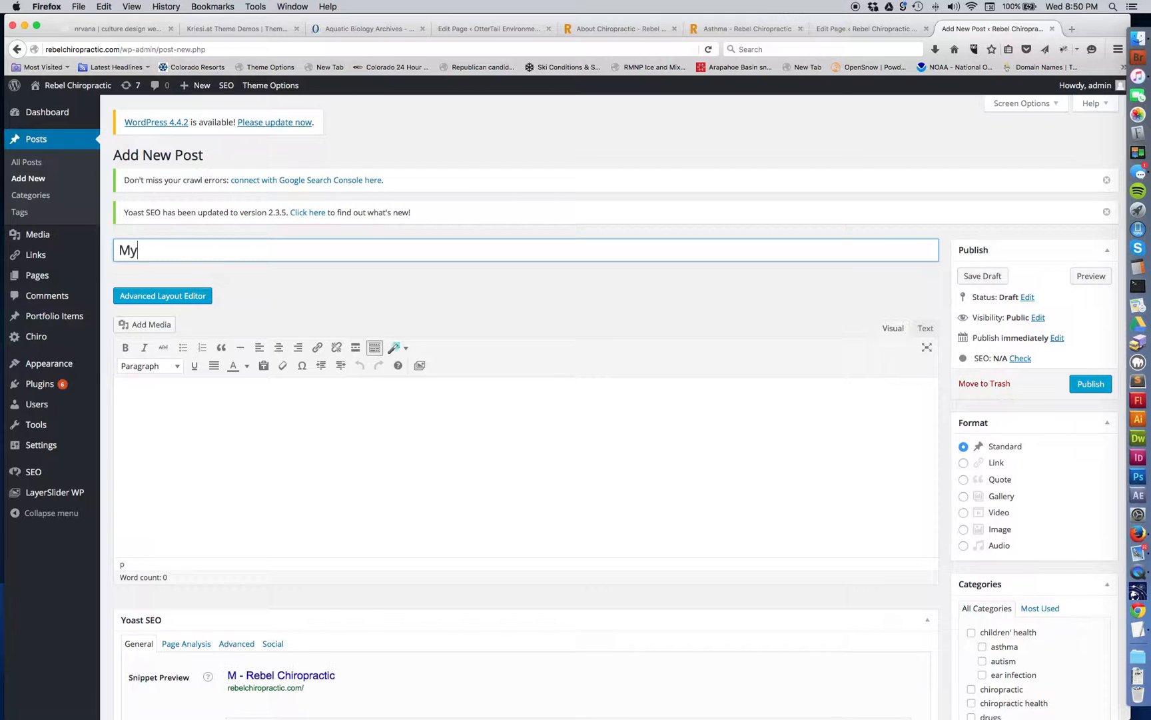
{"action": "type", "text": " Post"}
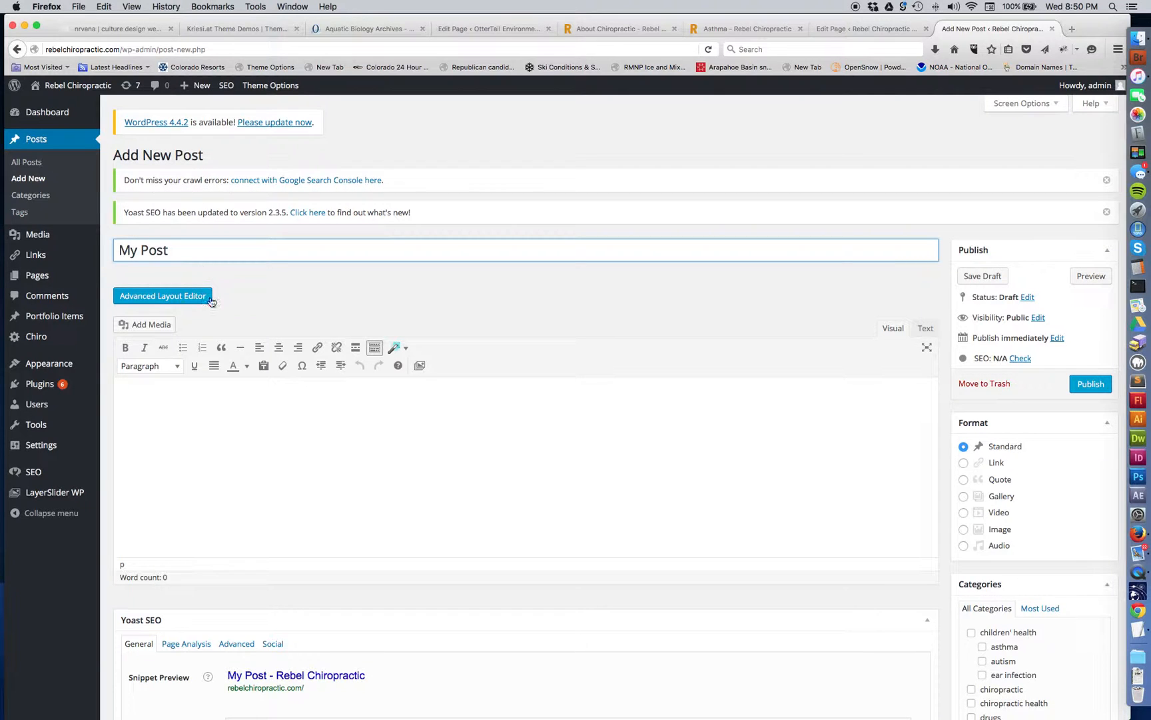
{"action": "scroll", "coordinate": [379, 341], "scroll_direction": "down", "scroll_amount": 3}
{"action": "scroll", "coordinate": [379, 342], "scroll_direction": "up", "scroll_amount": 1}
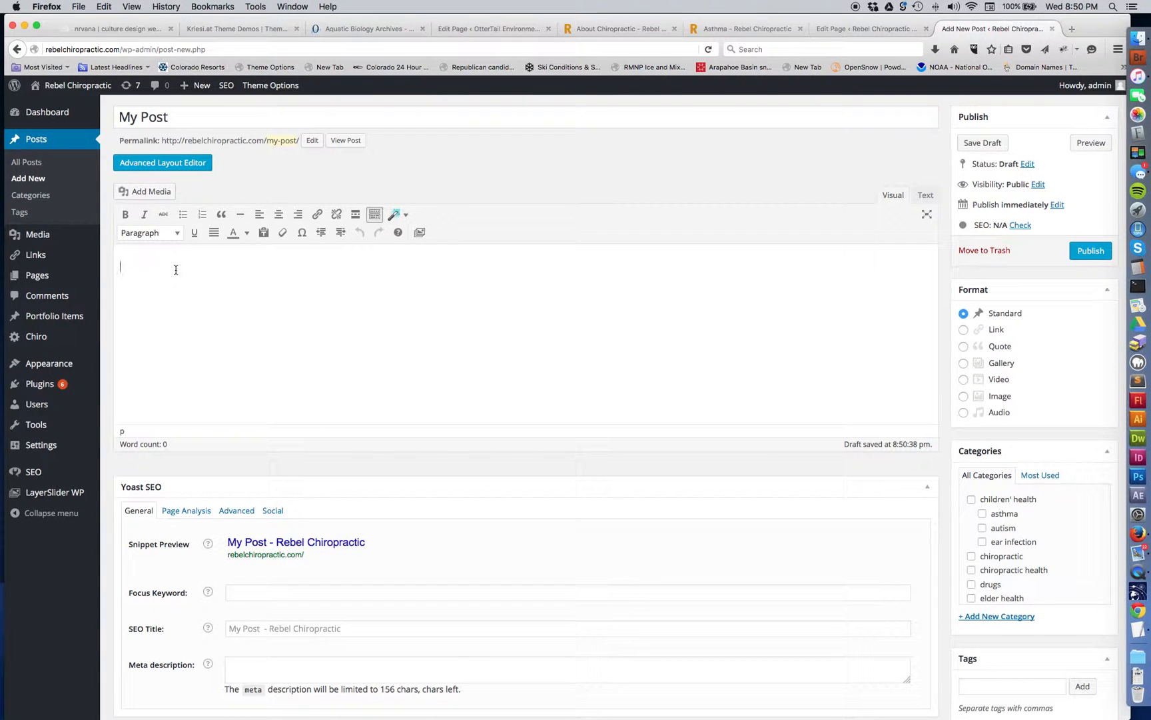
Step: Copy the last three paragraphs of Rebel Chiropractic's Asthma page and paste them into the content of "My Post"
{"action": "left_click", "coordinate": [487, 31]}
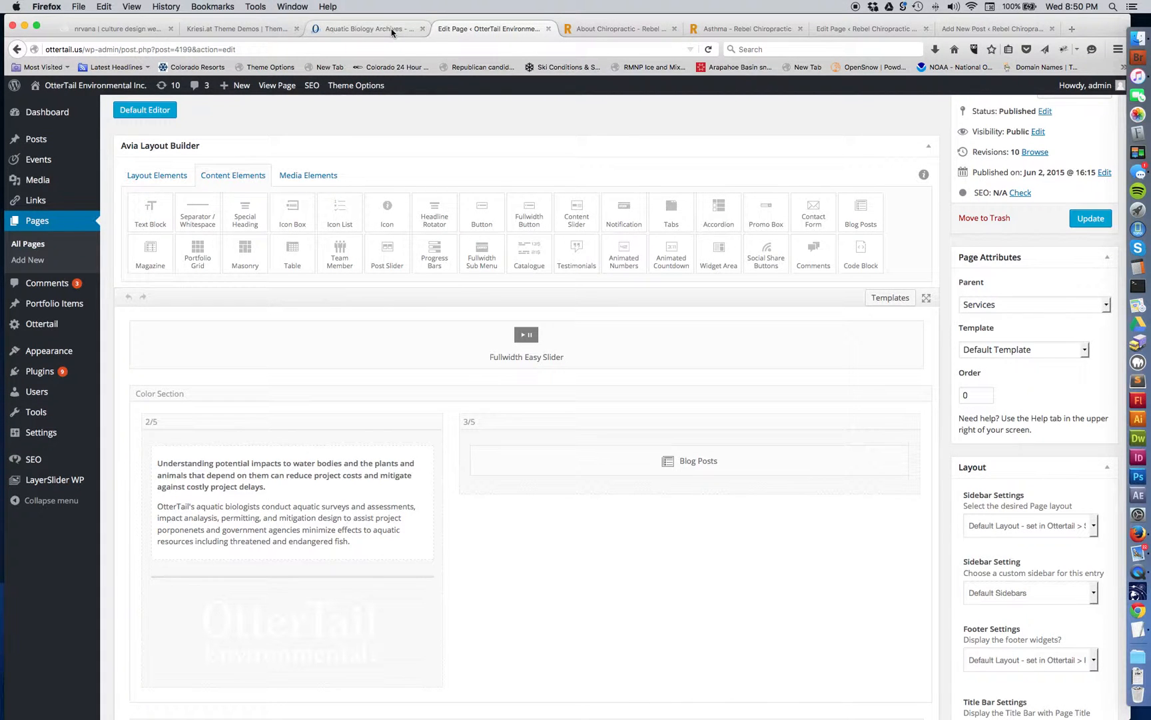
{"action": "left_click", "coordinate": [585, 34]}
{"action": "left_click", "coordinate": [736, 34]}
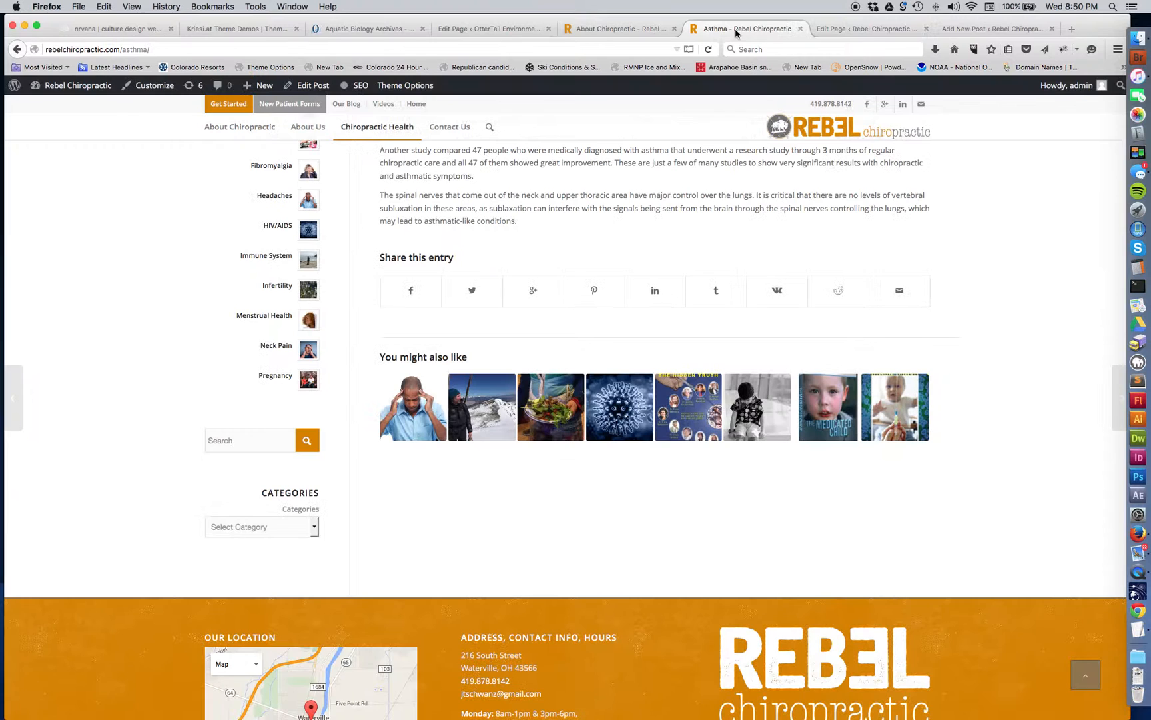
{"action": "left_click_drag", "start_coordinate": [546, 233], "coordinate": [381, 179]}
{"action": "key", "text": "super+c"}
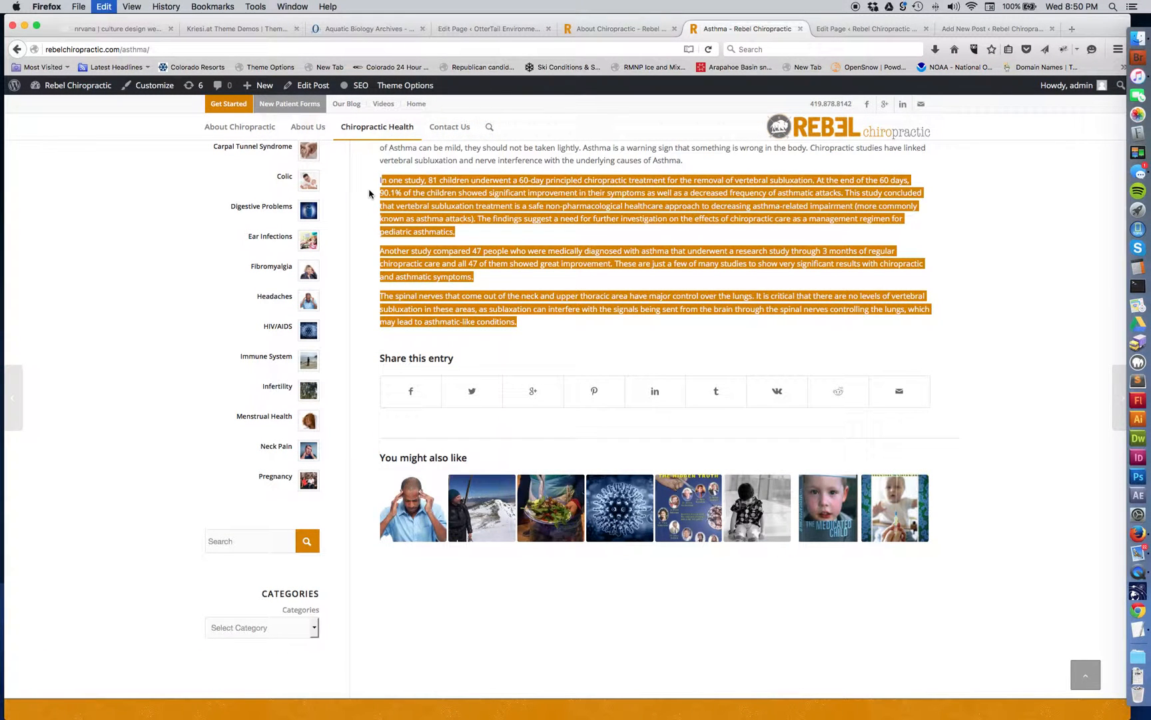
{"action": "left_click", "coordinate": [847, 33]}
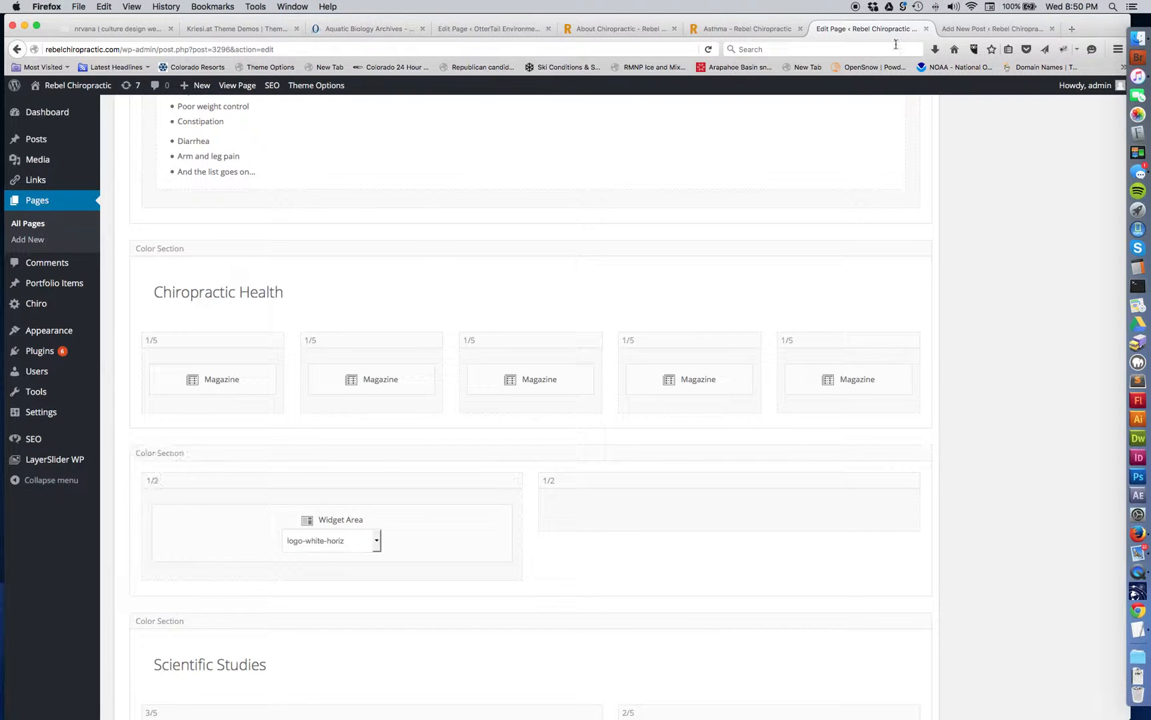
{"action": "left_click", "coordinate": [996, 30]}
{"action": "key", "text": "super+v"}
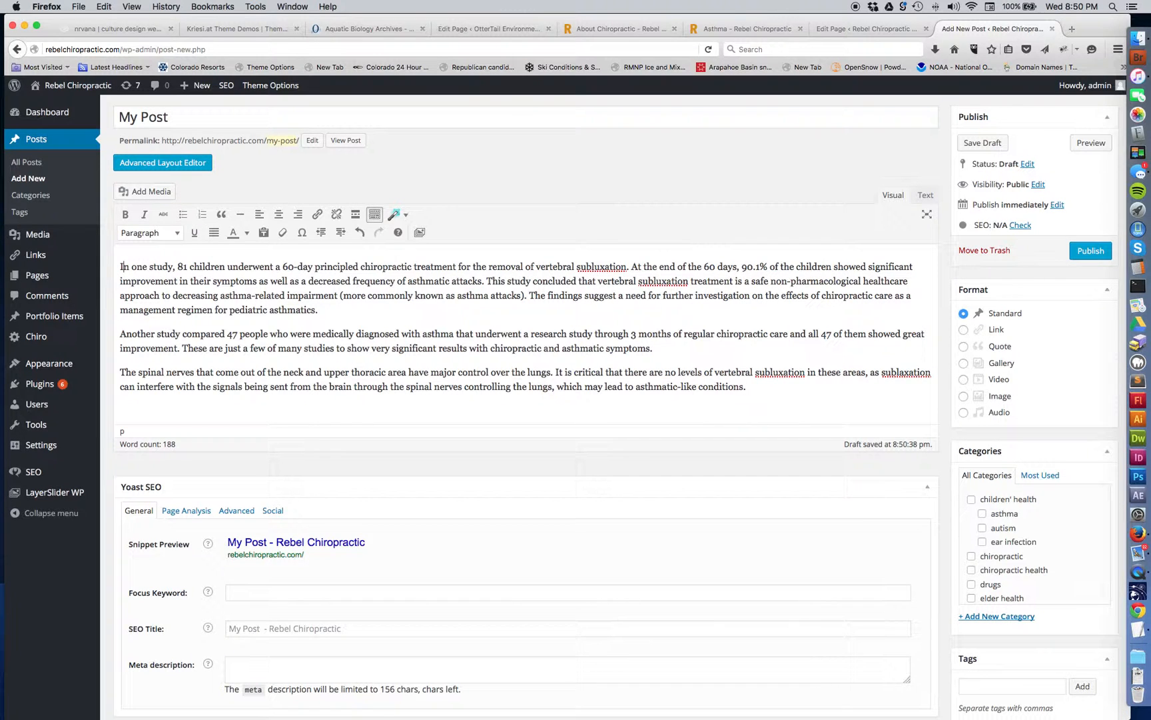
Step: Make the opening words "In one study," bold and italicize "asthma" in the second paragraph
{"action": "left_click_drag", "start_coordinate": [193, 268], "coordinate": [107, 266]}
{"action": "left_click", "coordinate": [188, 282]}
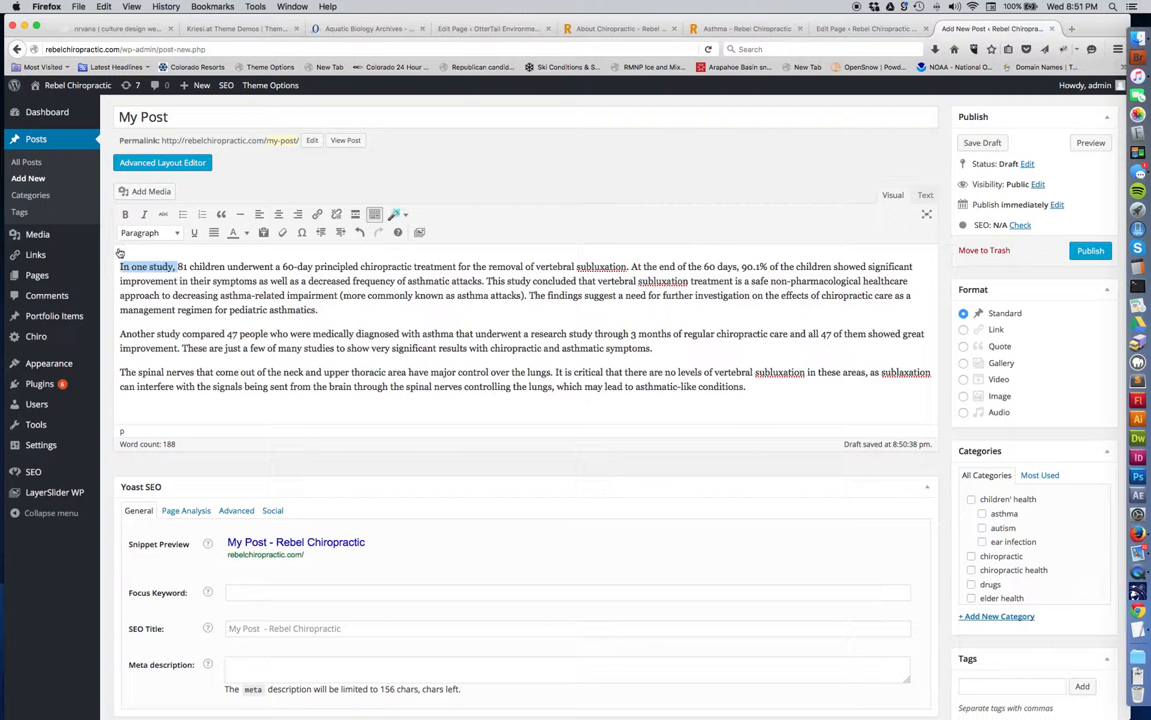
{"action": "left_click", "coordinate": [126, 214]}
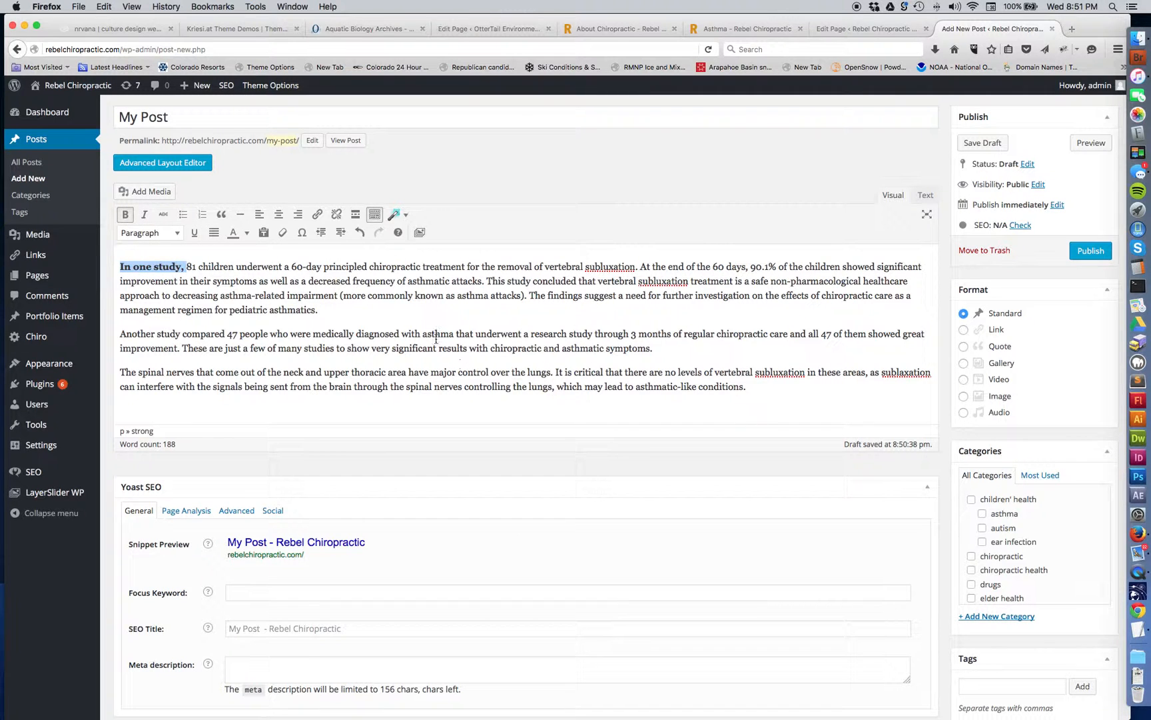
{"action": "left_click_drag", "start_coordinate": [423, 333], "coordinate": [453, 334]}
{"action": "left_click", "coordinate": [144, 214]}
Step: Strike through the text from "improvement." to the end and turn the last two paragraphs into a right-aligned bulleted list
{"action": "left_click_drag", "start_coordinate": [194, 399], "coordinate": [113, 348]}
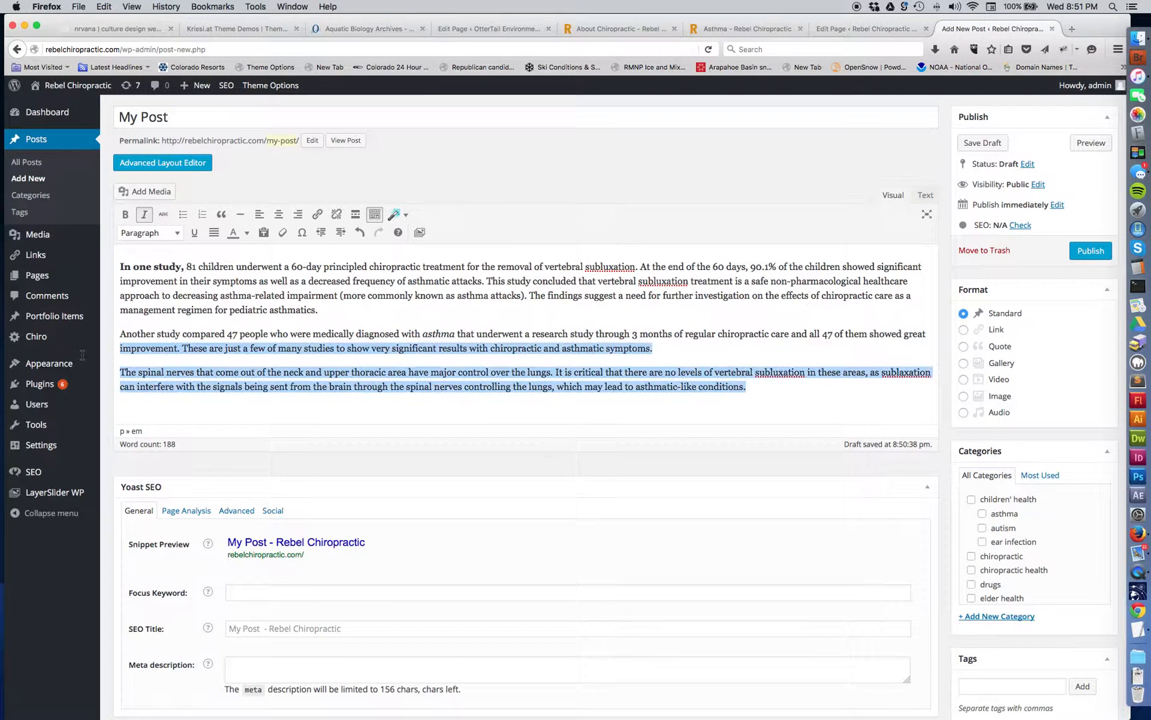
{"action": "left_click", "coordinate": [162, 214]}
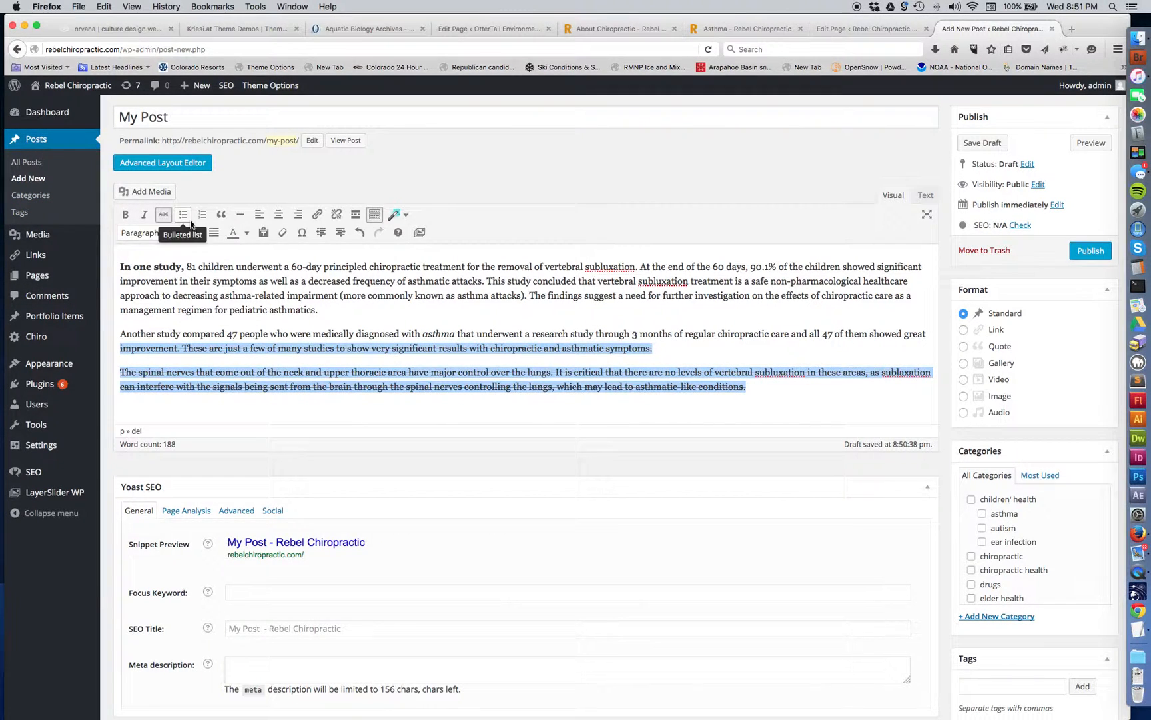
{"action": "left_click", "coordinate": [183, 215]}
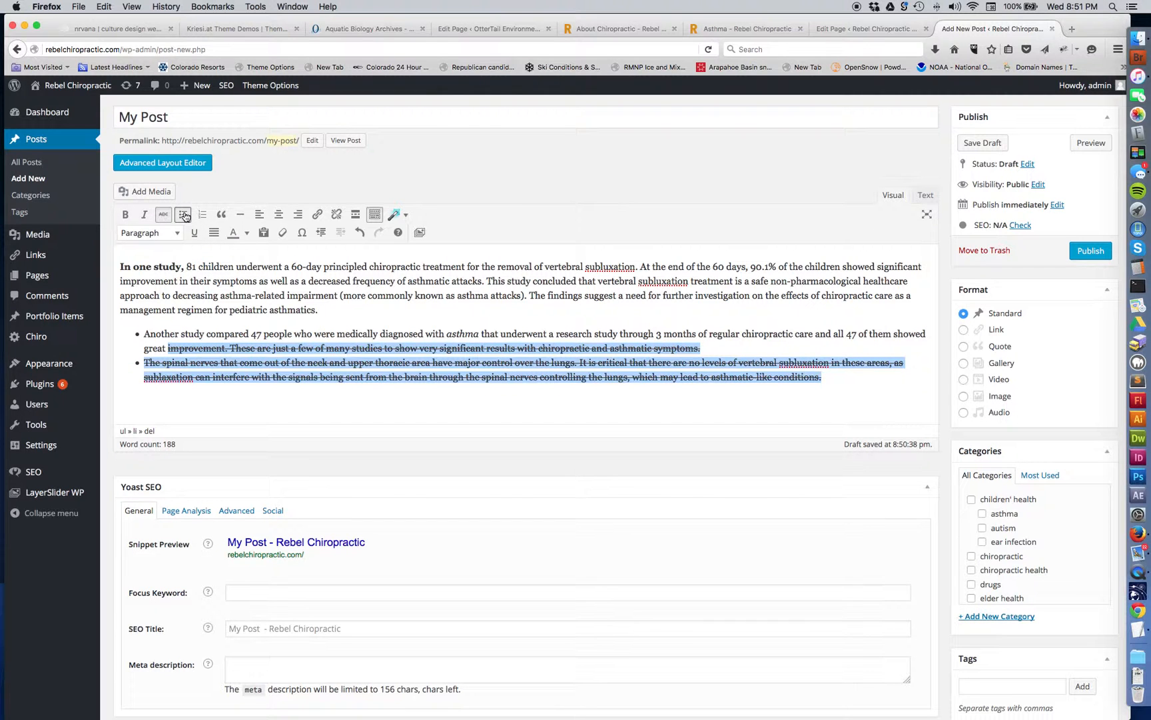
{"action": "left_click", "coordinate": [297, 216]}
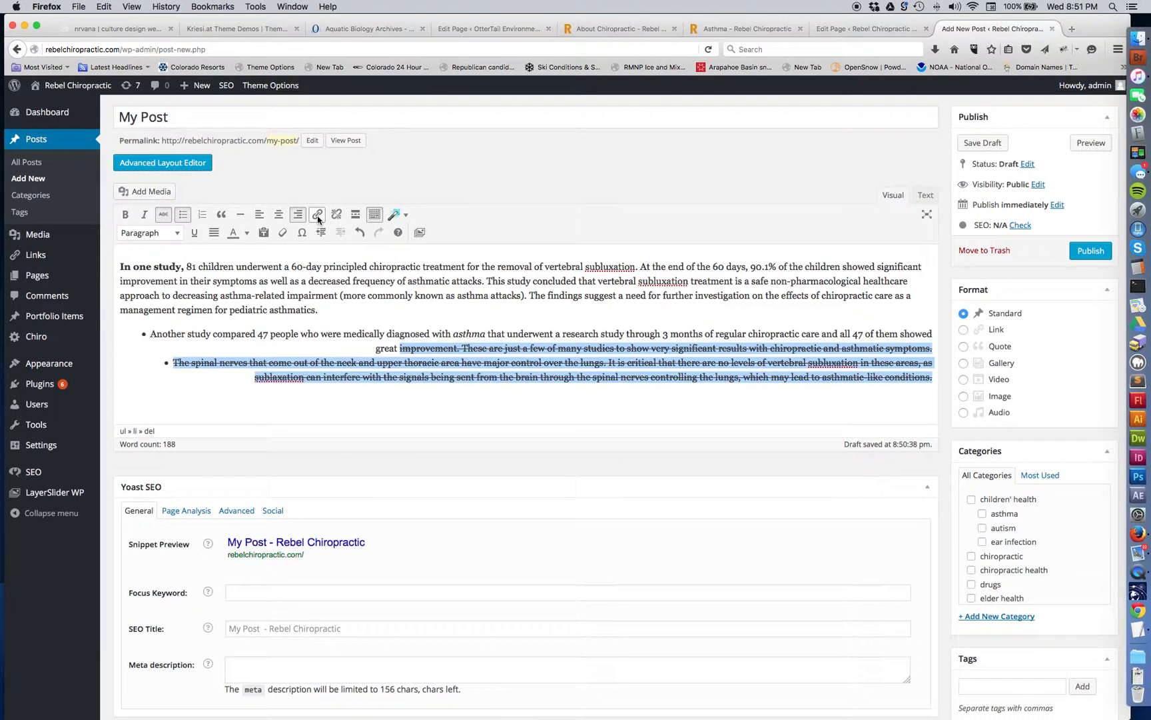
Step: Examine the link options for the selected text, including the destination URL and existing content, and close them without adding a link
{"action": "left_click", "coordinate": [318, 216]}
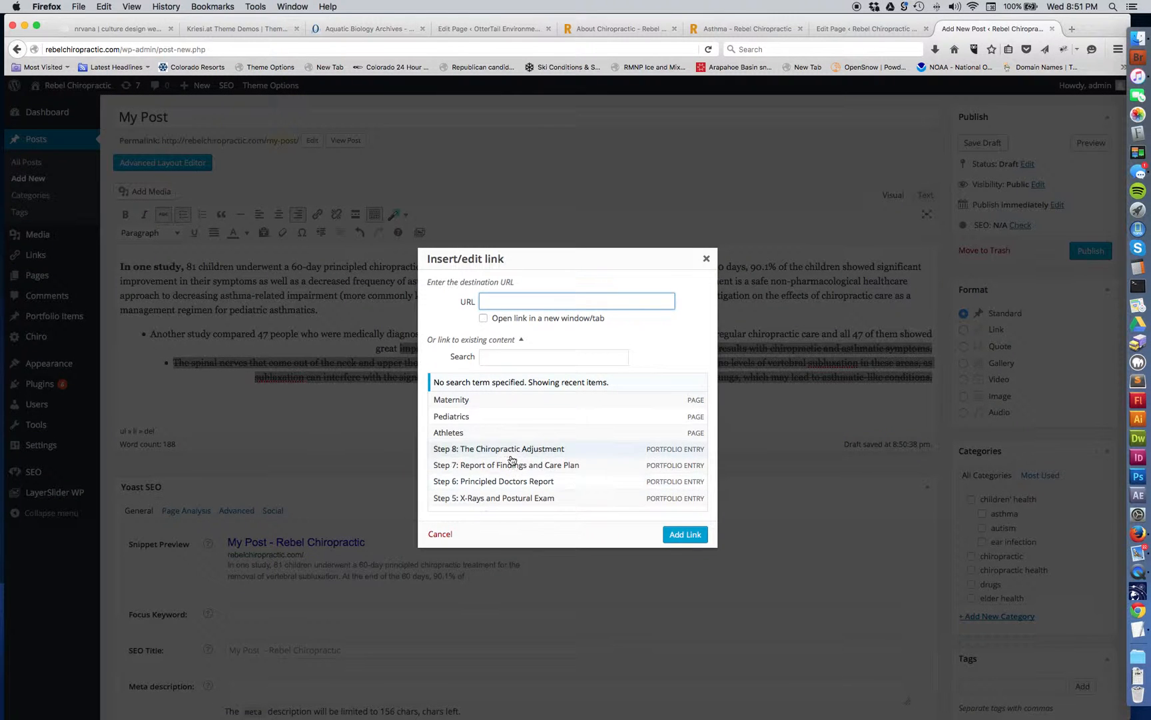
{"action": "left_click", "coordinate": [503, 301]}
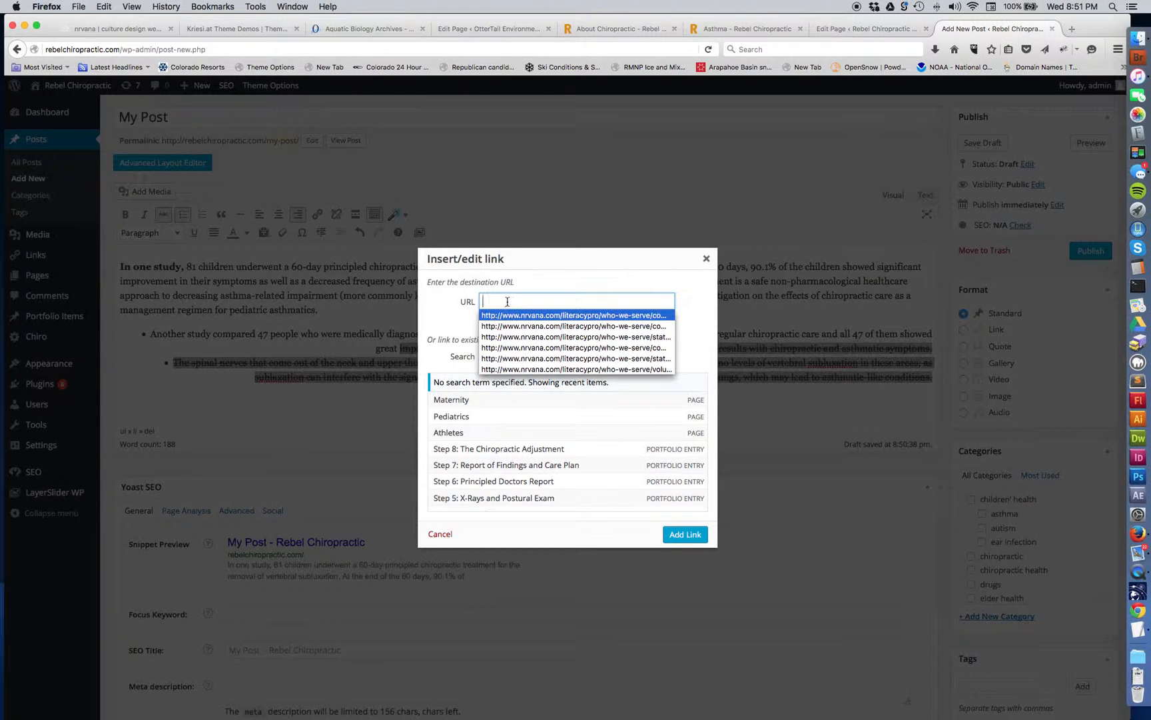
{"action": "left_click", "coordinate": [553, 276]}
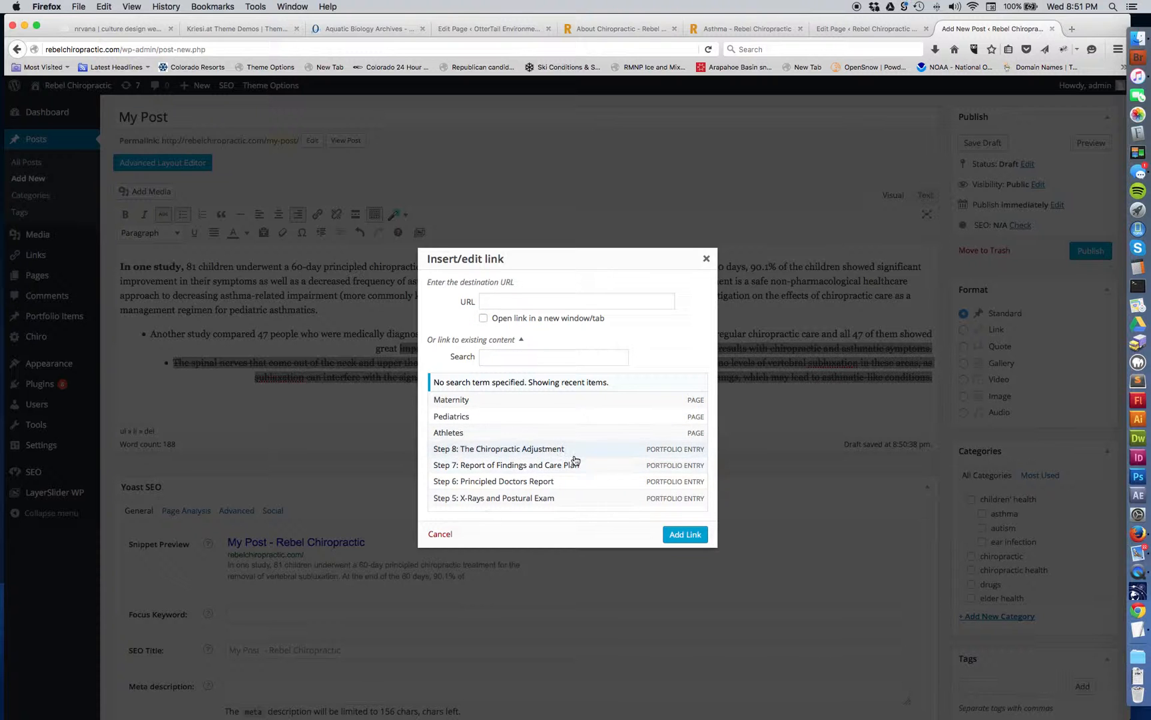
{"action": "left_click", "coordinate": [707, 260]}
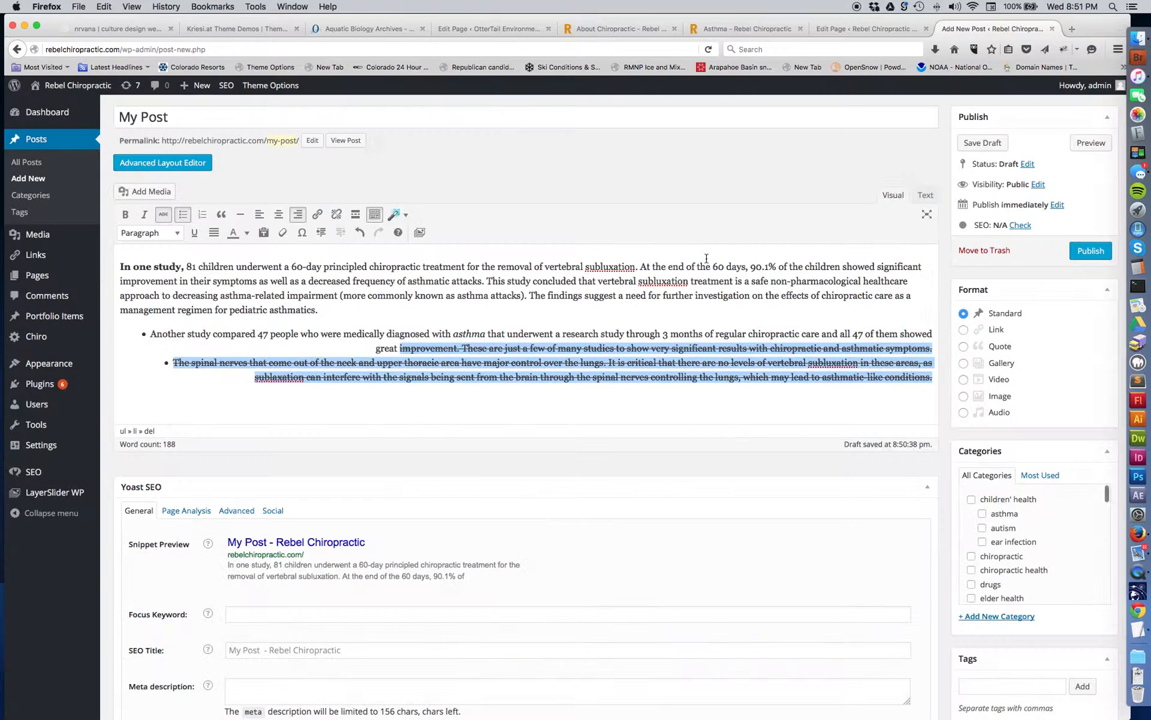
Step: Toggle the editor's second row of formatting tools off and back on
{"action": "left_click", "coordinate": [377, 218]}
{"action": "left_click", "coordinate": [377, 218]}
{"action": "left_click", "coordinate": [377, 218]}
{"action": "left_click", "coordinate": [377, 218]}
Step: Add a new bullet at the end of the list and insert a small, centred Button content element labelled "Click me" there
{"action": "left_click", "coordinate": [433, 399]}
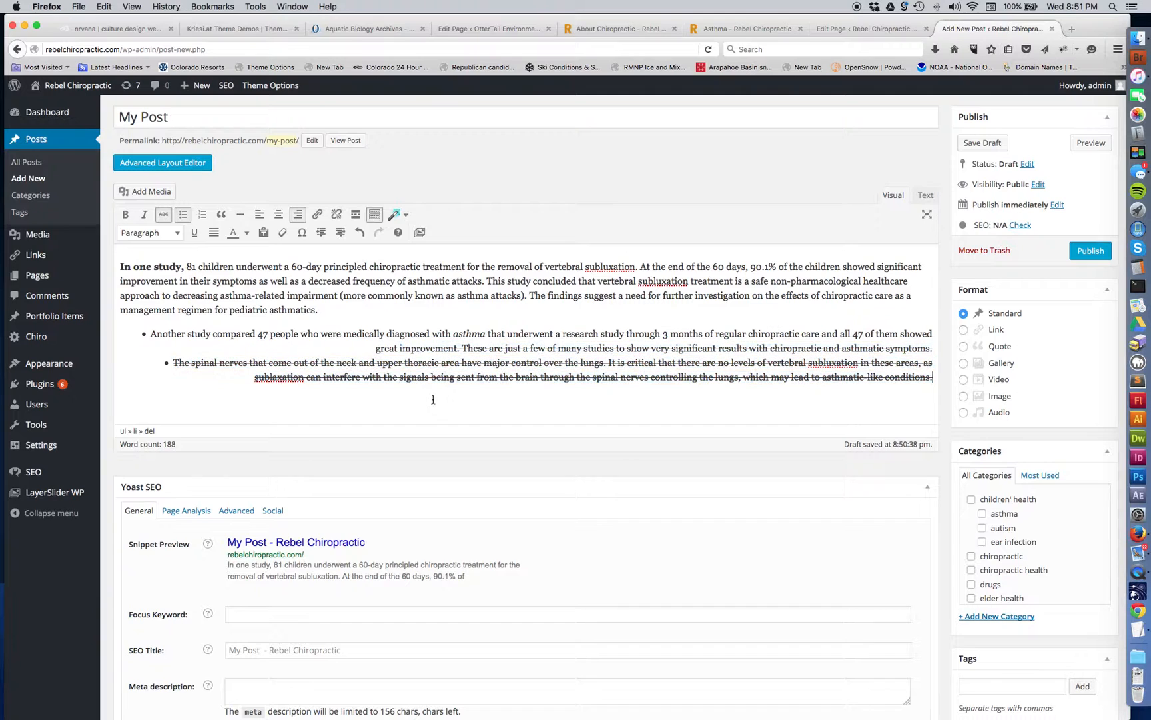
{"action": "key", "text": "Return"}
{"action": "left_click", "coordinate": [403, 217]}
{"action": "mouse_move", "coordinate": [413, 239]}
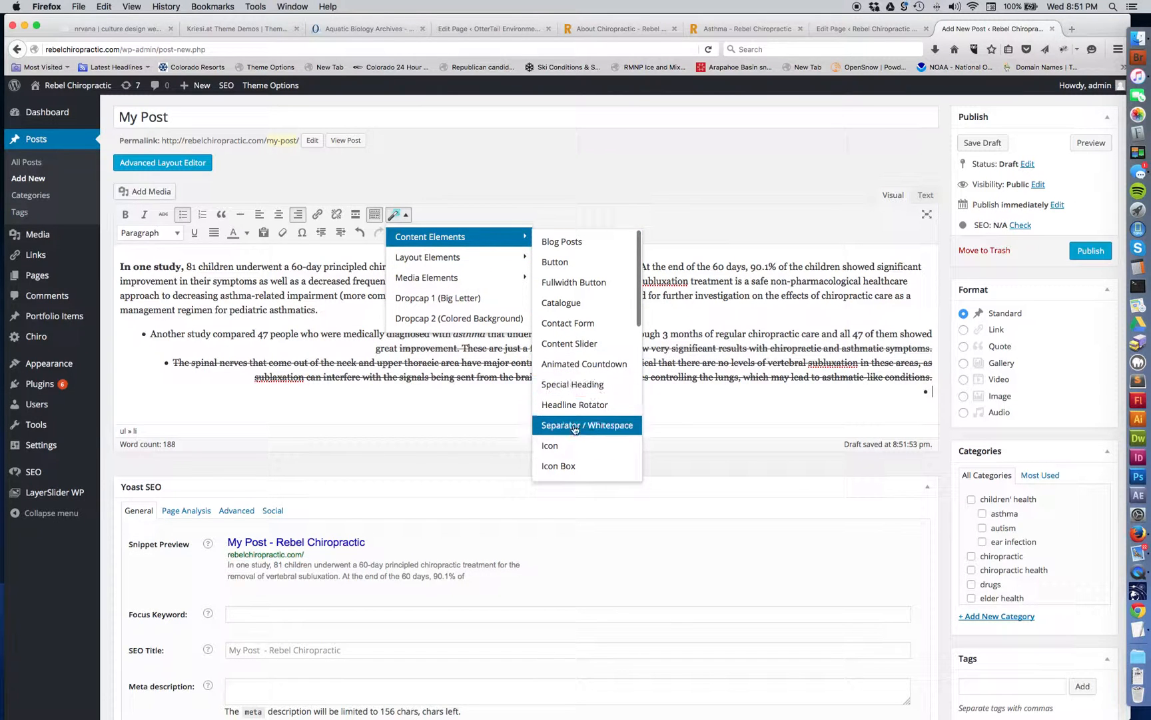
{"action": "mouse_move", "coordinate": [439, 259]}
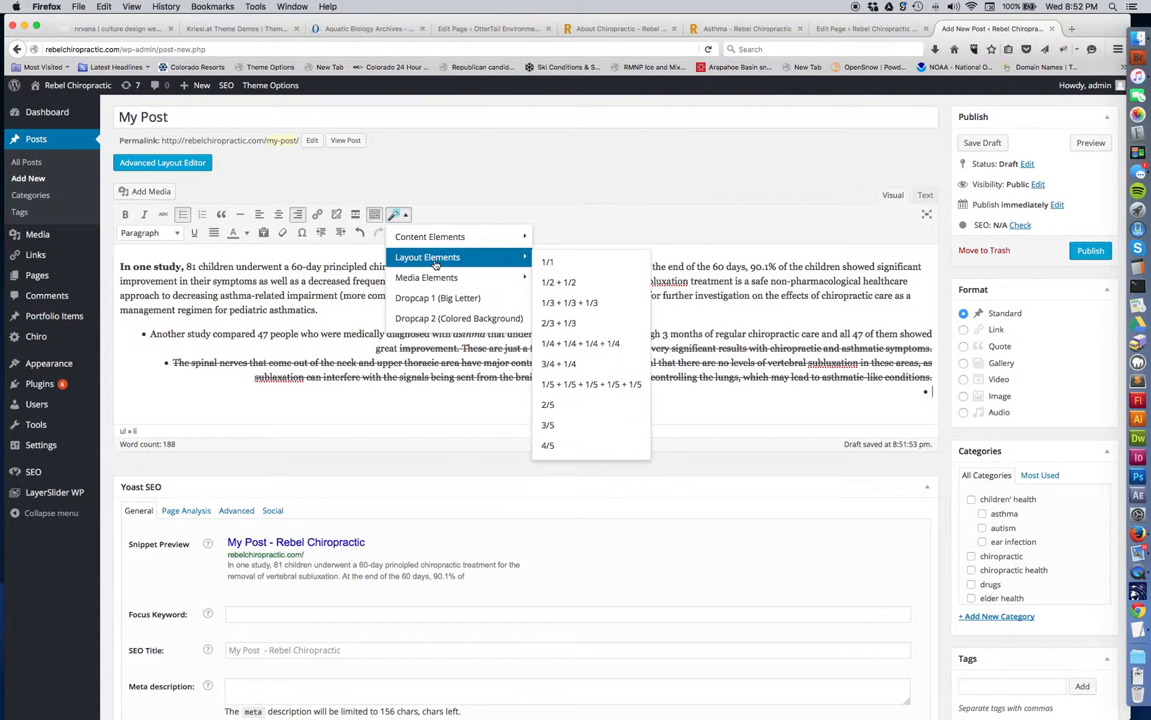
{"action": "mouse_move", "coordinate": [428, 283]}
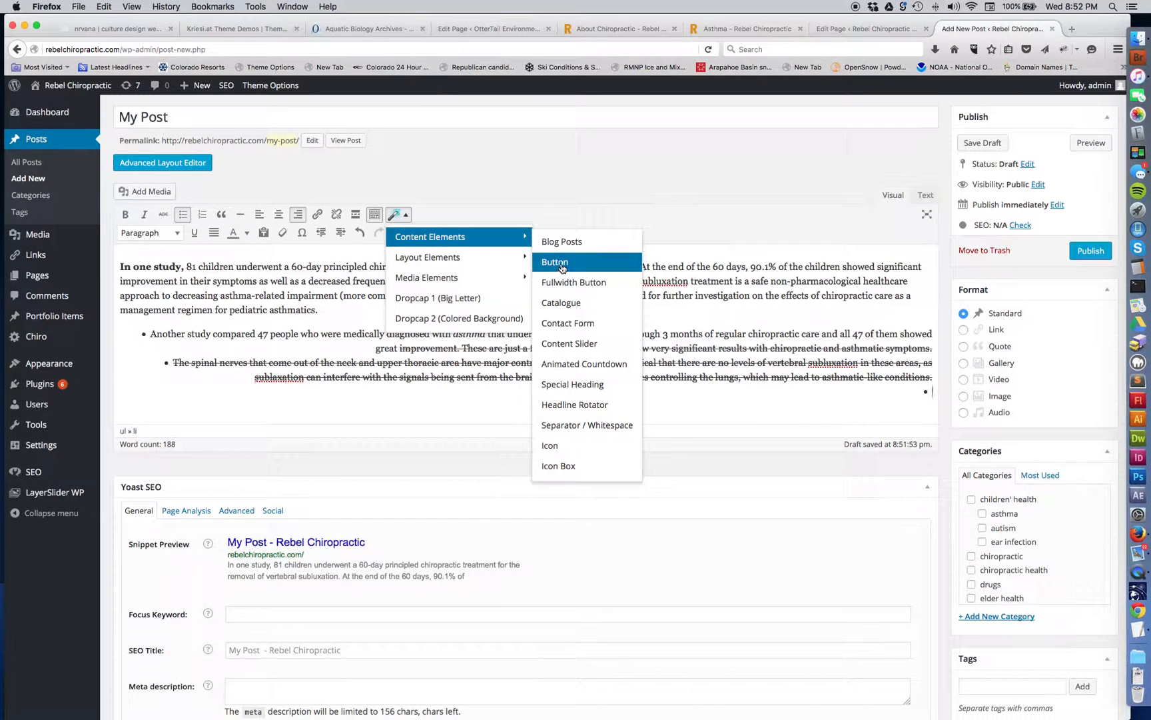
{"action": "left_click", "coordinate": [562, 267]}
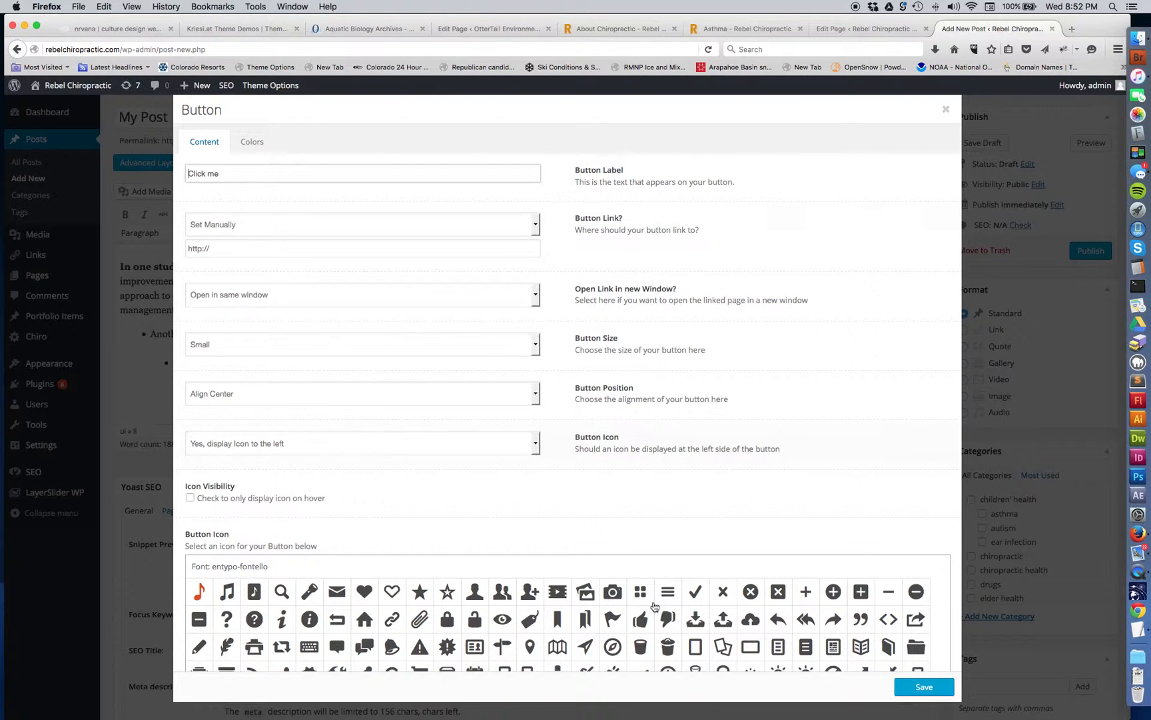
{"action": "left_click", "coordinate": [909, 684]}
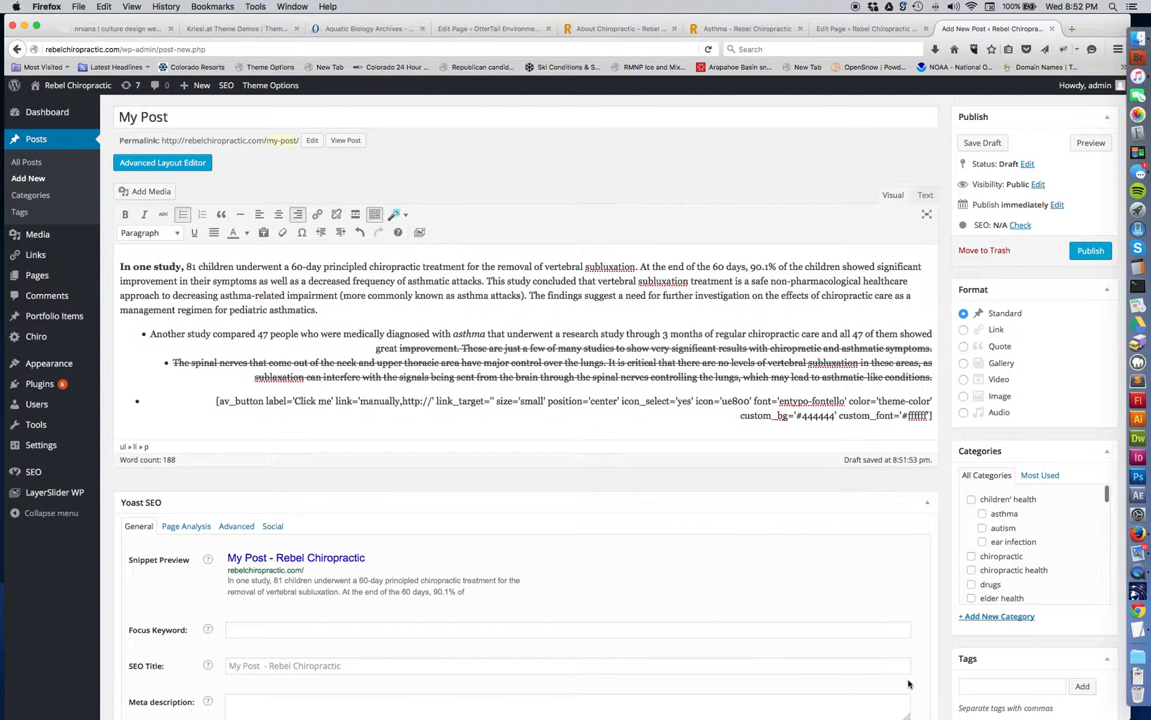
{"action": "left_click_drag", "start_coordinate": [212, 403], "coordinate": [686, 427]}
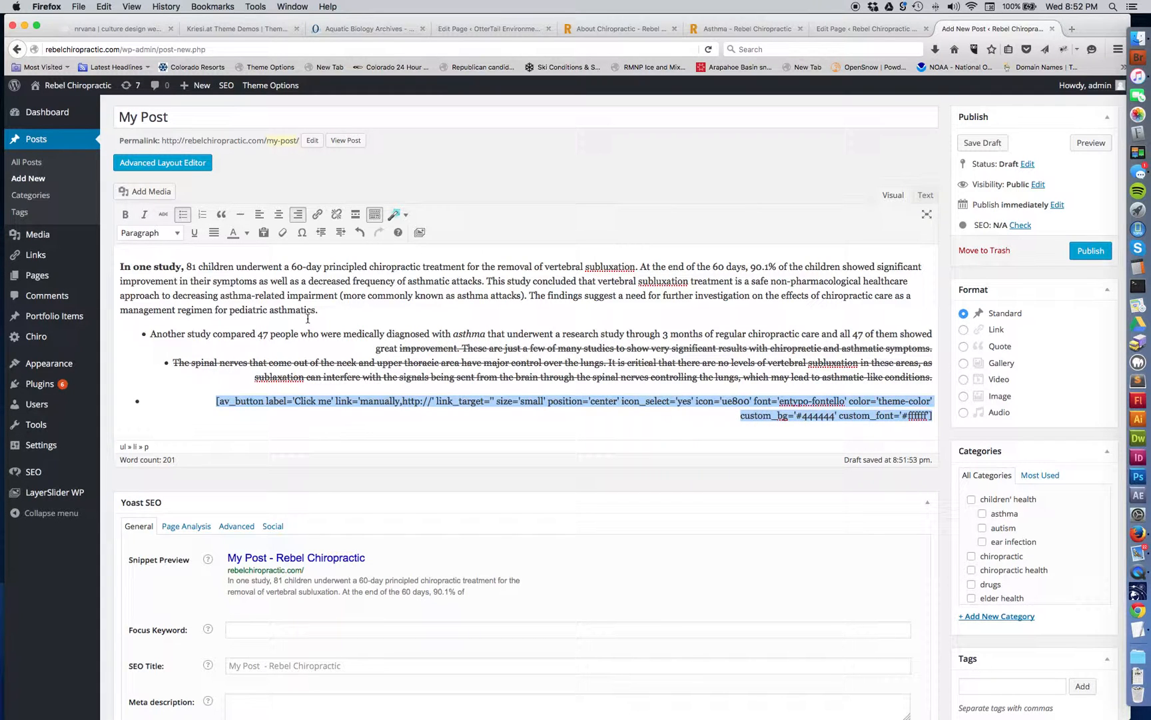
{"action": "left_click", "coordinate": [227, 394]}
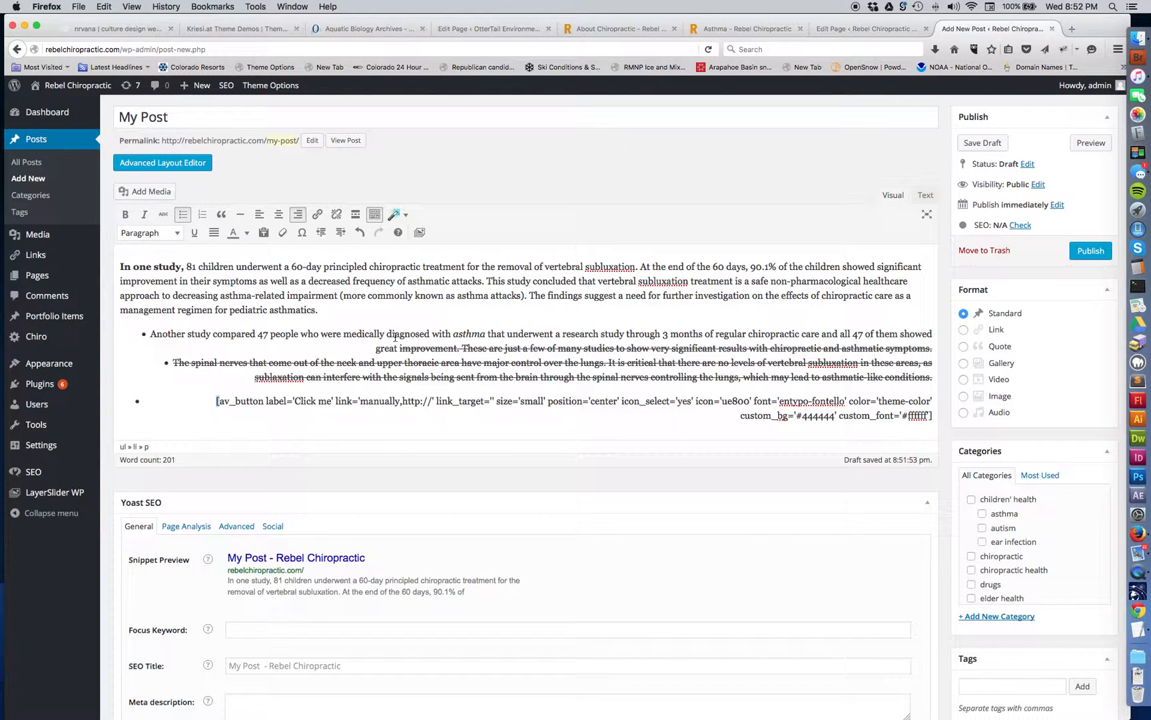
Step: Split "management regimen for pediatric asthmatics." onto its own line, apply Heading 3, and view the text colour choices without picking one
{"action": "left_click_drag", "start_coordinate": [319, 309], "coordinate": [133, 308]}
{"action": "left_click", "coordinate": [114, 315]}
{"action": "key", "text": "Return"}
{"action": "left_click_drag", "start_coordinate": [327, 319], "coordinate": [118, 320]}
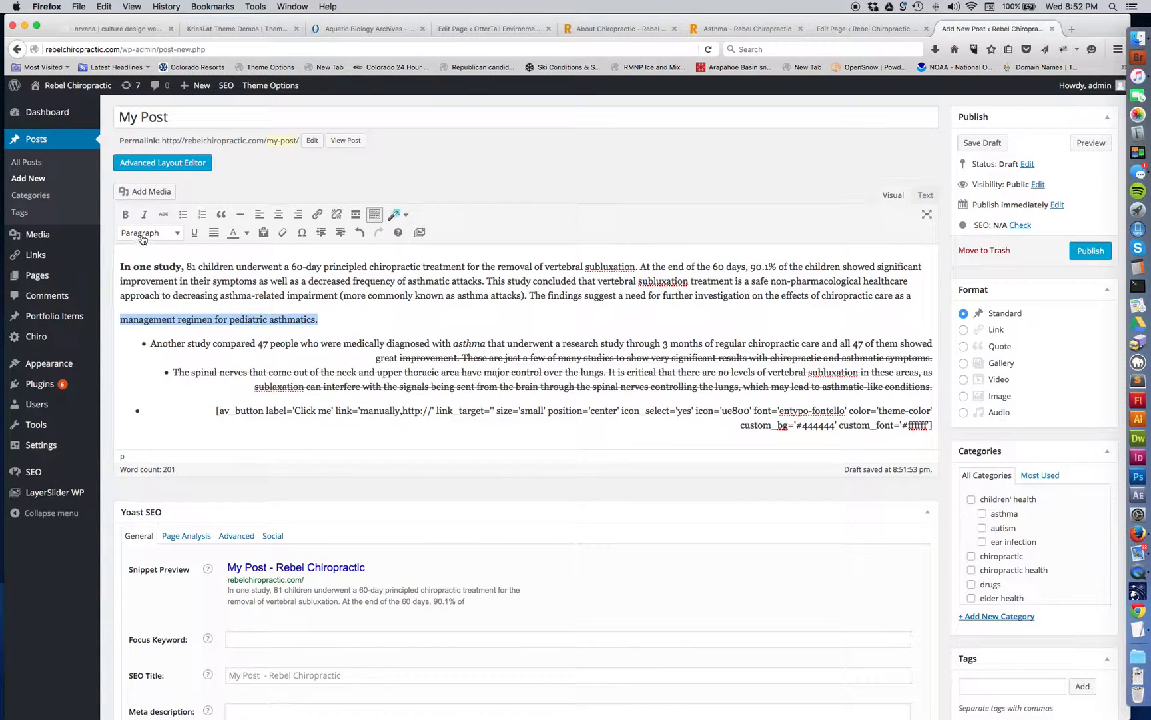
{"action": "left_click", "coordinate": [142, 235]}
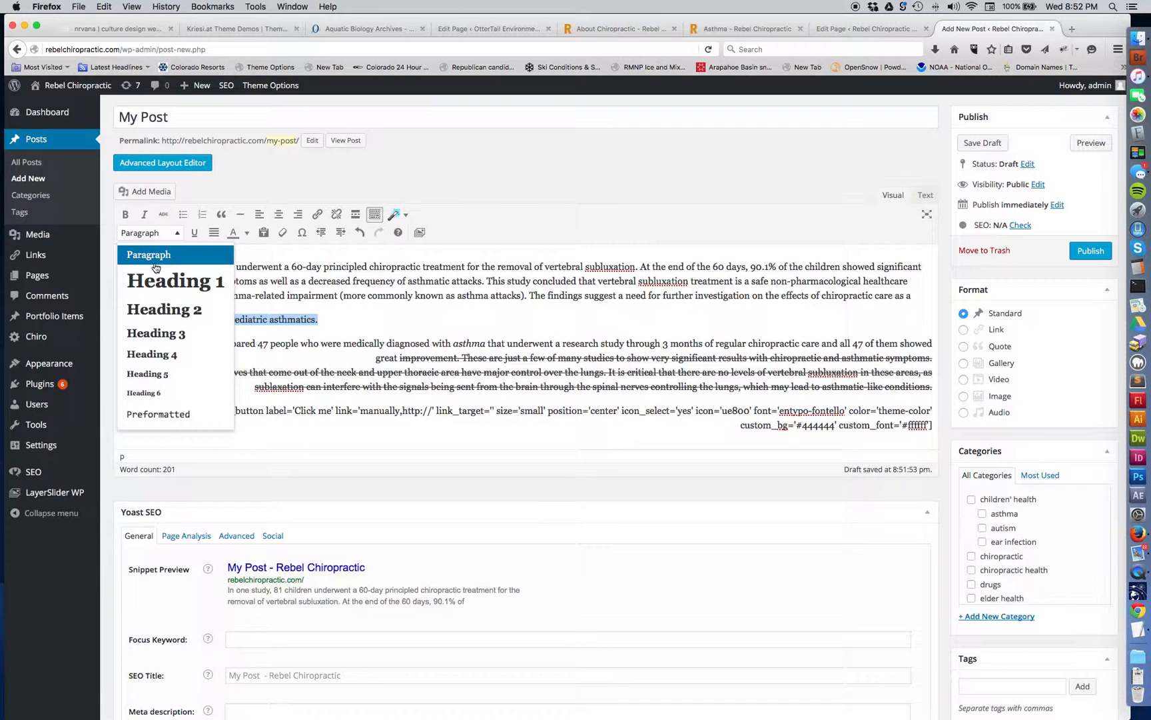
{"action": "left_click", "coordinate": [155, 333]}
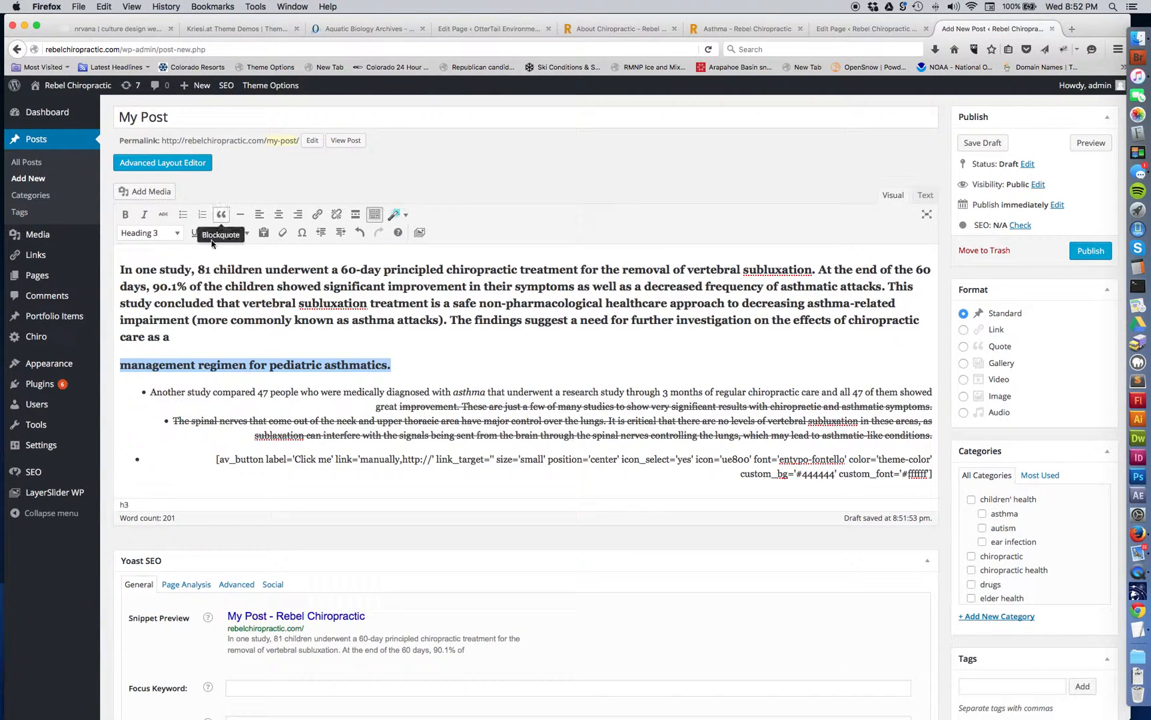
{"action": "left_click", "coordinate": [245, 233]}
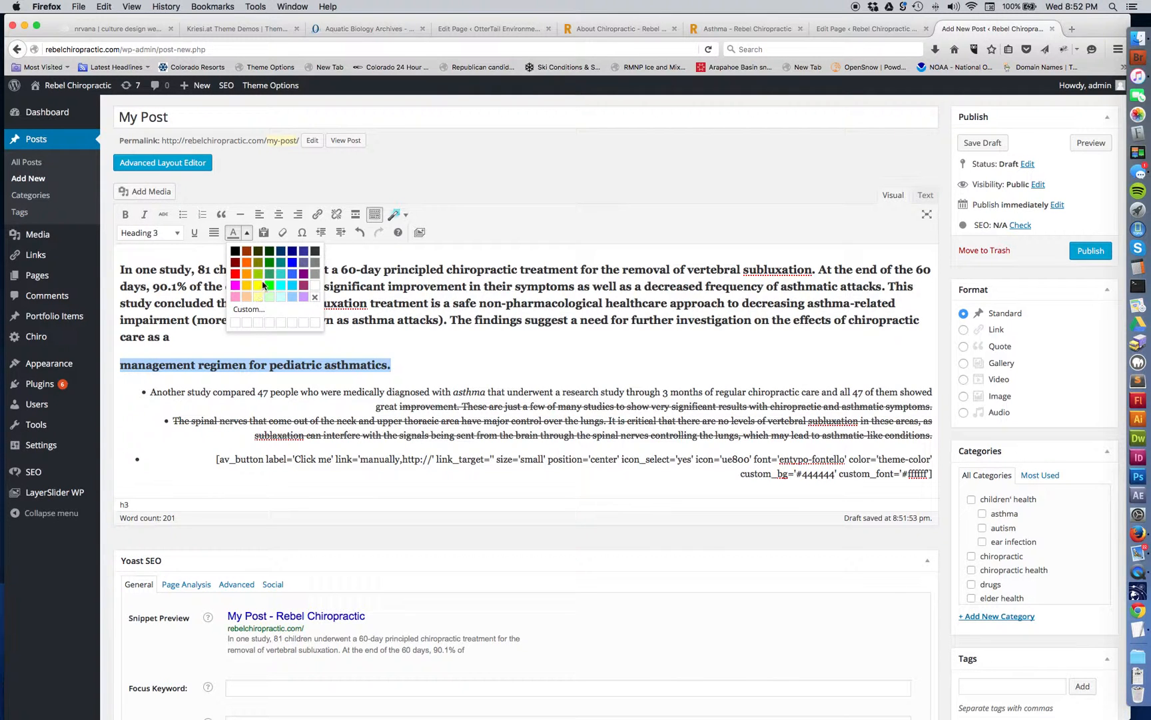
{"action": "left_click", "coordinate": [435, 247]}
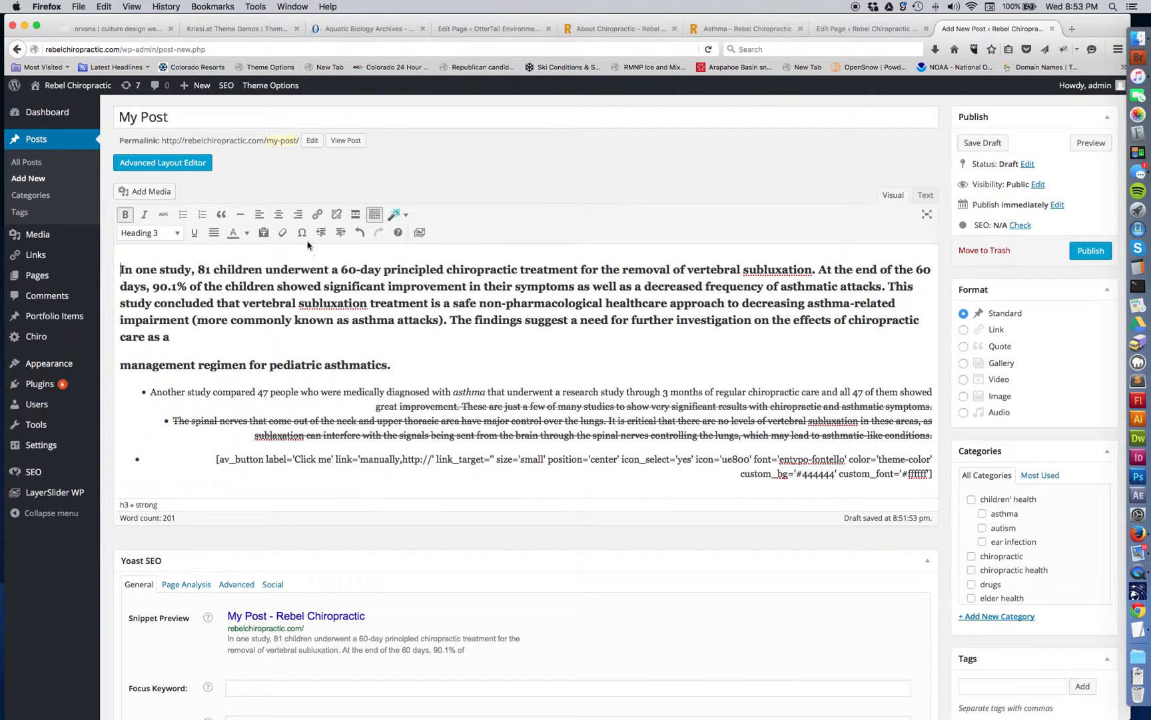
Step: Delete all of the post's formatted content and paste the copied asthma paragraphs in again as plain text
{"action": "scroll", "coordinate": [286, 436], "scroll_direction": "down", "scroll_amount": 5}
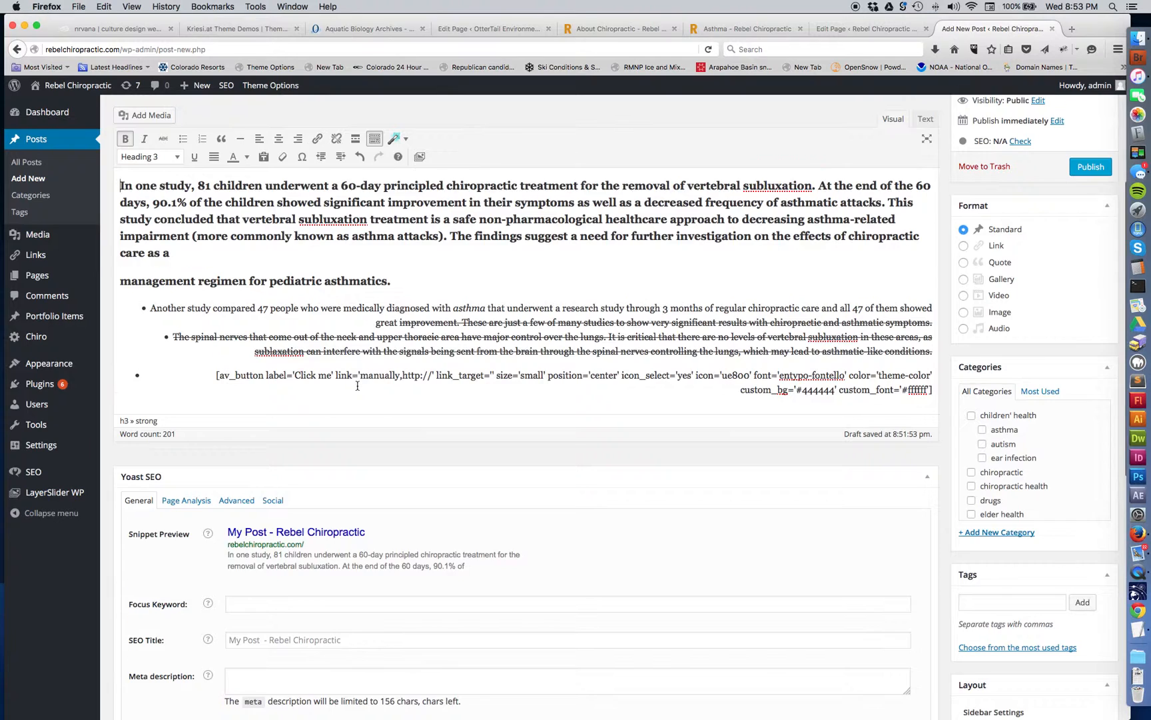
{"action": "scroll", "coordinate": [357, 386], "scroll_direction": "down", "scroll_amount": 7}
{"action": "scroll", "coordinate": [357, 391], "scroll_direction": "up", "scroll_amount": 8}
{"action": "scroll", "coordinate": [340, 396], "scroll_direction": "down", "scroll_amount": 1}
{"action": "left_click", "coordinate": [327, 399]}
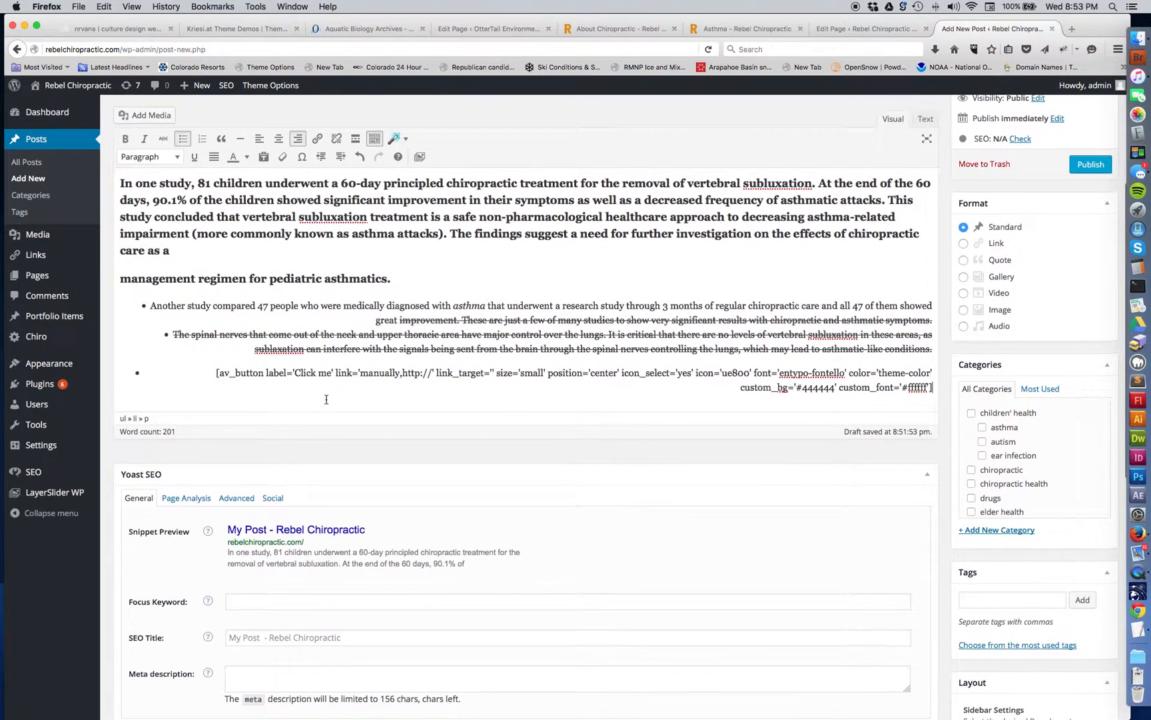
{"action": "key", "text": "super+a"}
{"action": "key", "text": "BackSpace"}
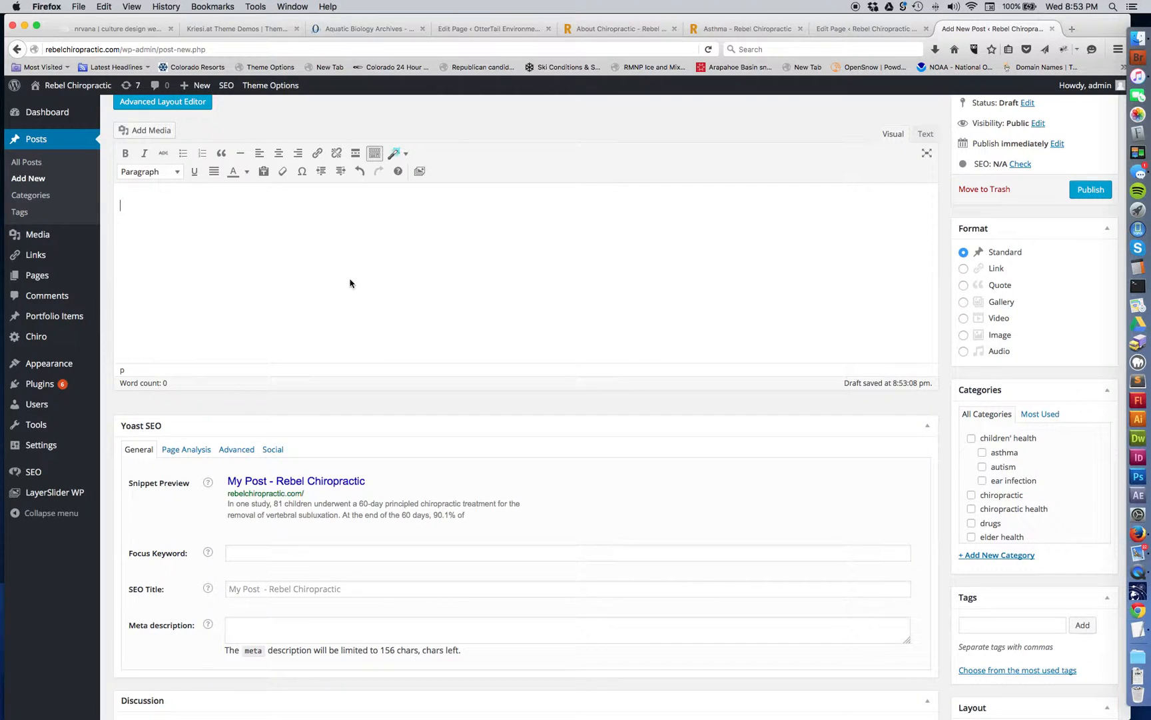
{"action": "scroll", "coordinate": [350, 283], "scroll_direction": "up", "scroll_amount": 5}
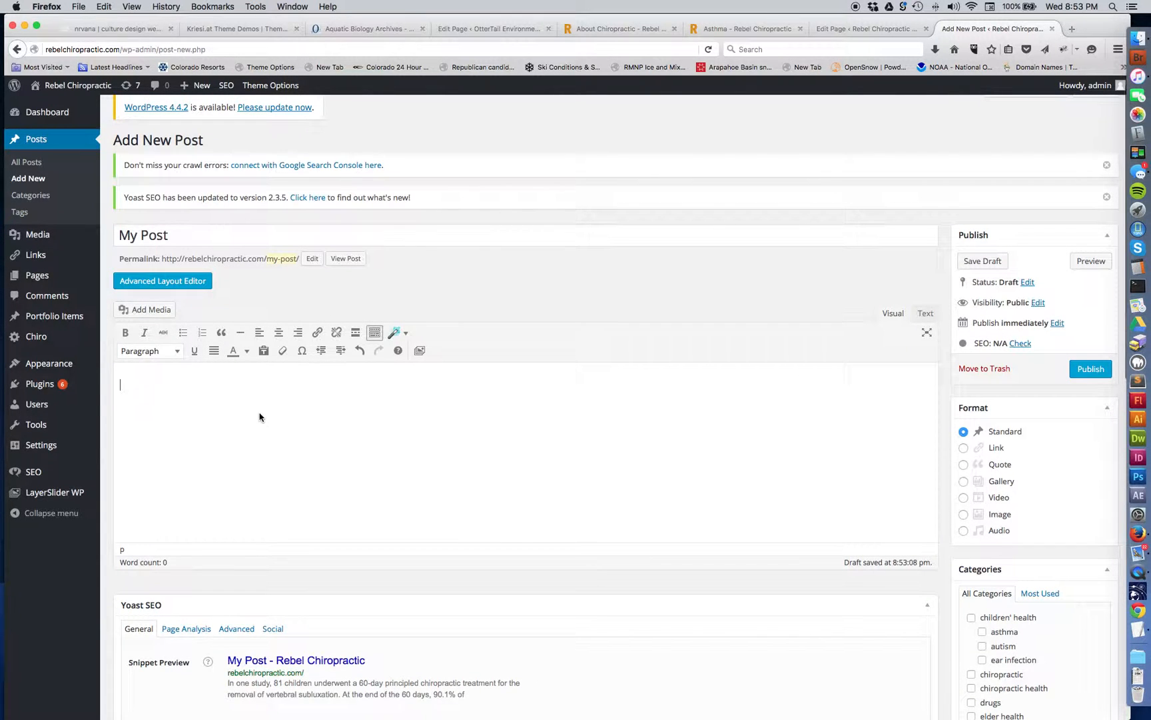
{"action": "type", "text": "n one study, 81 children underwent a 60-day principled chiropractic treatment for the removal of vertebral subluxation. At the end of the 60 days, 90.1% of the children showed significant improvement in their symptoms as well as a decreased frequency of asthmatic attacks. This study concluded that vertebral subluxation treatment is a safe non-pharmacological healthcare approach to decreasing asthma-related impairment (more commonly known as asthma attacks). The findings suggest a need for further investigation on the effects of chiropractic care as a management regimen for pediatric asthmatics. Another study compared 47 people who were medically diagnosed with asthma that underwent a research study through 3 months of regular chiropractic care and all 47 of them showed great improvement. These are just a few of many studies to show very significant results with chiropractic and asthmatic symptoms. The spinal nerves that come out of the neck and upper thoracic area have major control over the lungs. It is critical that there are no levels of vertebral subluxation in these areas, as sublaxation can interfere with the signals being sent from the brain through the spinal nerves controlling the lungs, which may lead to asthmatic-like conditions."}
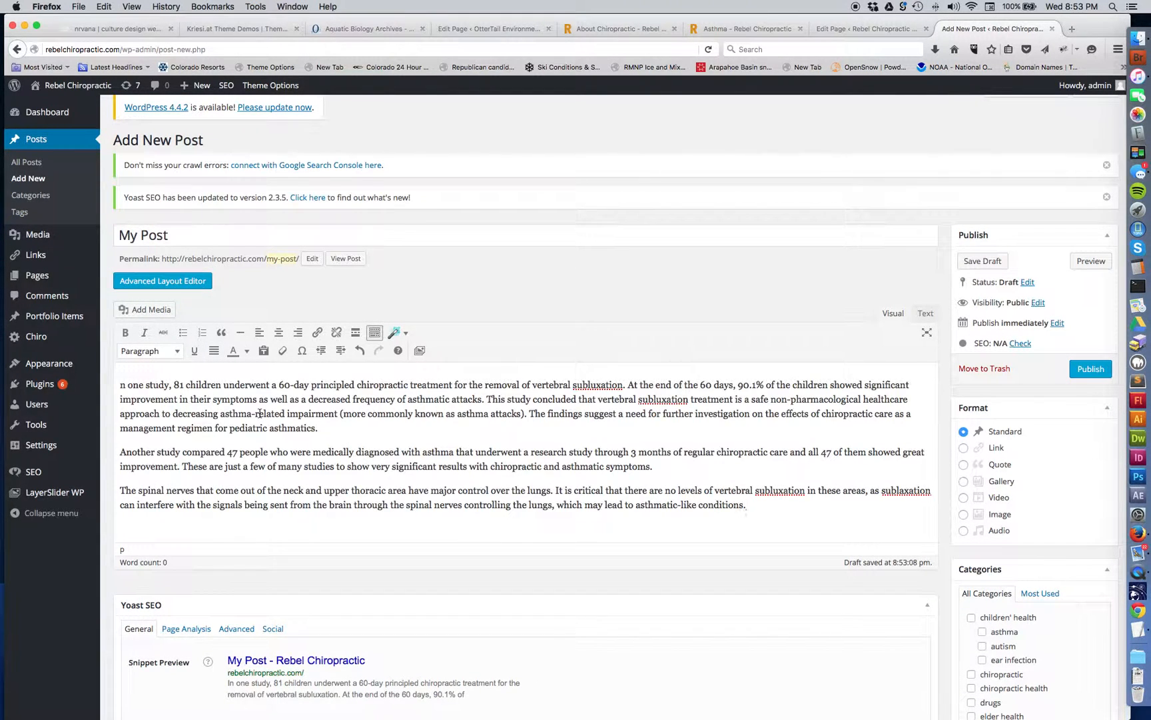
Step: Disallow comments as well as trackbacks and pingbacks in the post's discussion settings
{"action": "scroll", "coordinate": [411, 451], "scroll_direction": "down", "scroll_amount": 5}
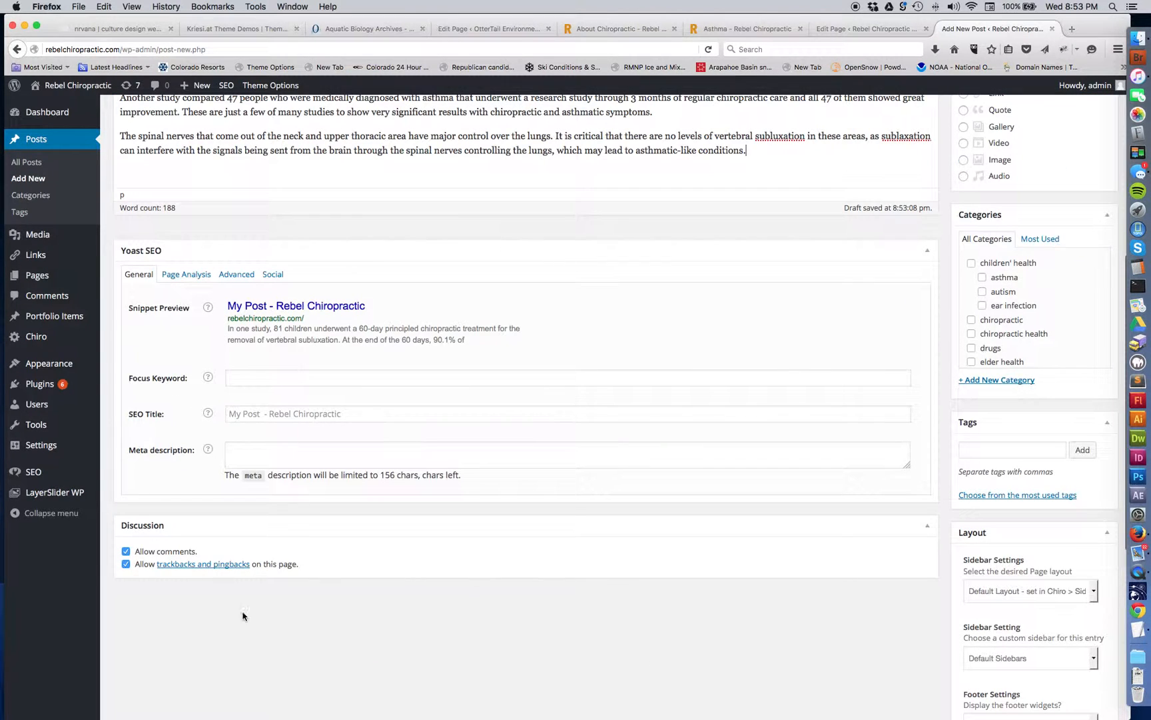
{"action": "left_click", "coordinate": [126, 564]}
{"action": "left_click", "coordinate": [126, 551]}
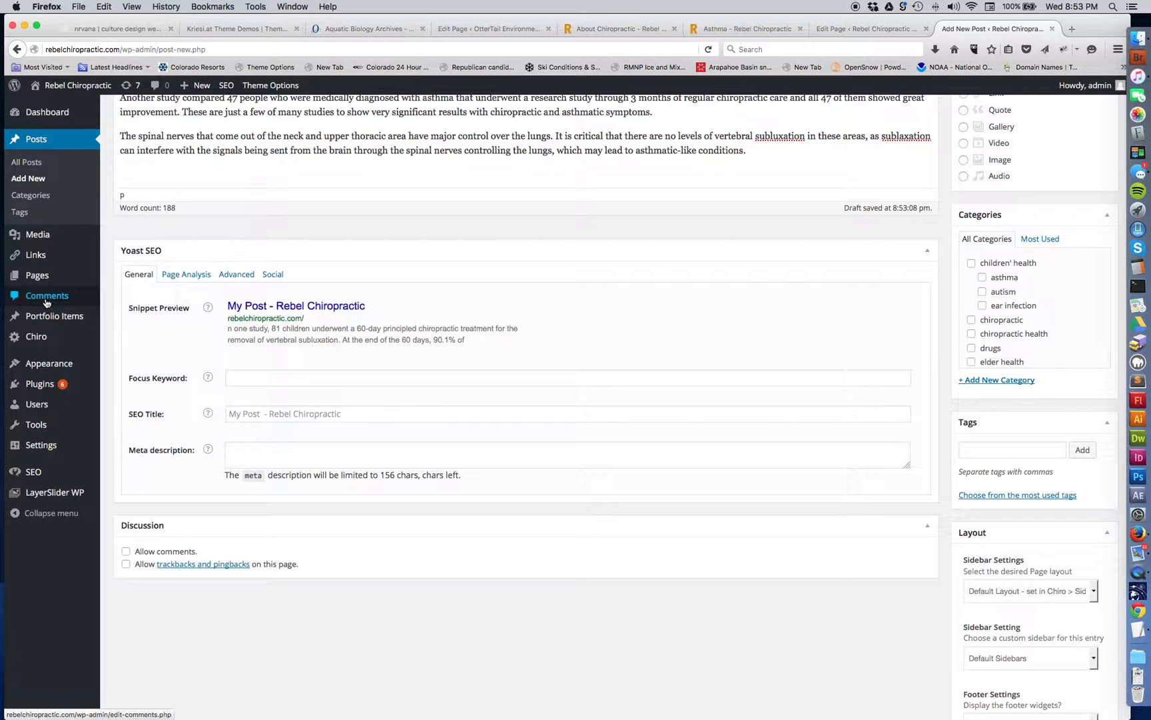
Step: Assign the post to the ear infection and drugs categories
{"action": "scroll", "coordinate": [853, 351], "scroll_direction": "up", "scroll_amount": 2}
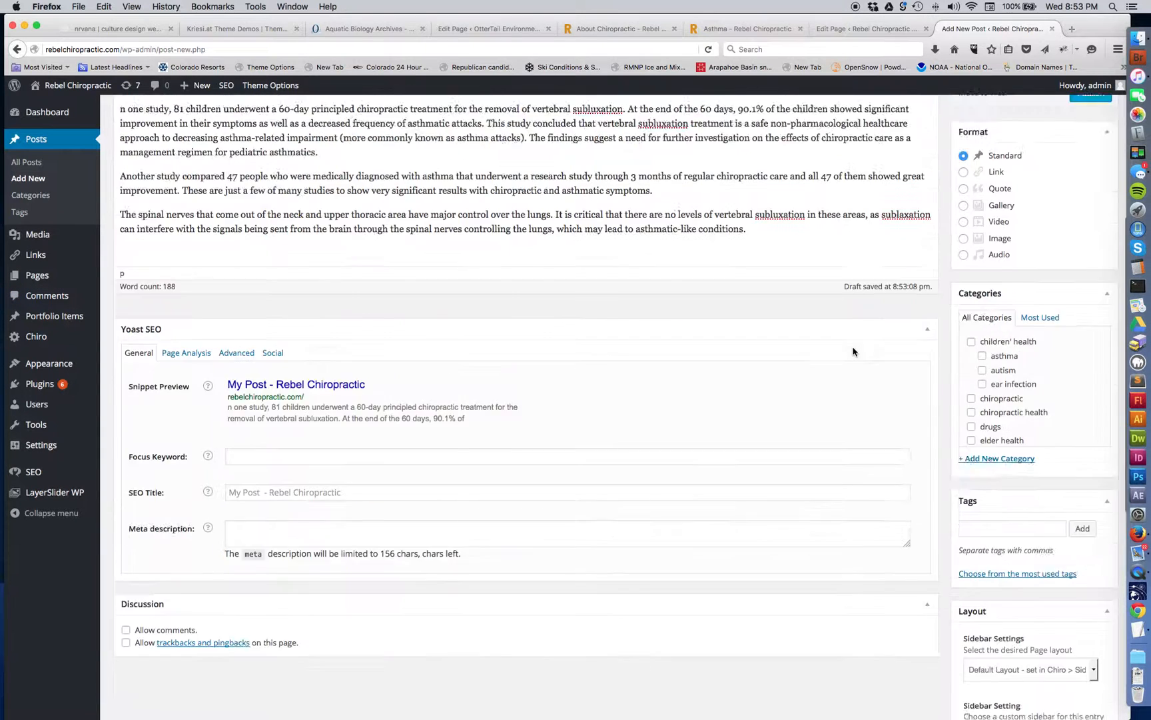
{"action": "scroll", "coordinate": [853, 351], "scroll_direction": "up", "scroll_amount": 2}
{"action": "scroll", "coordinate": [853, 352], "scroll_direction": "down", "scroll_amount": 5}
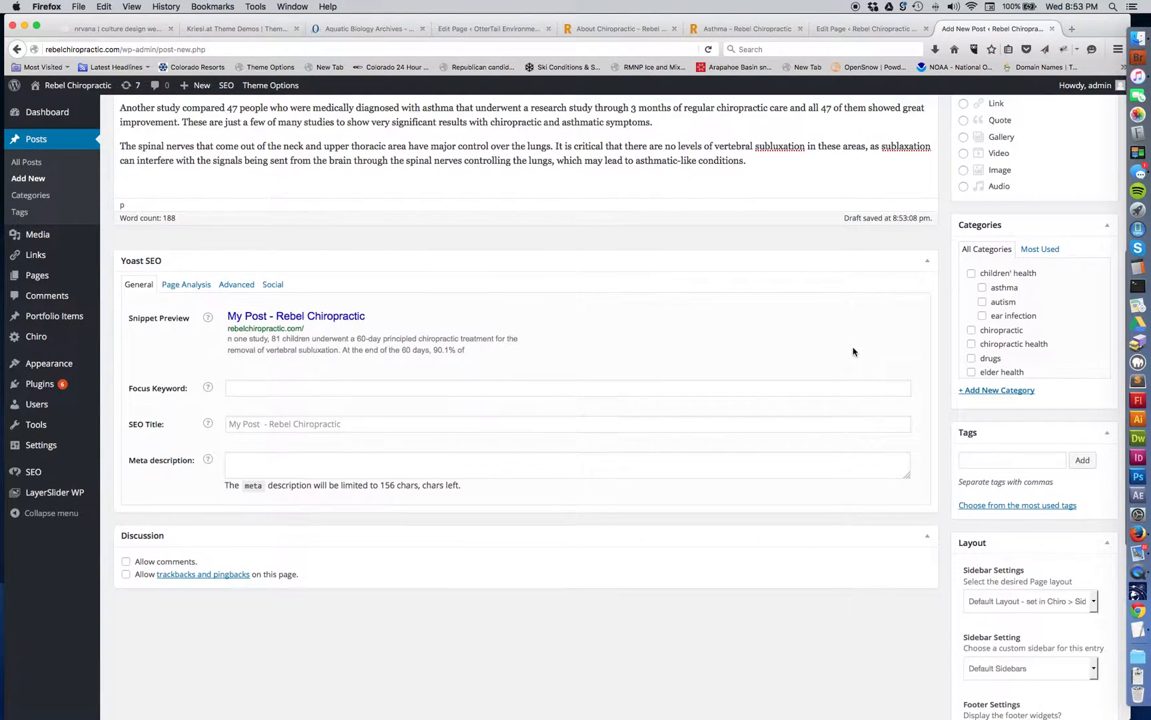
{"action": "scroll", "coordinate": [1059, 346], "scroll_direction": "down", "scroll_amount": 6}
{"action": "scroll", "coordinate": [1059, 345], "scroll_direction": "down", "scroll_amount": 3}
{"action": "scroll", "coordinate": [1019, 343], "scroll_direction": "up", "scroll_amount": 10}
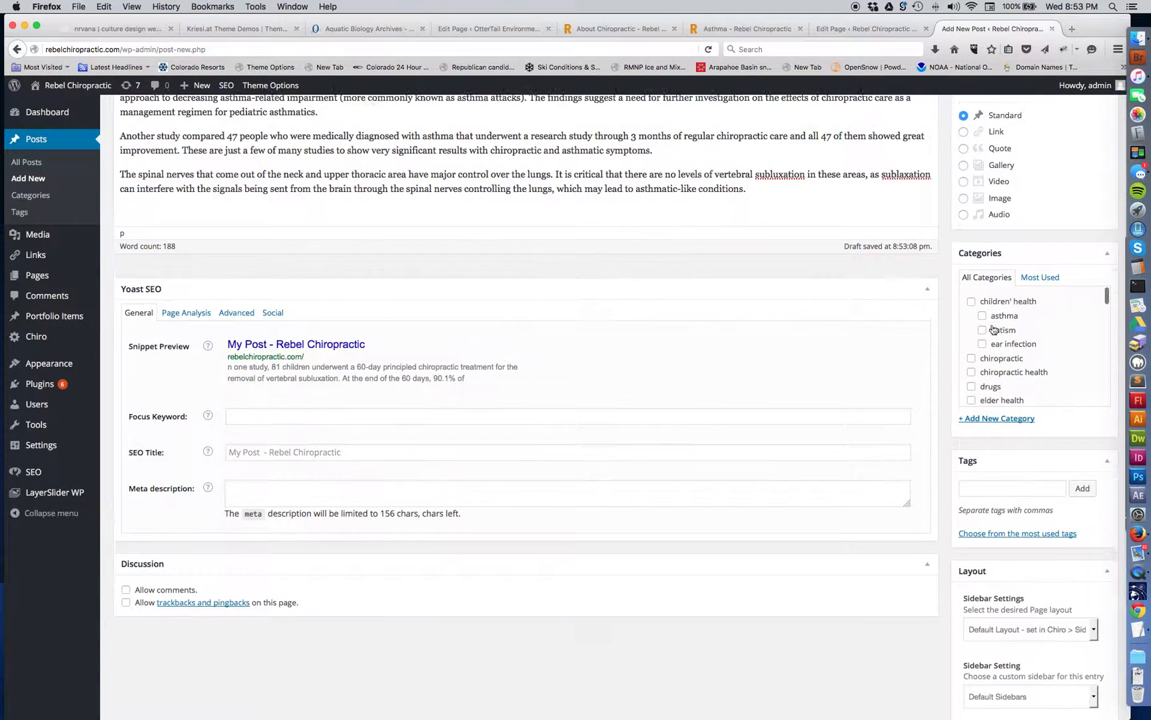
{"action": "scroll", "coordinate": [993, 330], "scroll_direction": "up", "scroll_amount": 2}
{"action": "left_click", "coordinate": [983, 391]}
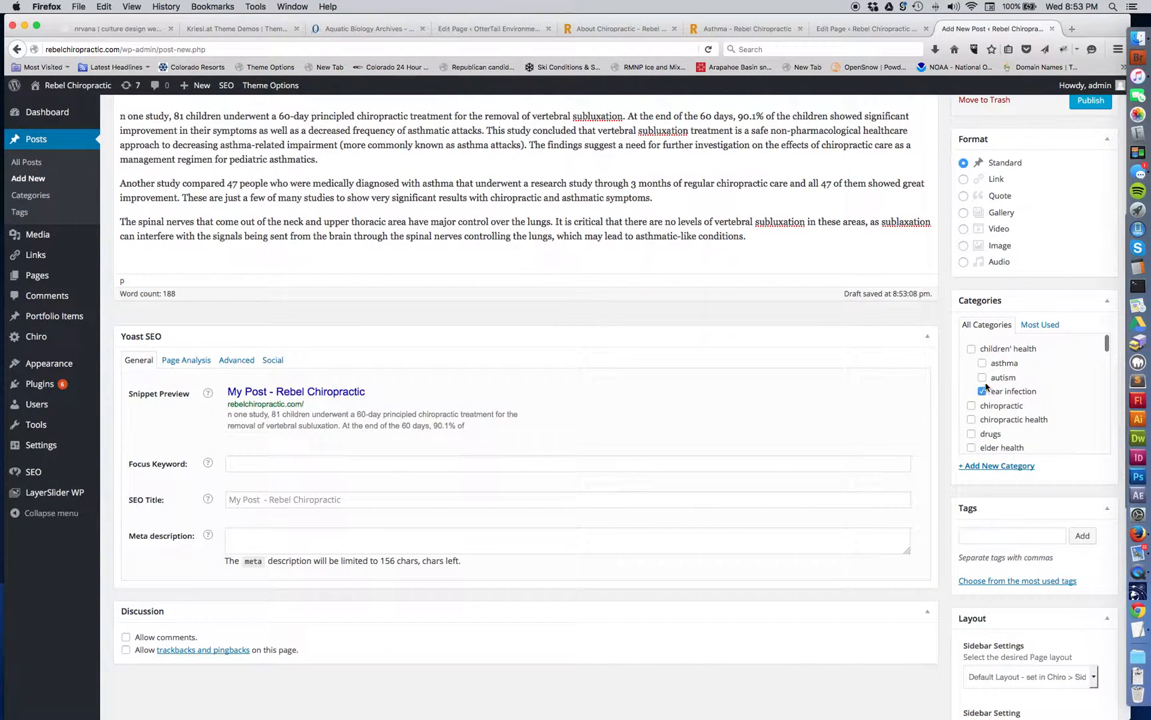
{"action": "left_click", "coordinate": [971, 434]}
Step: Enter "add" as tag text for the post without adding it to the tag list
{"action": "scroll", "coordinate": [846, 446], "scroll_direction": "down", "scroll_amount": 5}
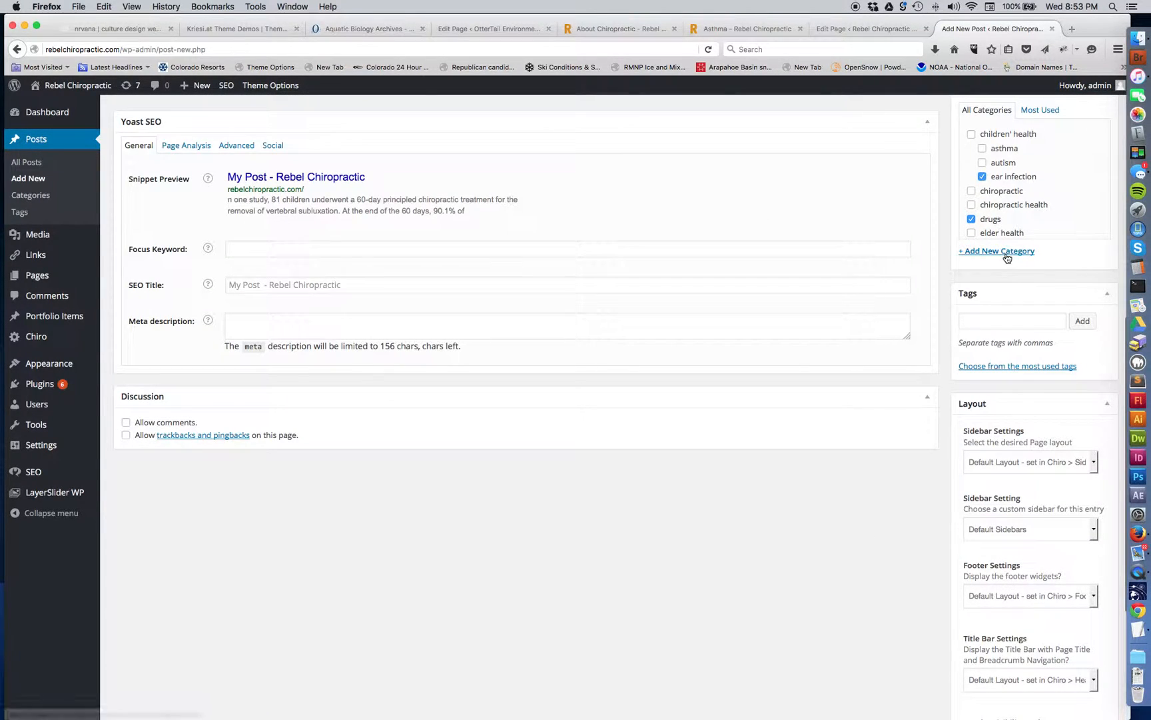
{"action": "left_click", "coordinate": [980, 321]}
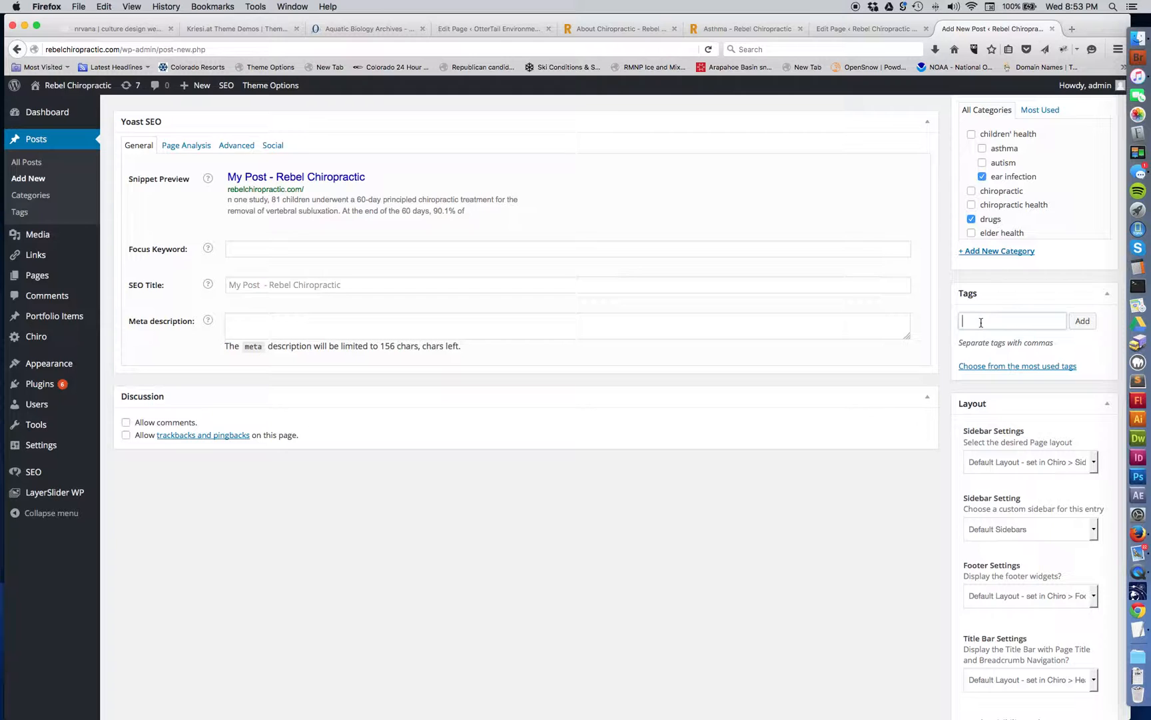
{"action": "type", "text": "e"}
{"action": "key", "text": "BackSpace"}
{"action": "left_click", "coordinate": [1043, 347]}
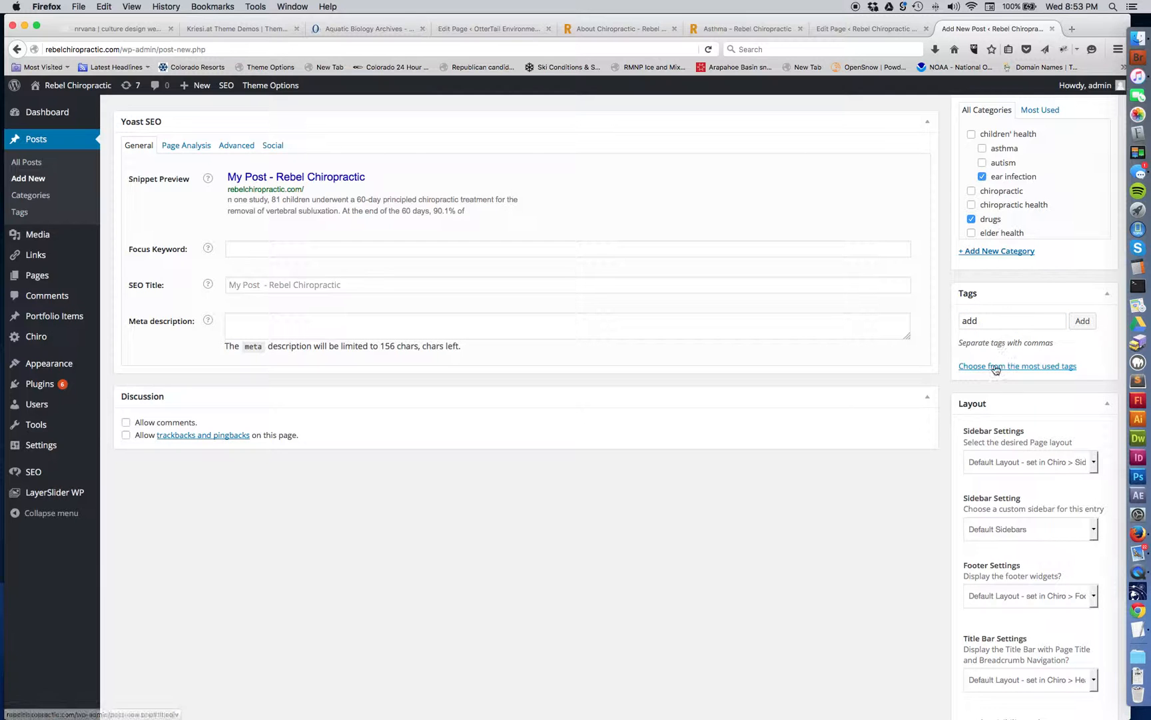
Step: Set the post's page layout to Left Sidebar and its custom sidebar to Sidebar Blog
{"action": "scroll", "coordinate": [941, 417], "scroll_direction": "down", "scroll_amount": 5}
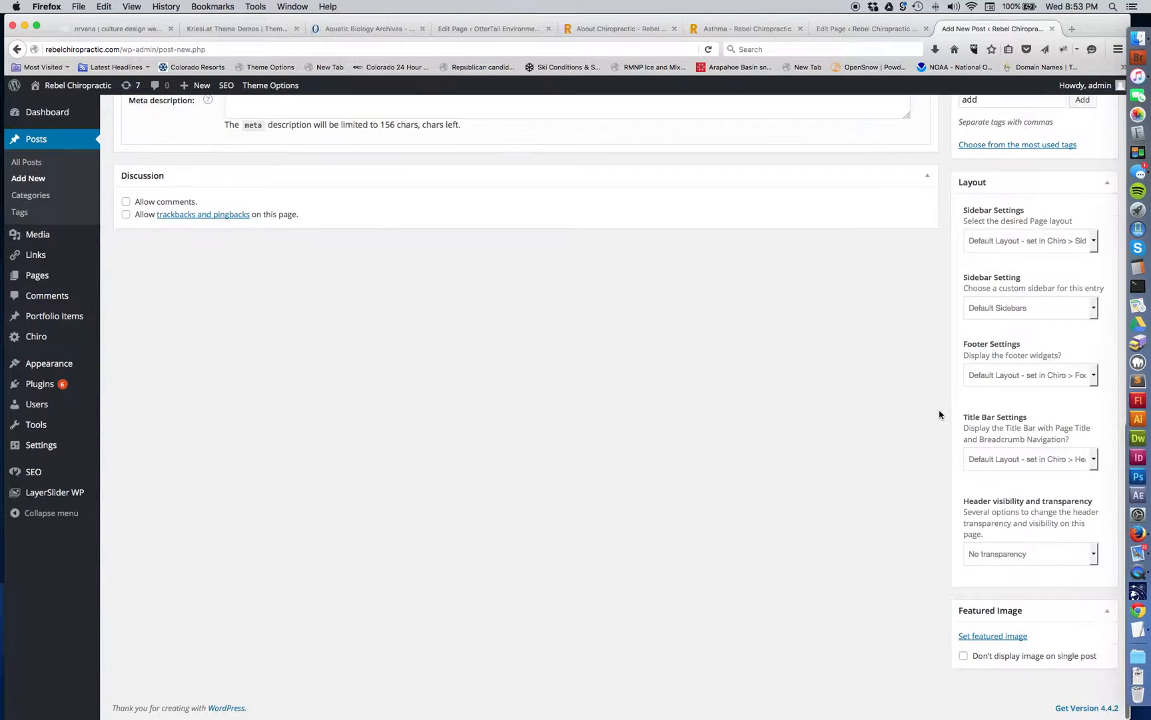
{"action": "left_click", "coordinate": [1020, 245]}
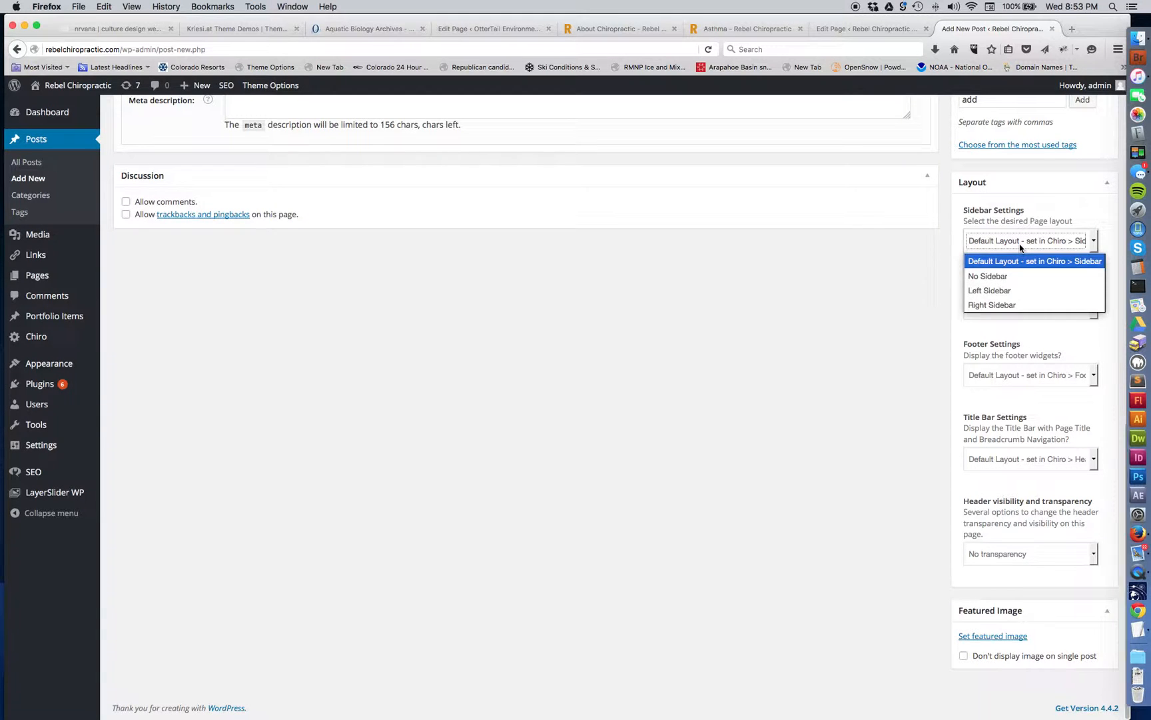
{"action": "left_click", "coordinate": [999, 297]}
{"action": "left_click", "coordinate": [999, 307]}
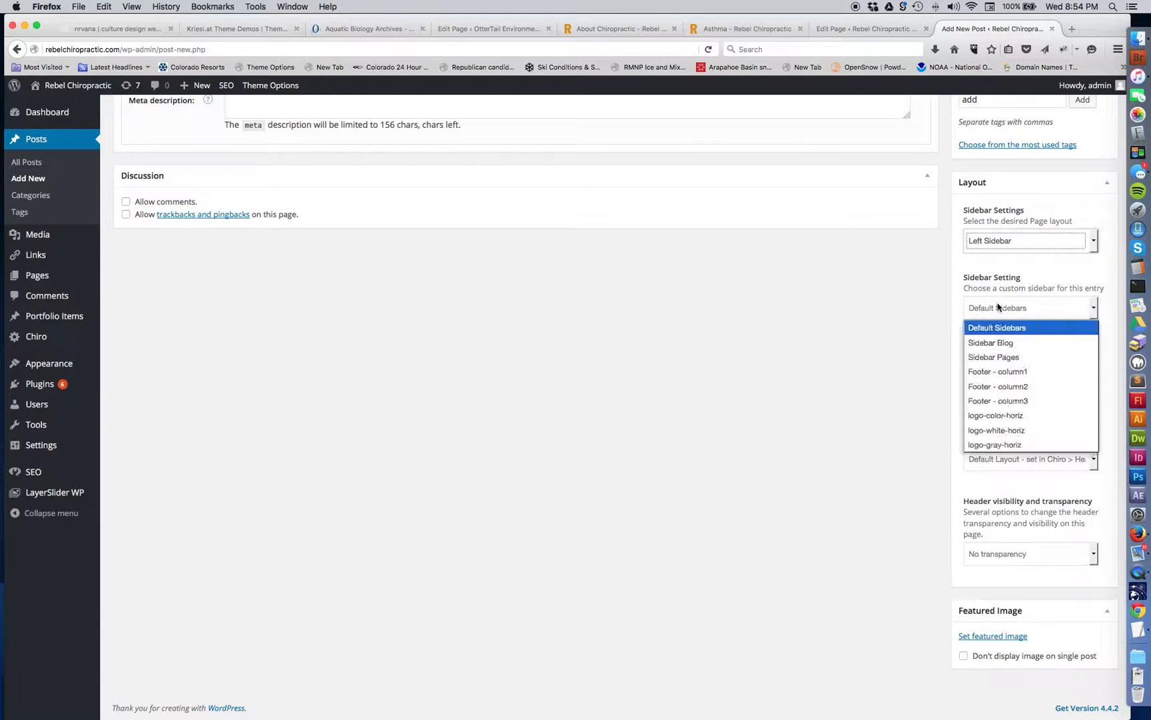
{"action": "left_click", "coordinate": [990, 343]}
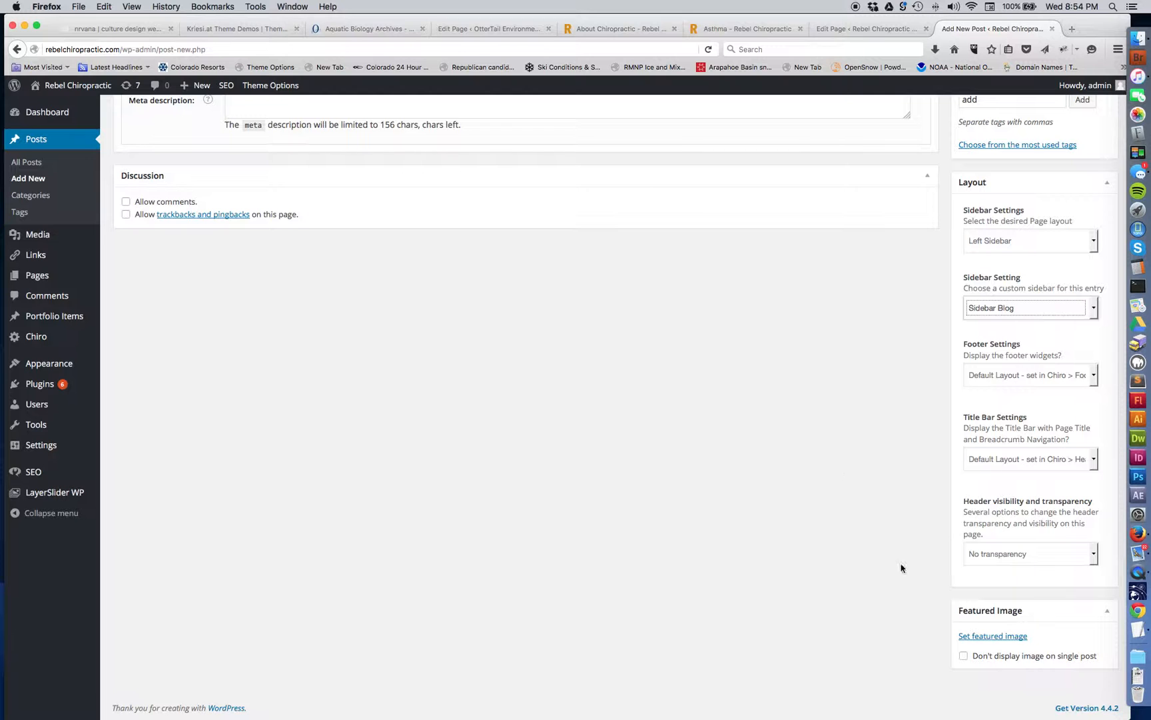
Step: View the published Asthma post's header image for reference, and set DSC55321.jpg from the media library as the new post's featured image
{"action": "left_click", "coordinate": [992, 636]}
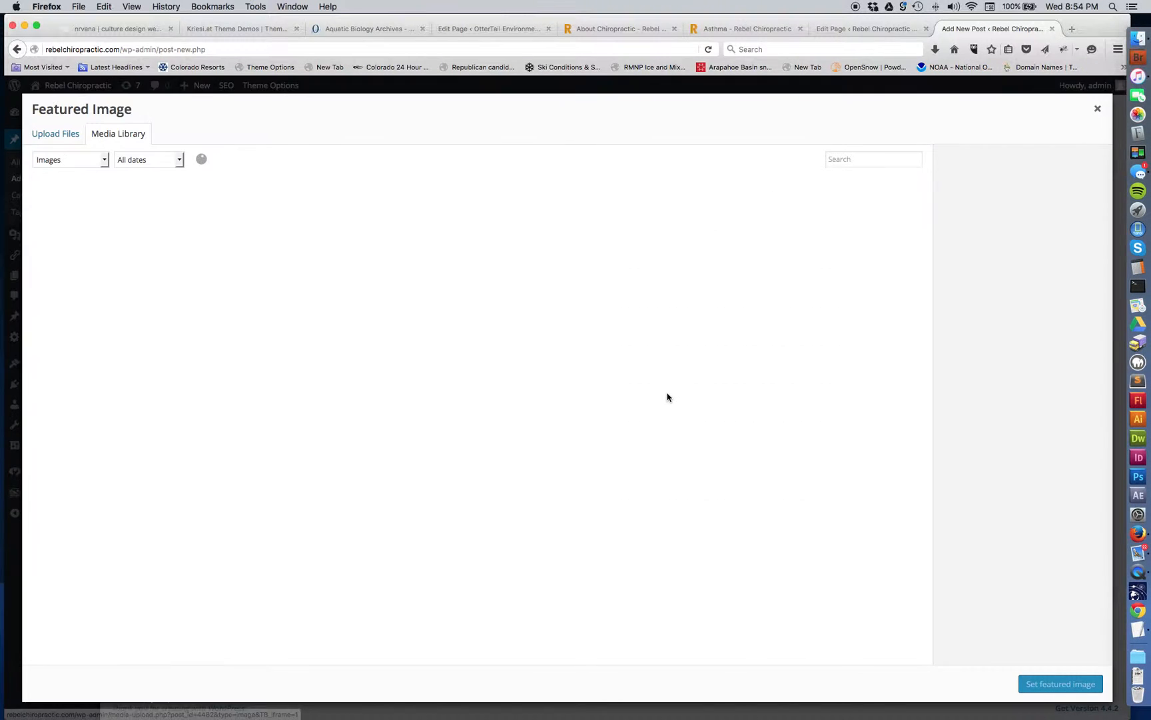
{"action": "left_click", "coordinate": [740, 29]}
{"action": "scroll", "coordinate": [655, 204], "scroll_direction": "up", "scroll_amount": 2}
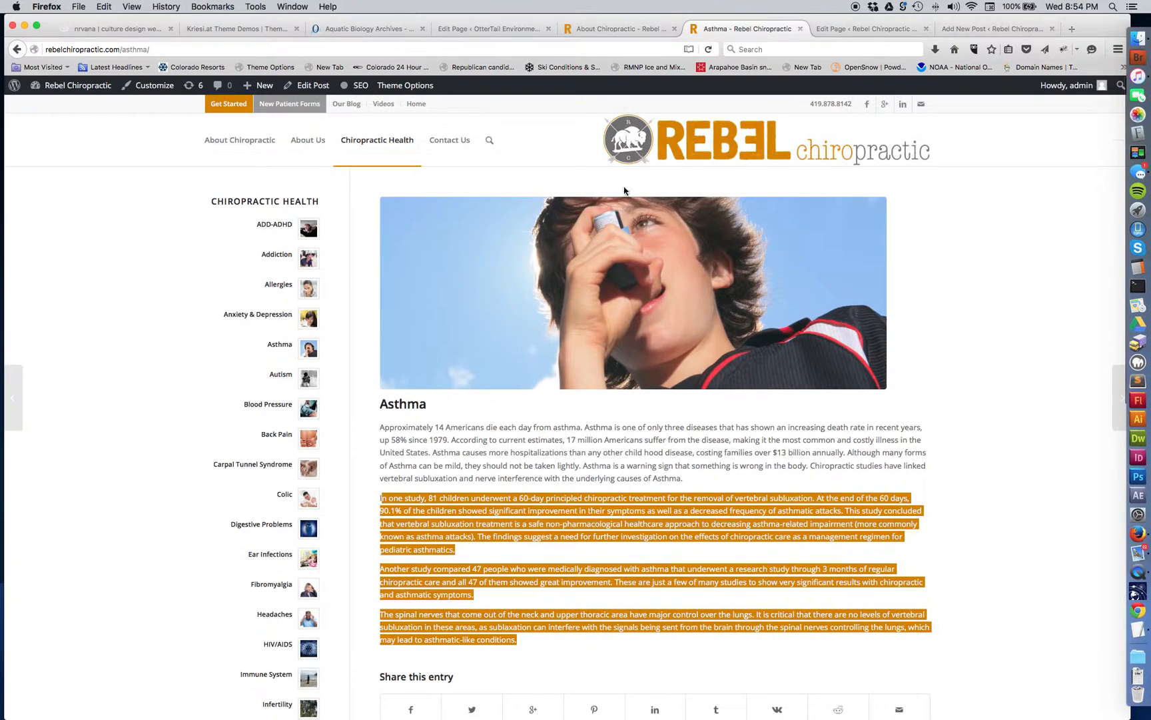
{"action": "left_click", "coordinate": [997, 30]}
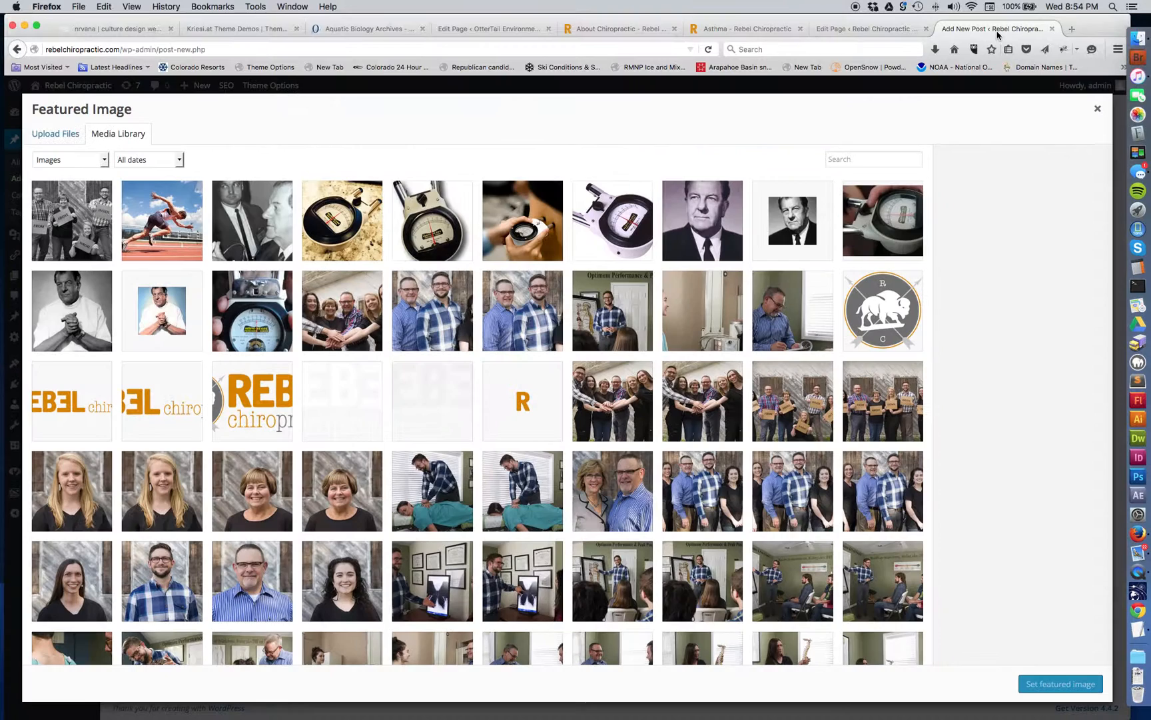
{"action": "left_click", "coordinate": [614, 421]}
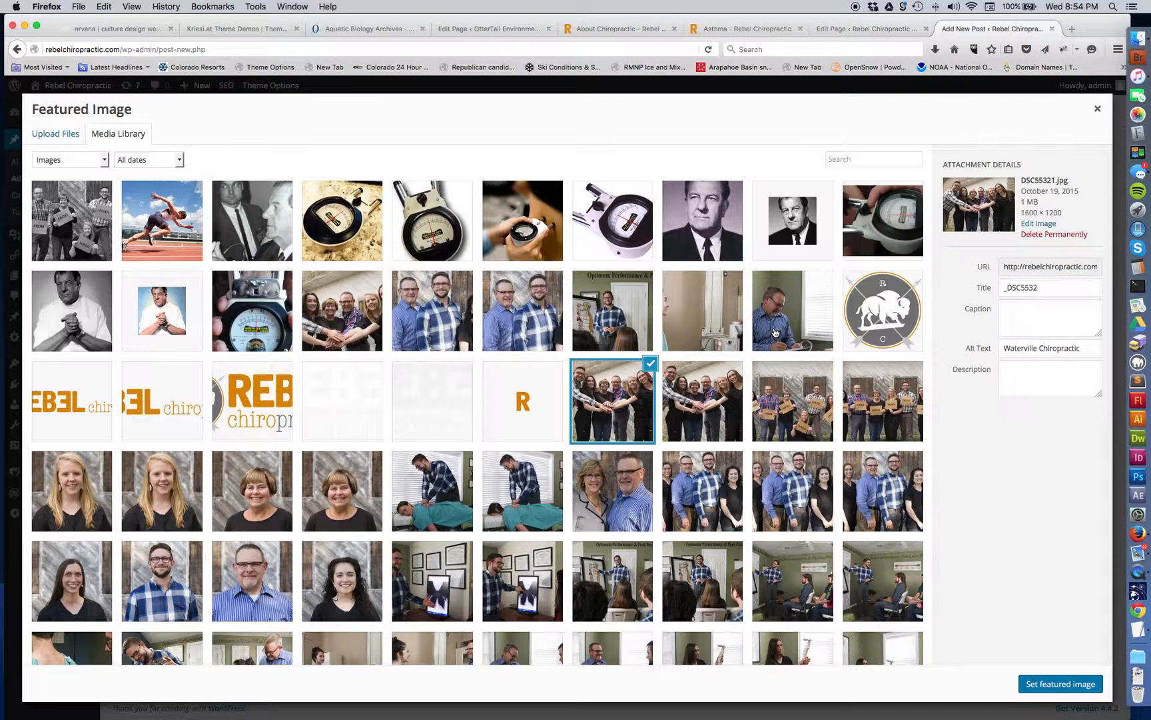
{"action": "scroll", "coordinate": [923, 551], "scroll_direction": "down", "scroll_amount": 3}
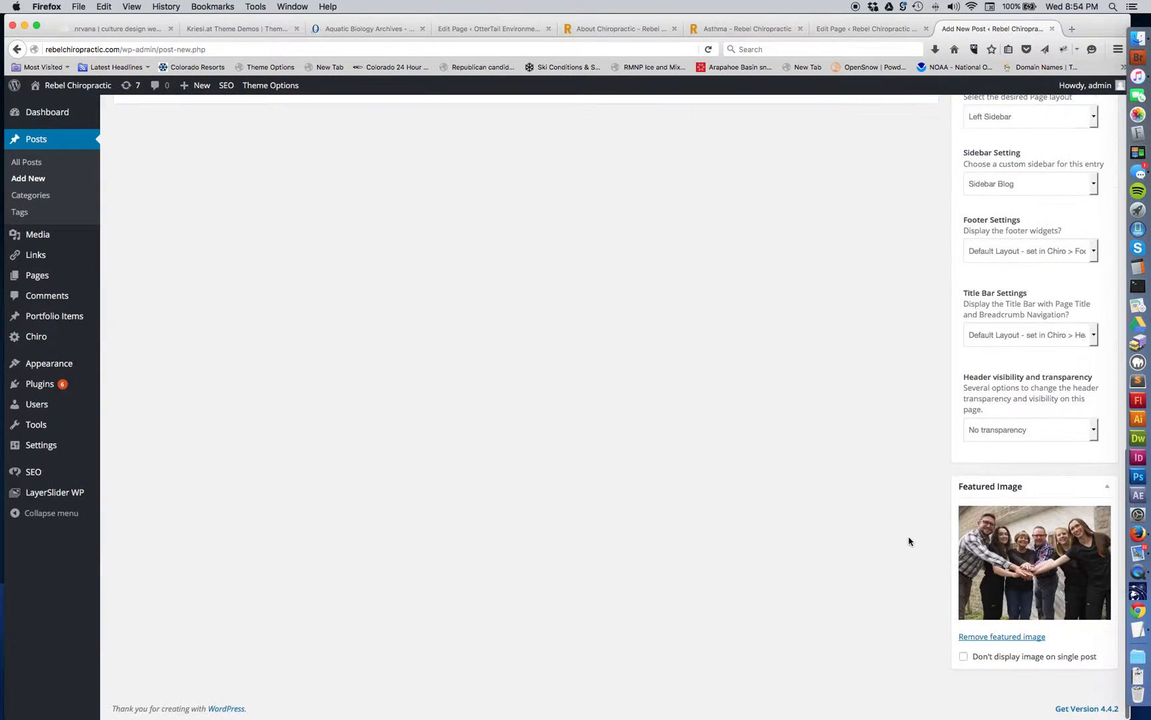
Step: Go to the list of all posts and move the "My Post" draft to the trash
{"action": "scroll", "coordinate": [909, 539], "scroll_direction": "up", "scroll_amount": 18}
{"action": "scroll", "coordinate": [899, 516], "scroll_direction": "up", "scroll_amount": 2}
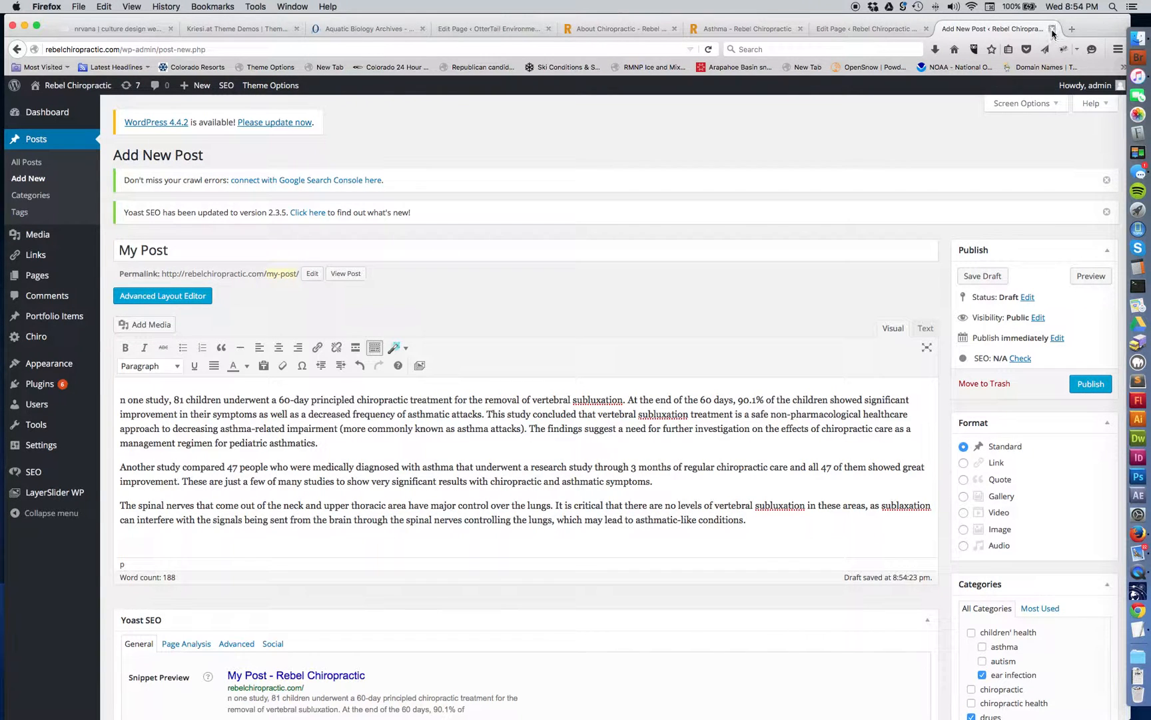
{"action": "left_click", "coordinate": [46, 143]}
{"action": "left_click", "coordinate": [686, 335]}
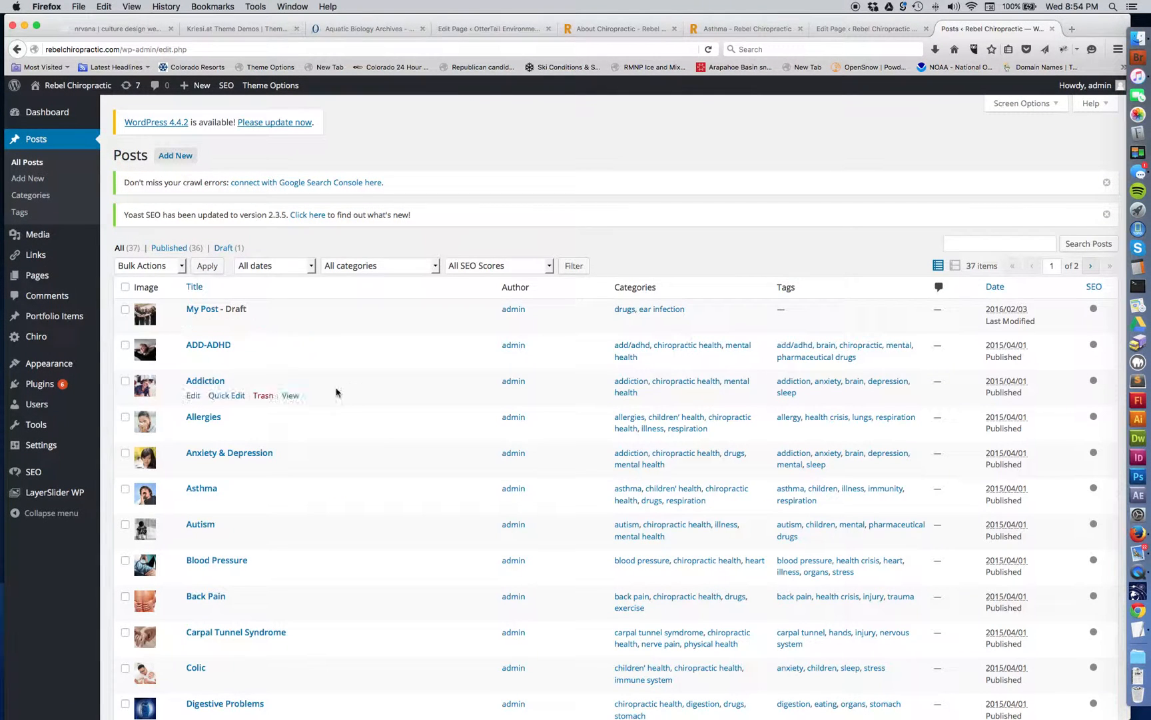
{"action": "left_click", "coordinate": [269, 324]}
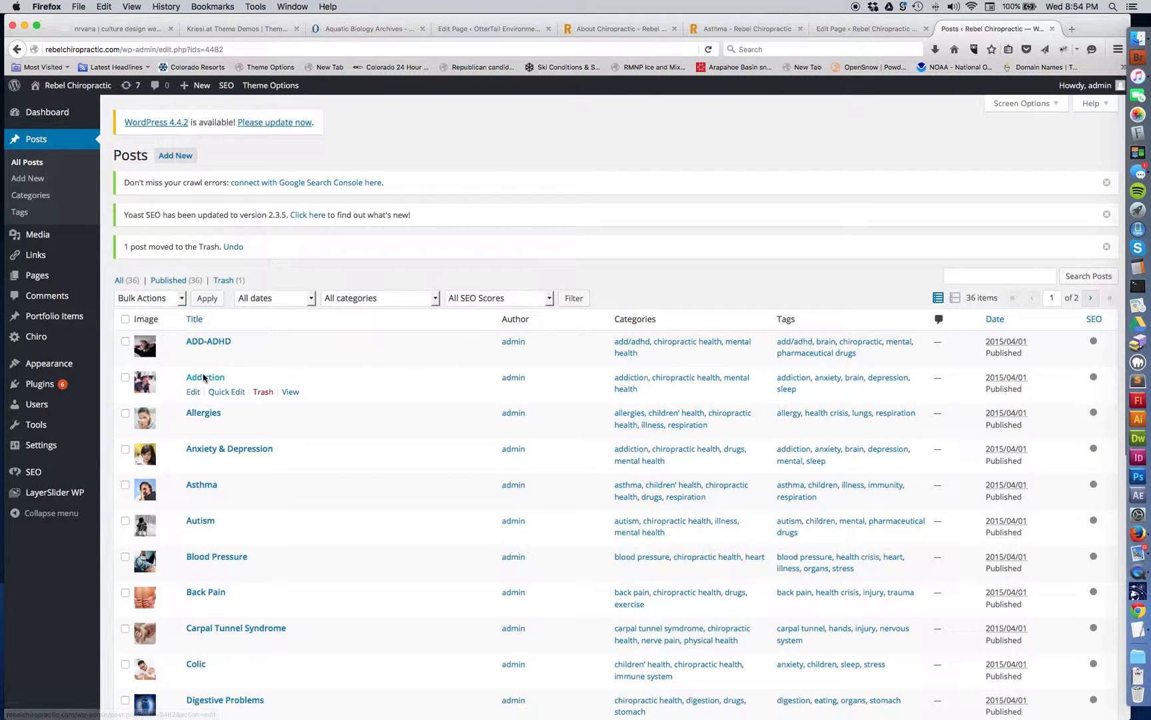
Step: Review the Quick Edit fields of the ADD-ADHD post, trying the asthma category on and off, and cancel without saving
{"action": "scroll", "coordinate": [407, 332], "scroll_direction": "down", "scroll_amount": 4}
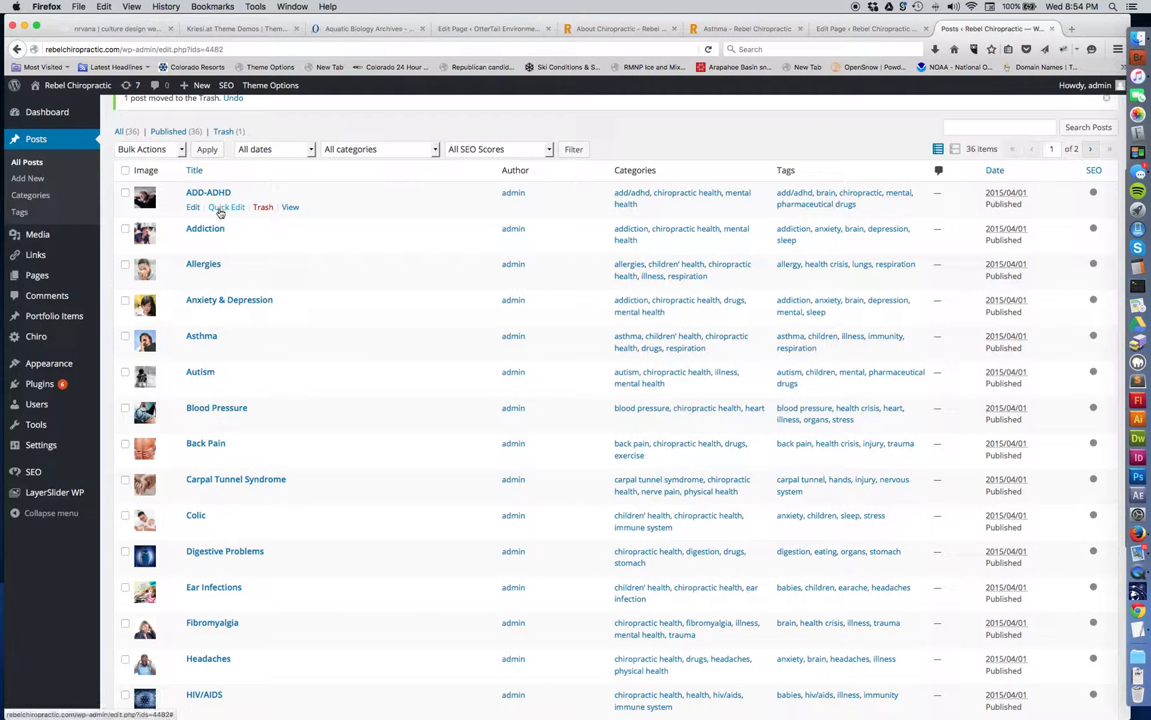
{"action": "left_click", "coordinate": [220, 212]}
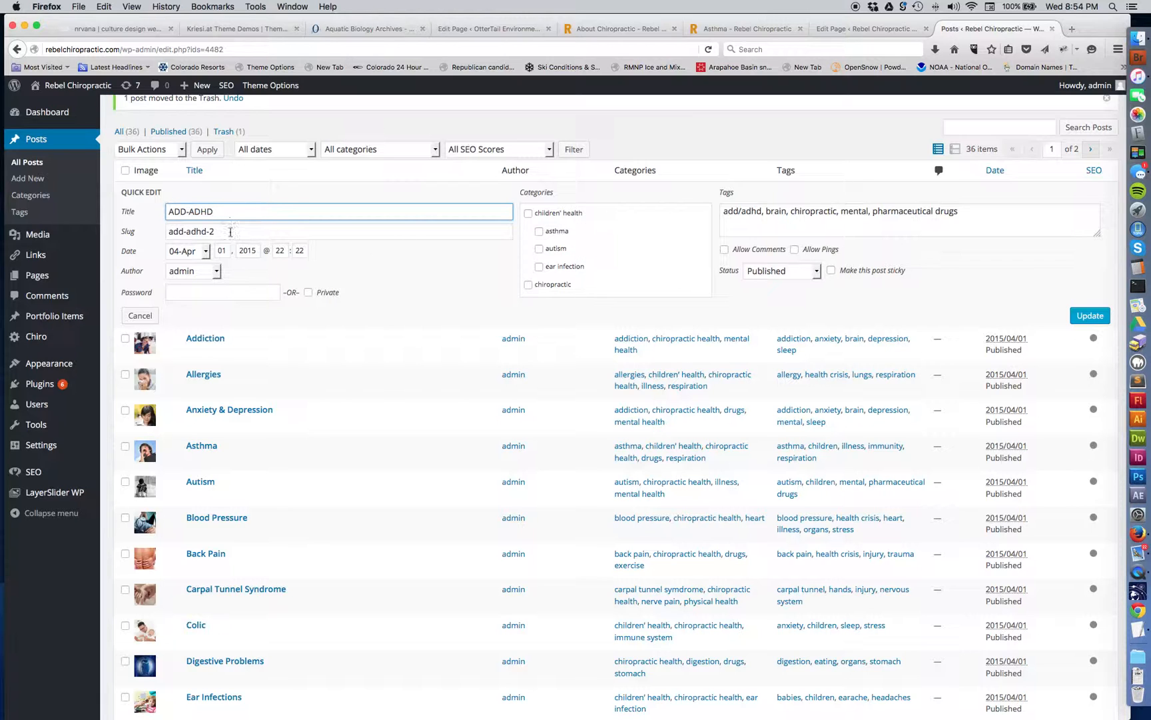
{"action": "left_click_drag", "start_coordinate": [230, 232], "coordinate": [175, 232]}
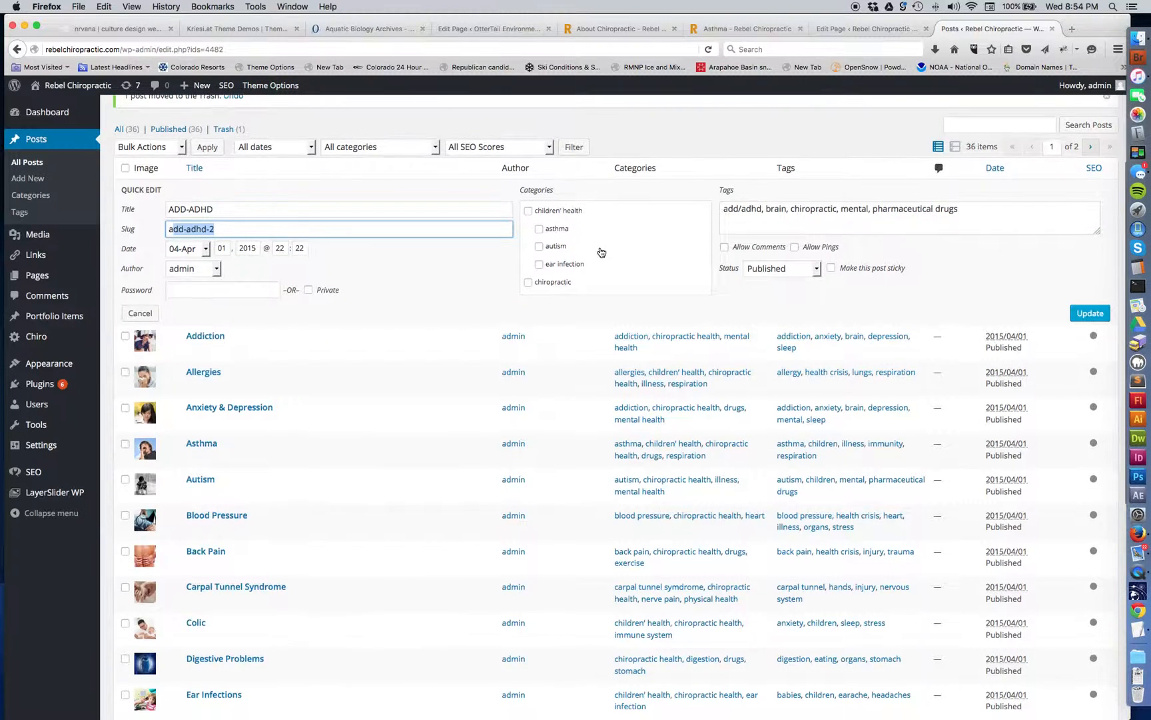
{"action": "scroll", "coordinate": [599, 249], "scroll_direction": "down", "scroll_amount": 5}
{"action": "scroll", "coordinate": [600, 252], "scroll_direction": "up", "scroll_amount": 3}
{"action": "scroll", "coordinate": [600, 252], "scroll_direction": "up", "scroll_amount": 5}
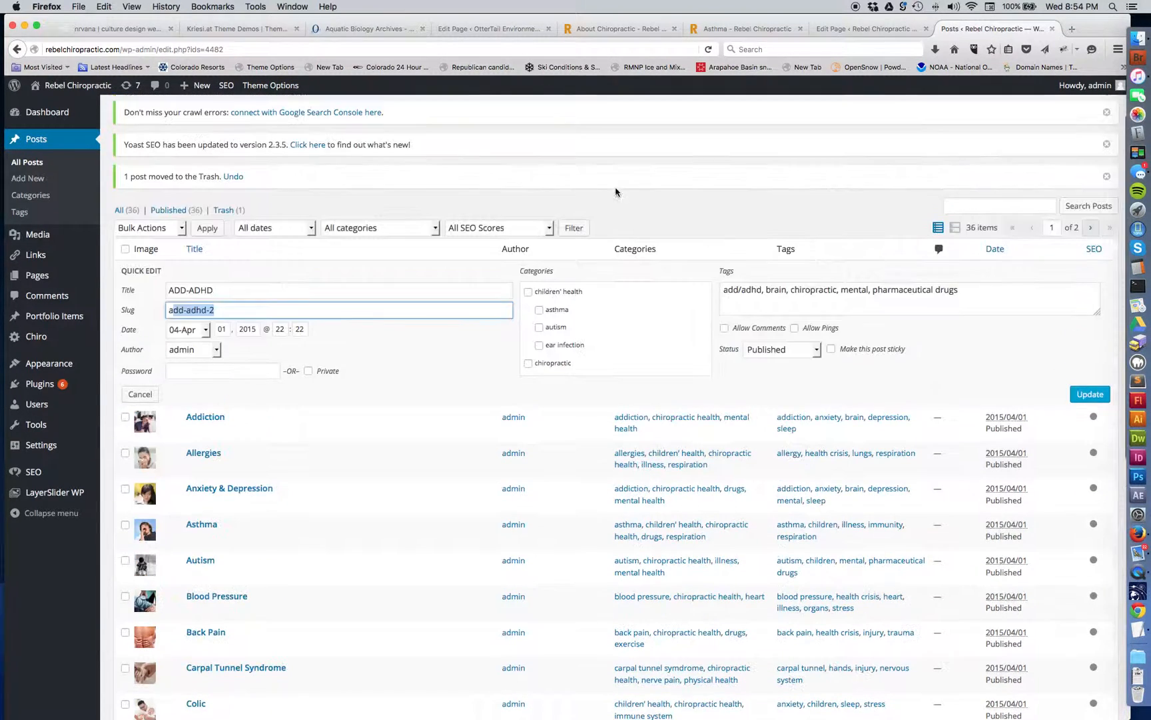
{"action": "left_click", "coordinate": [614, 311]}
{"action": "left_click", "coordinate": [599, 314]}
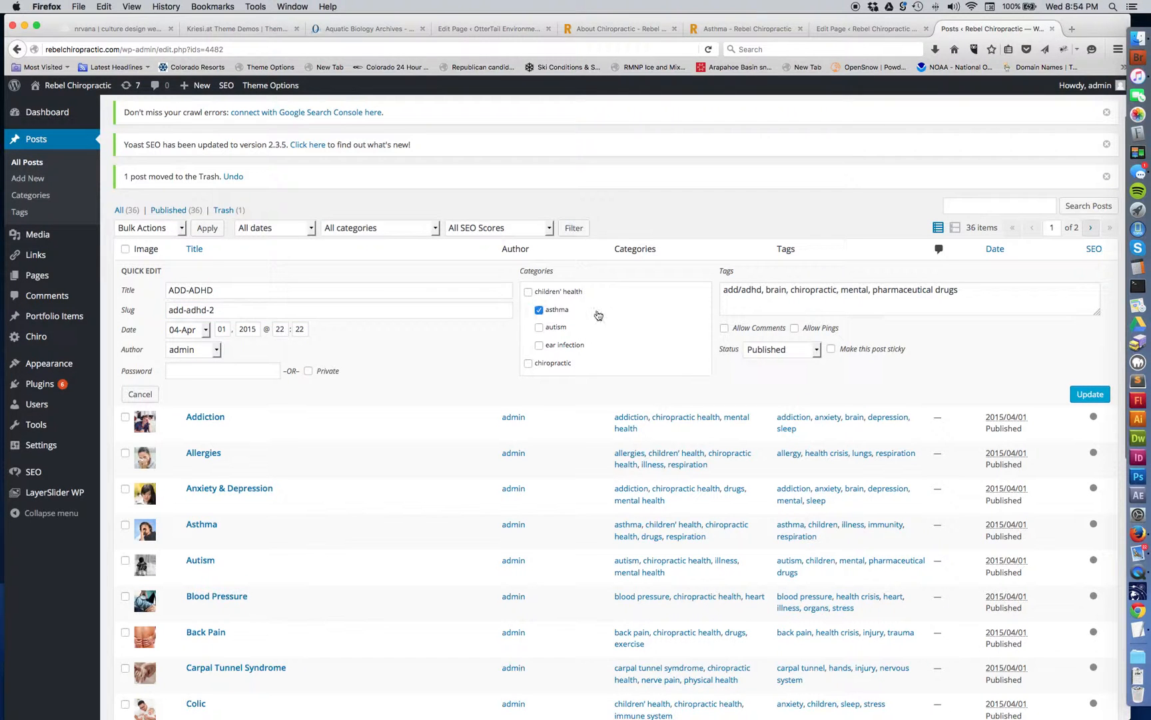
{"action": "scroll", "coordinate": [553, 319], "scroll_direction": "down", "scroll_amount": 1}
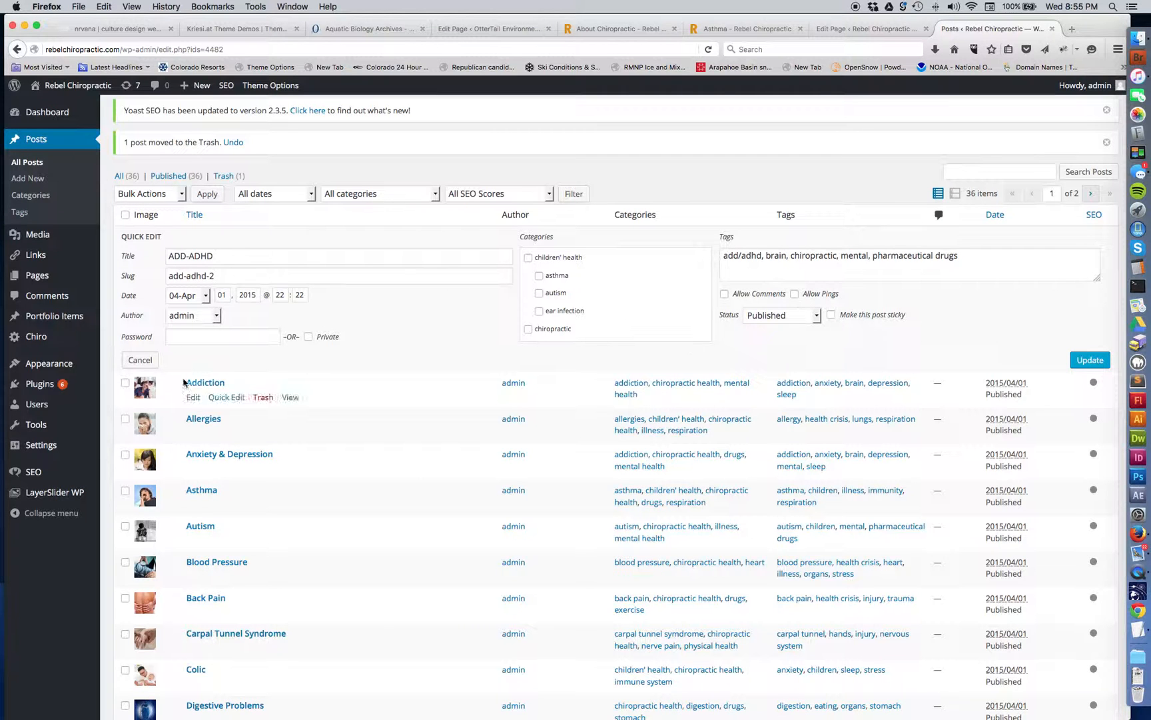
{"action": "left_click", "coordinate": [131, 361]}
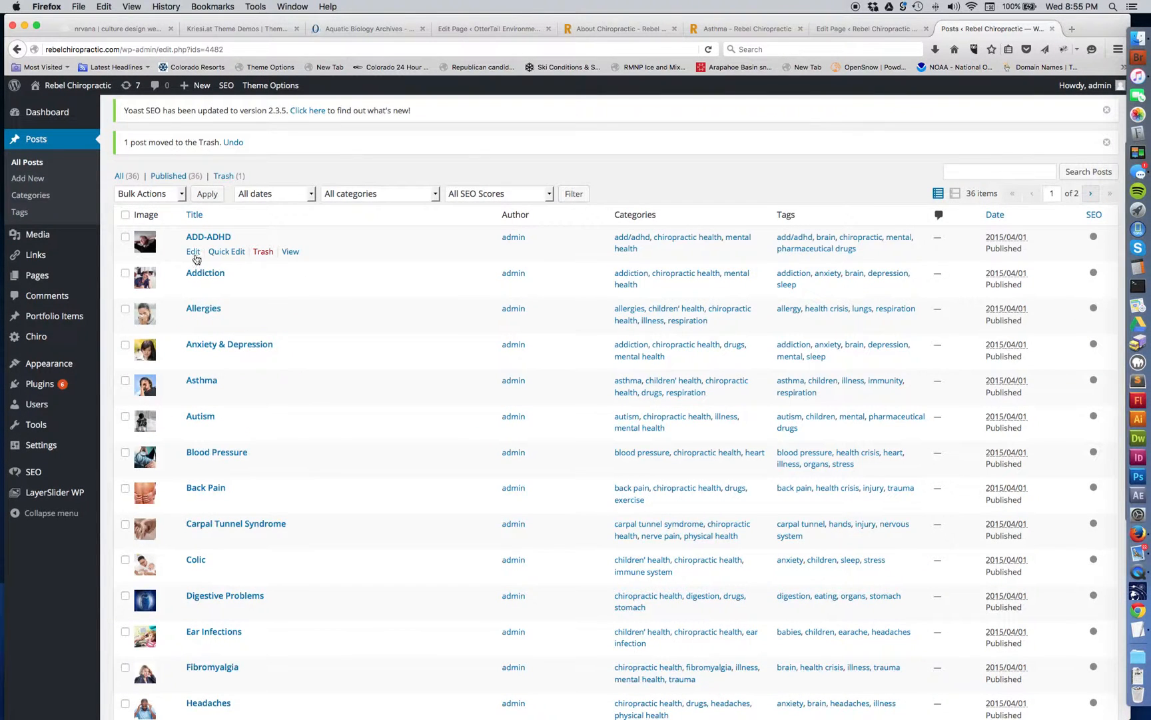
Step: Open the ADD-ADHD post in the full editor and examine its text, categories, tags, SEO, discussion and layout settings
{"action": "left_click", "coordinate": [193, 252]}
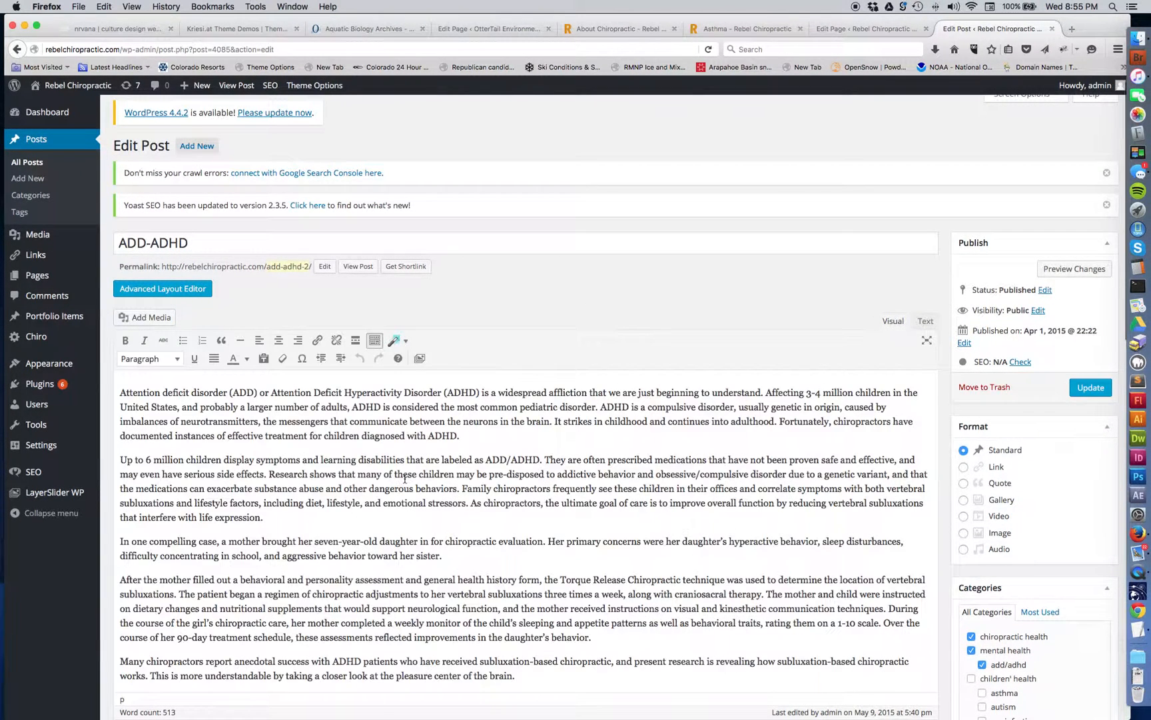
{"action": "scroll", "coordinate": [405, 479], "scroll_direction": "down", "scroll_amount": 10}
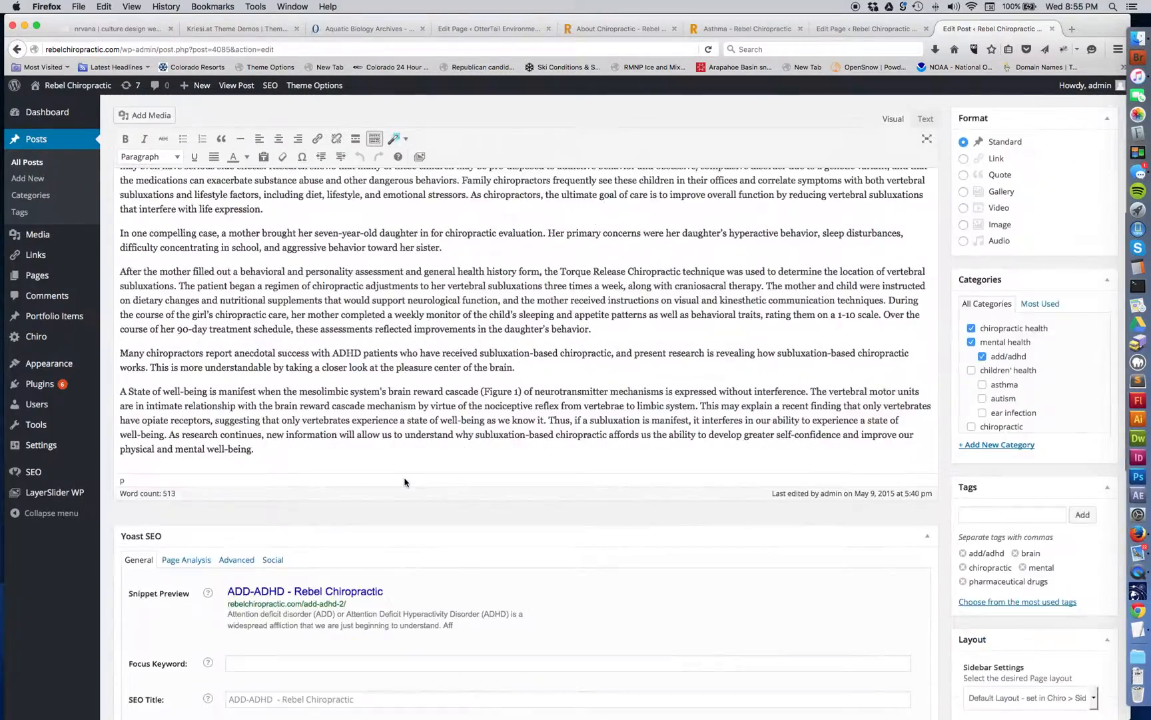
{"action": "scroll", "coordinate": [404, 482], "scroll_direction": "down", "scroll_amount": 6}
{"action": "scroll", "coordinate": [257, 578], "scroll_direction": "down", "scroll_amount": 1}
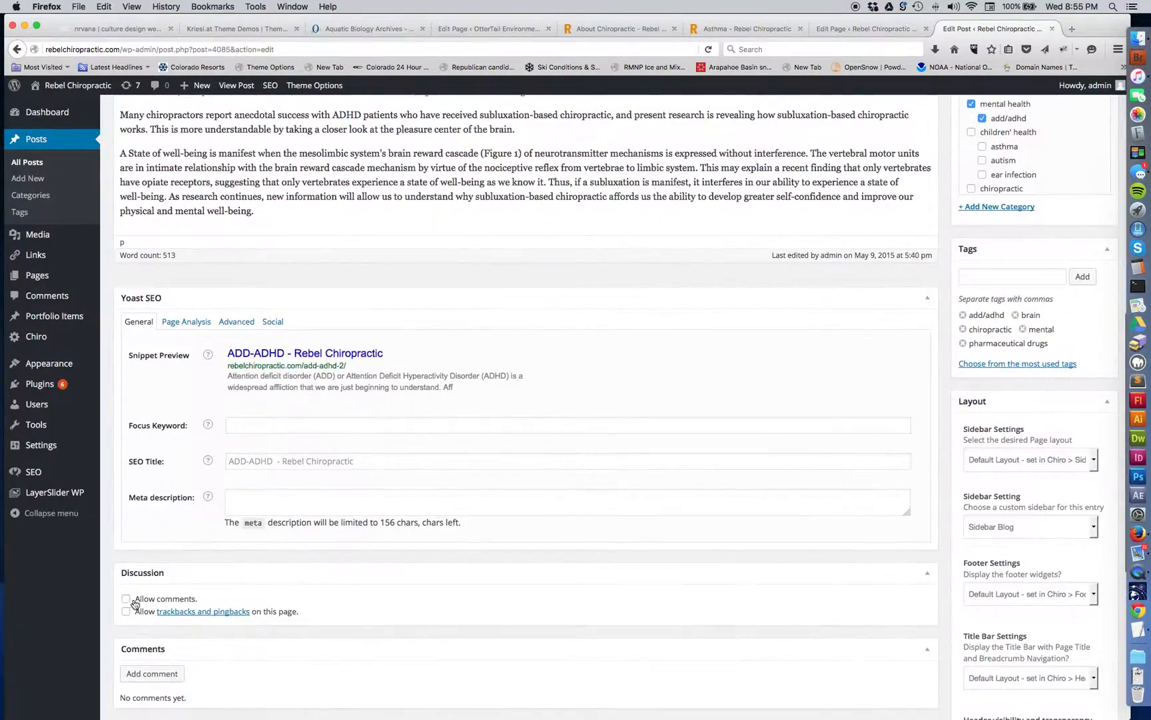
{"action": "scroll", "coordinate": [612, 485], "scroll_direction": "up", "scroll_amount": 15}
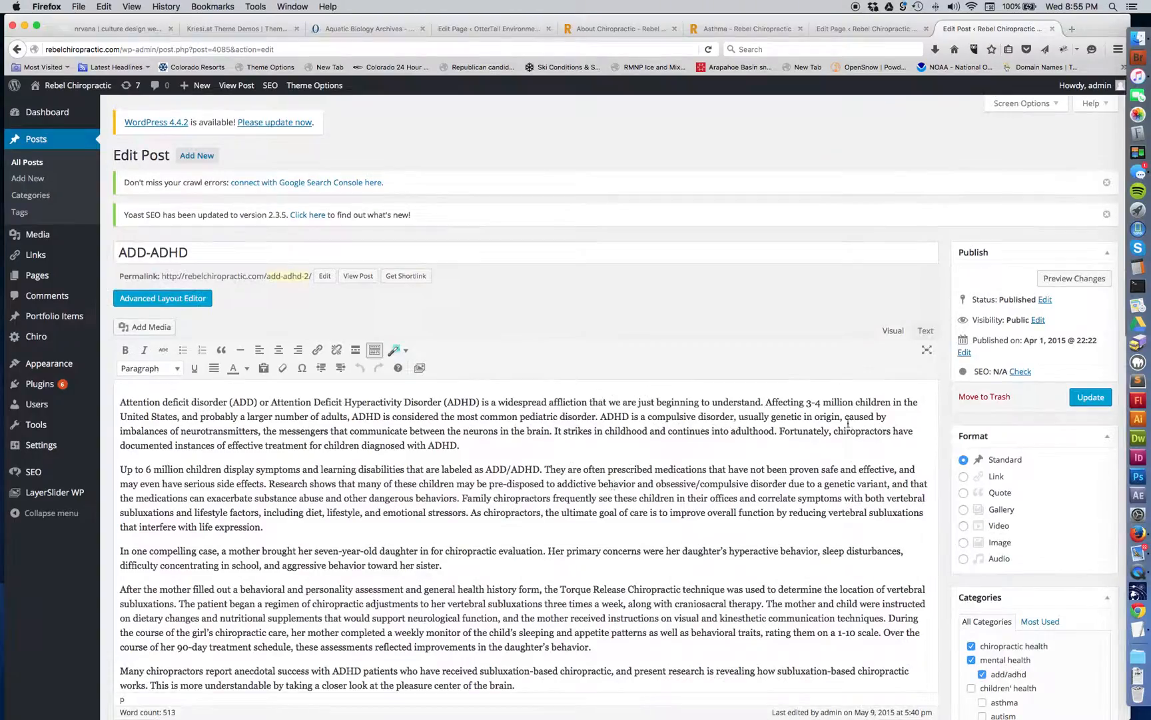
{"action": "scroll", "coordinate": [851, 475], "scroll_direction": "down", "scroll_amount": 12}
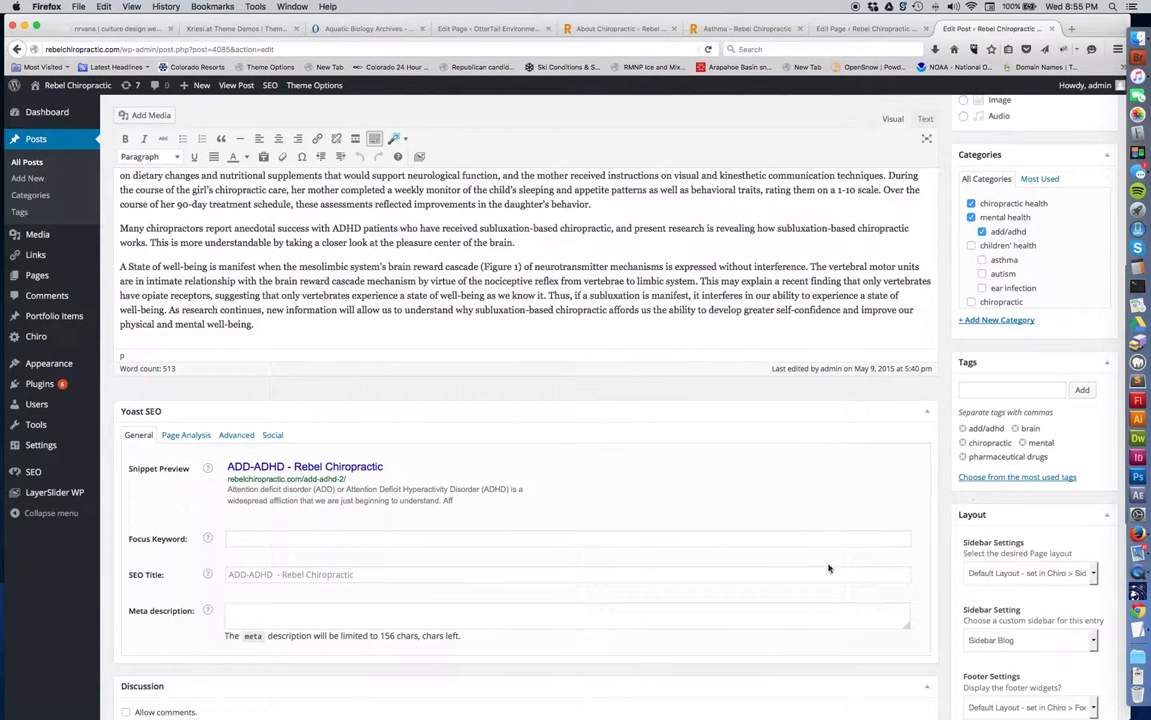
{"action": "scroll", "coordinate": [827, 564], "scroll_direction": "down", "scroll_amount": 6}
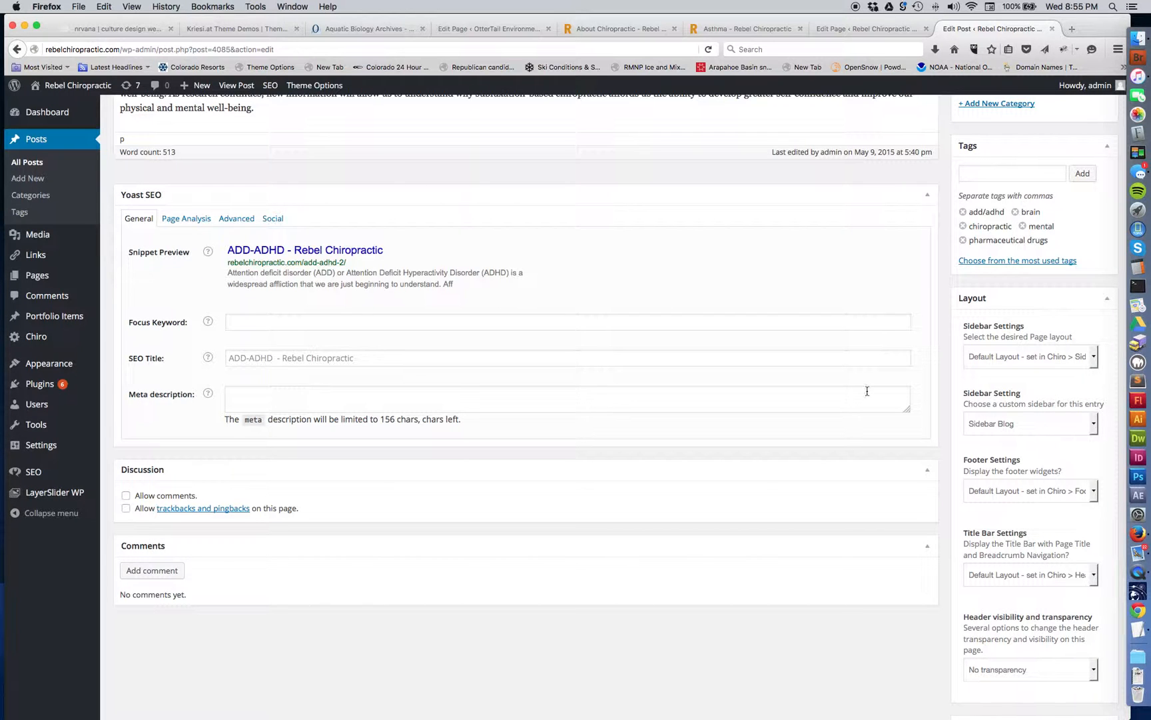
{"action": "scroll", "coordinate": [866, 392], "scroll_direction": "up", "scroll_amount": 12}
{"action": "scroll", "coordinate": [867, 391], "scroll_direction": "up", "scroll_amount": 5}
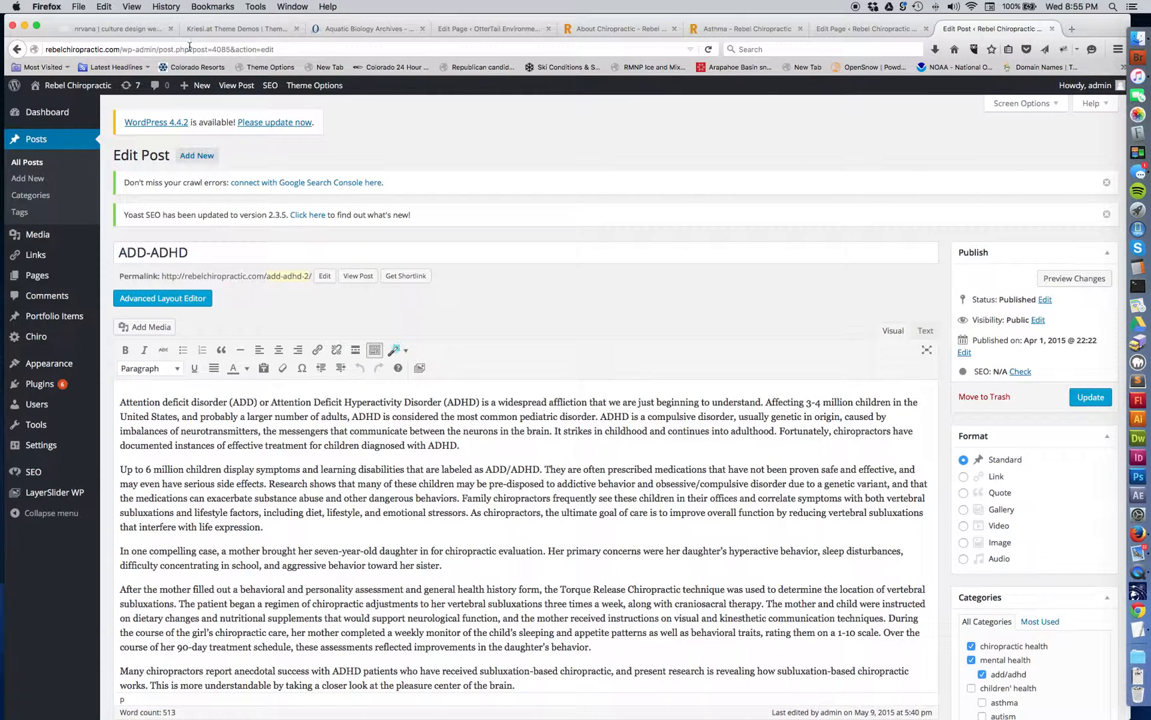
Step: Switch to the nrvana website's home page
{"action": "left_click", "coordinate": [112, 30]}
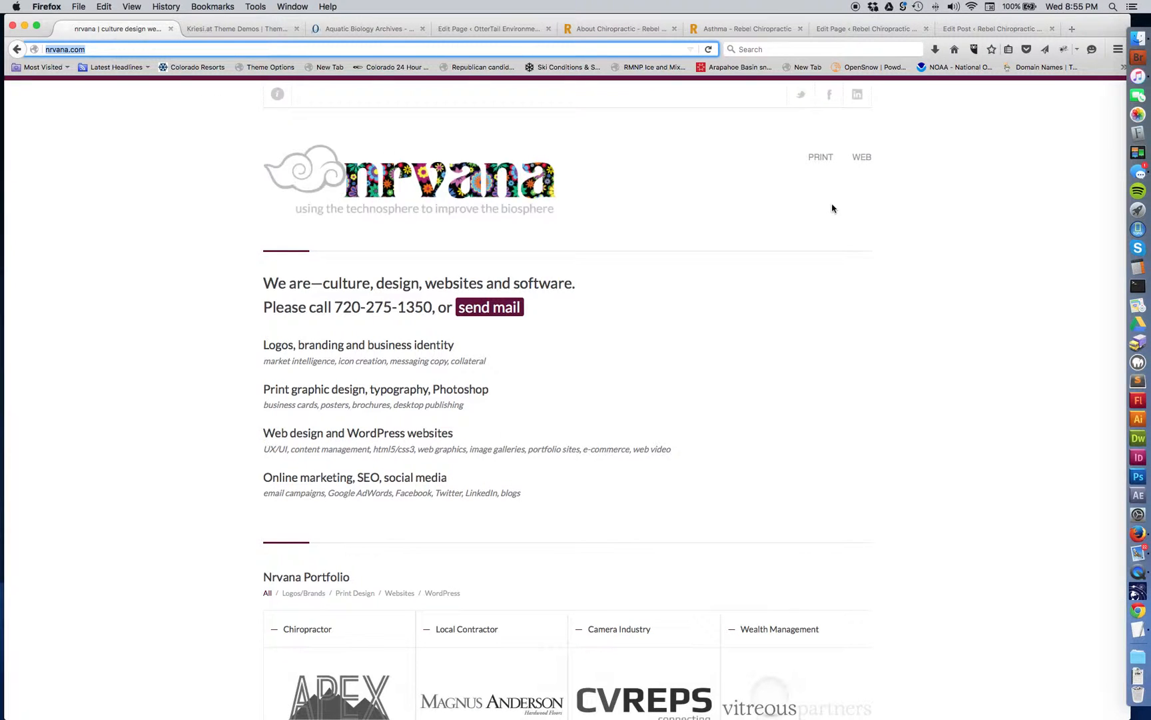